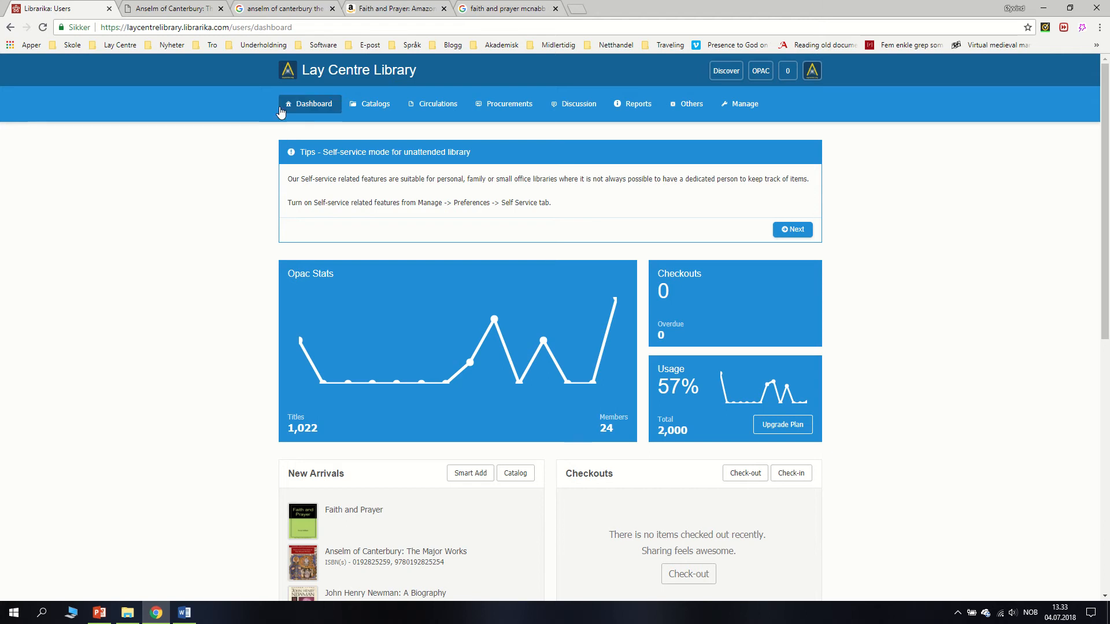
Step: Start a Smart Add by ISBN from the catalog items and set the category to "Collected works of the Fathers and later Christian writers"
click(374, 104)
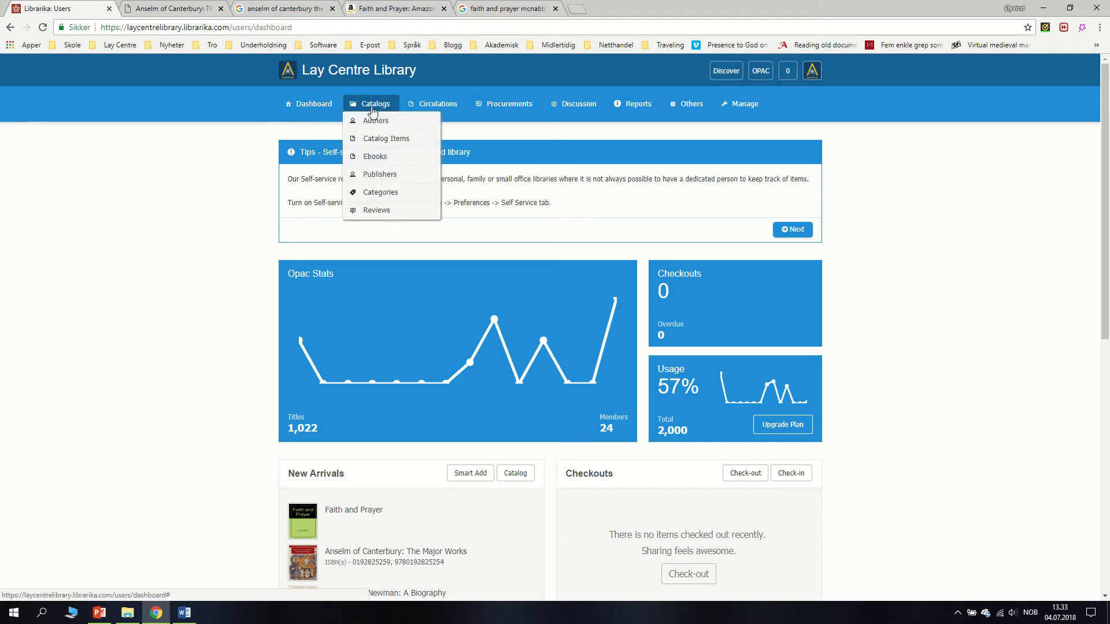
click(379, 139)
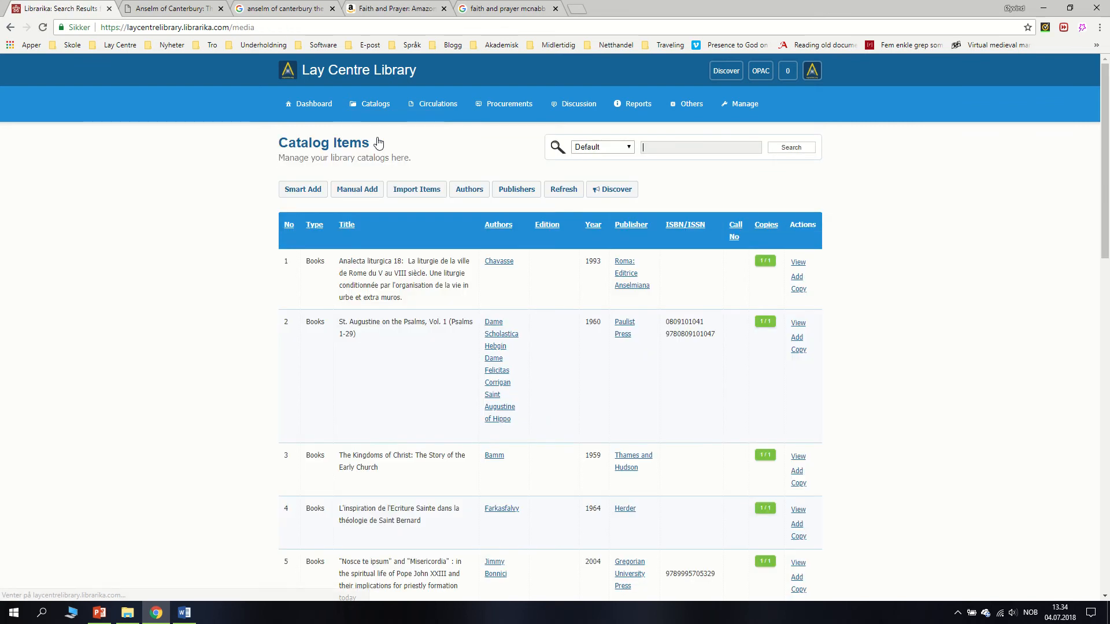
click(303, 191)
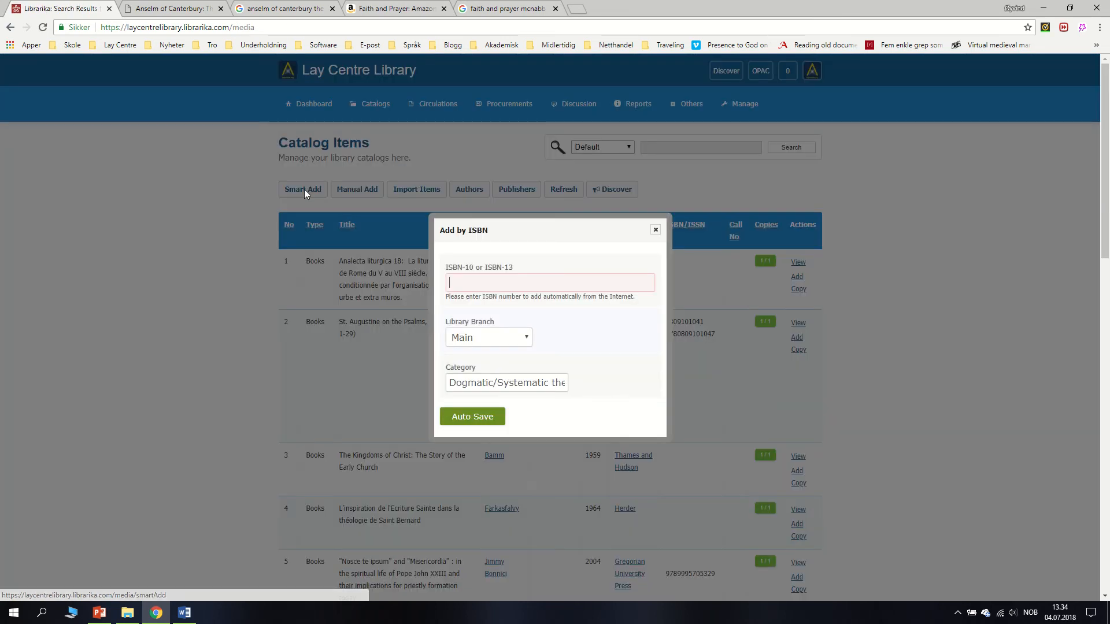
click(510, 382)
triple_click(510, 383)
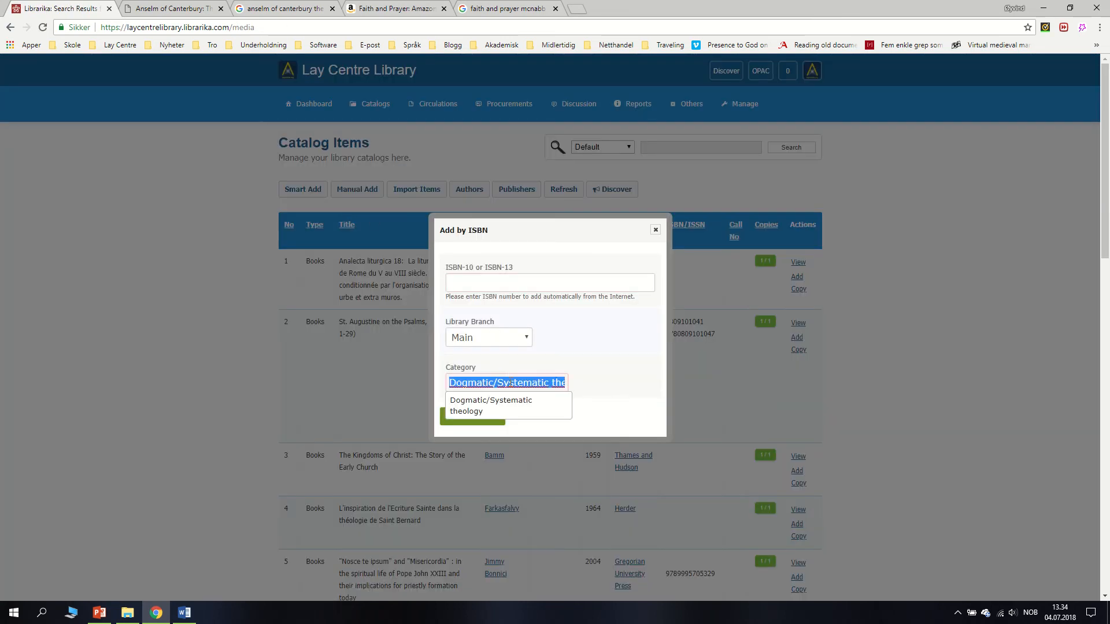
key(BackSpace)
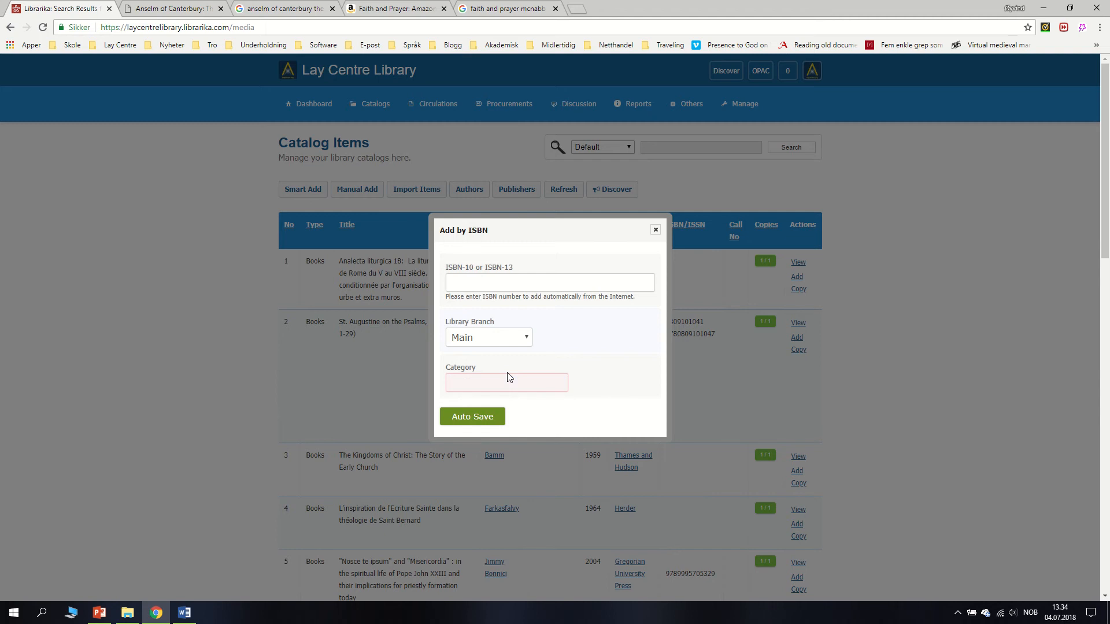
text(fa)
text(coll)
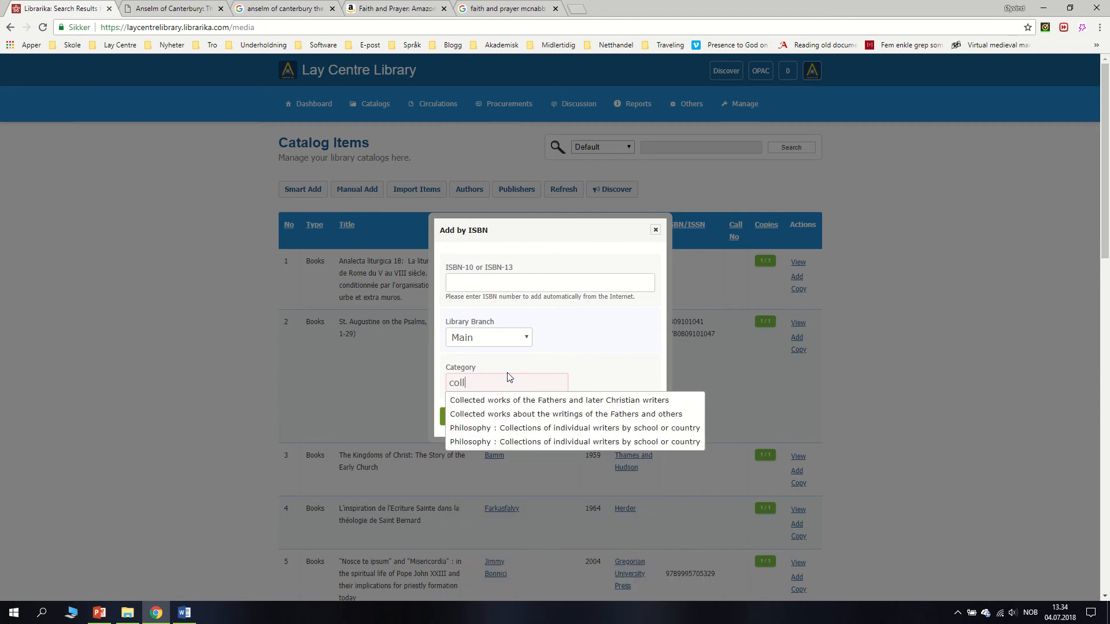
click(526, 405)
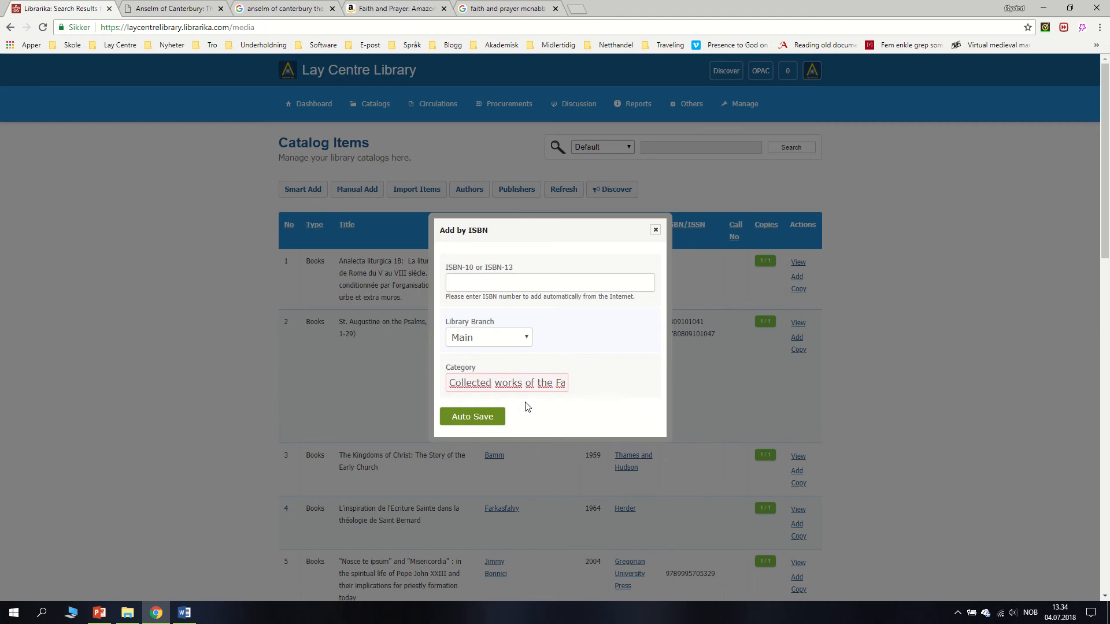
click(518, 281)
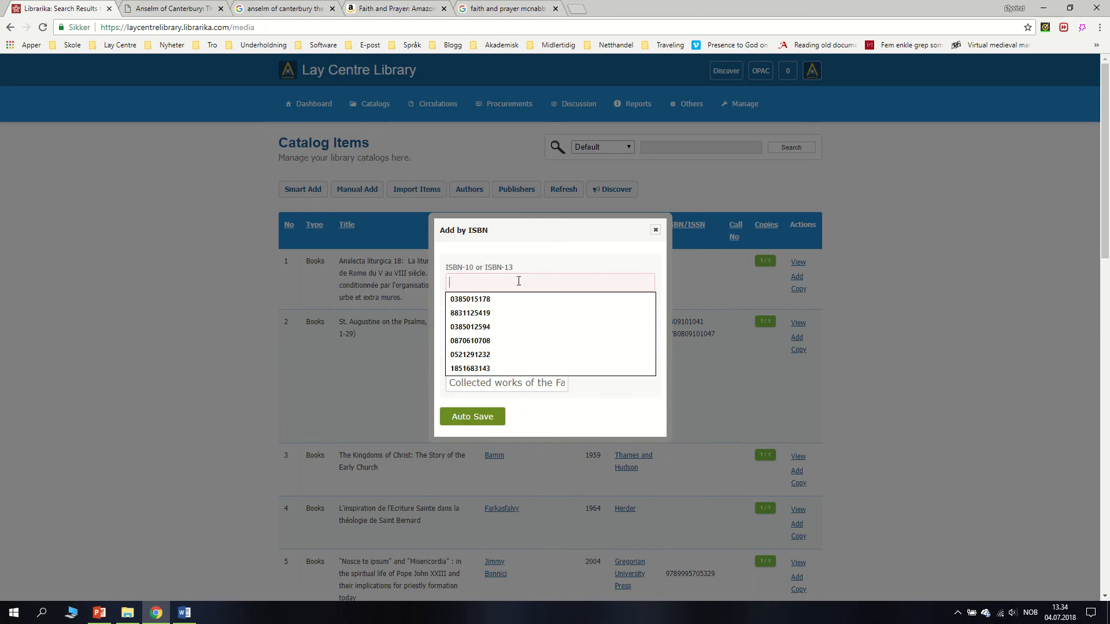
text(019)
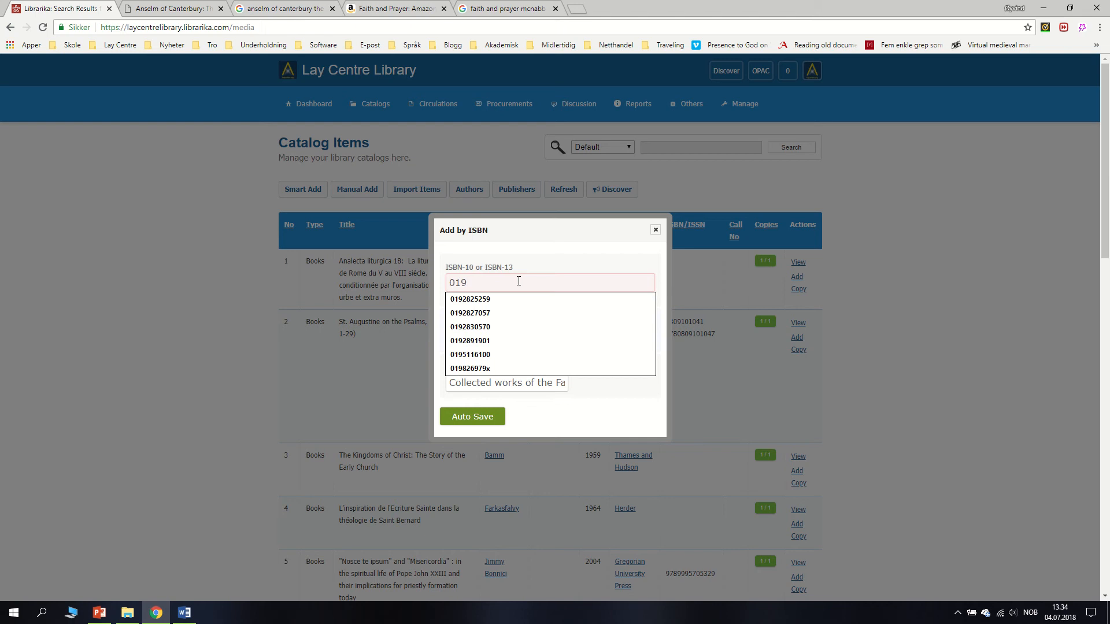
text(28)
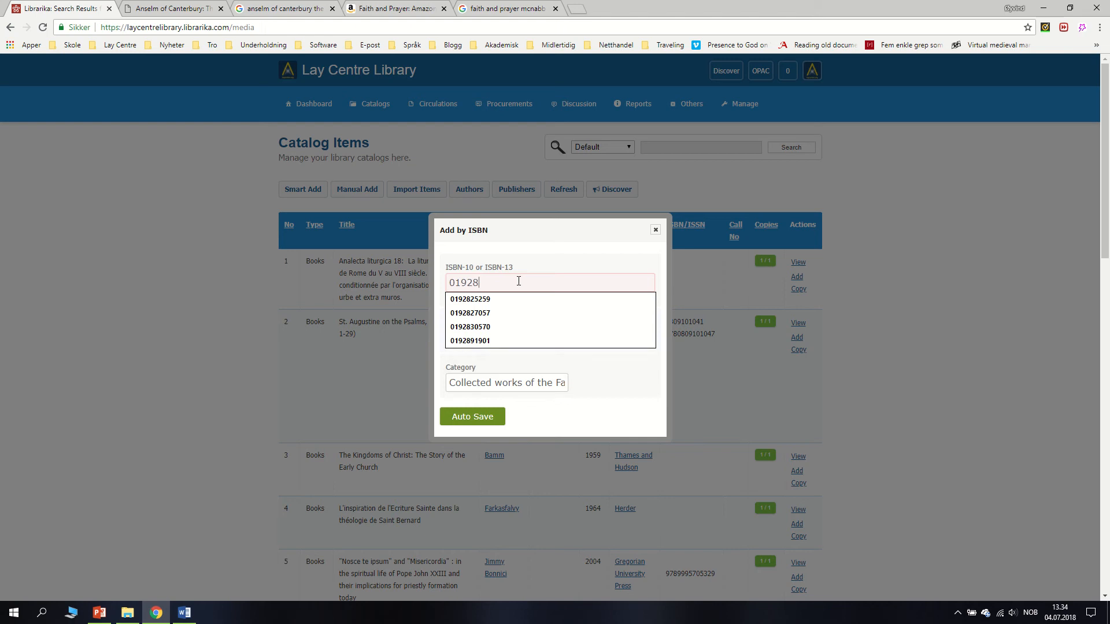
text(25259)
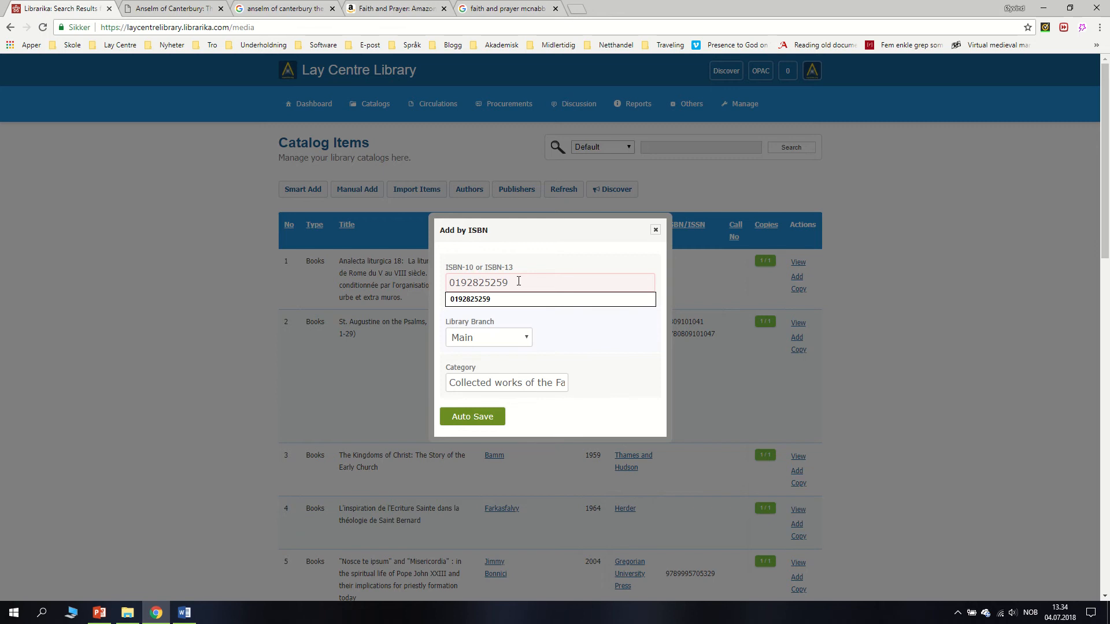
click(502, 414)
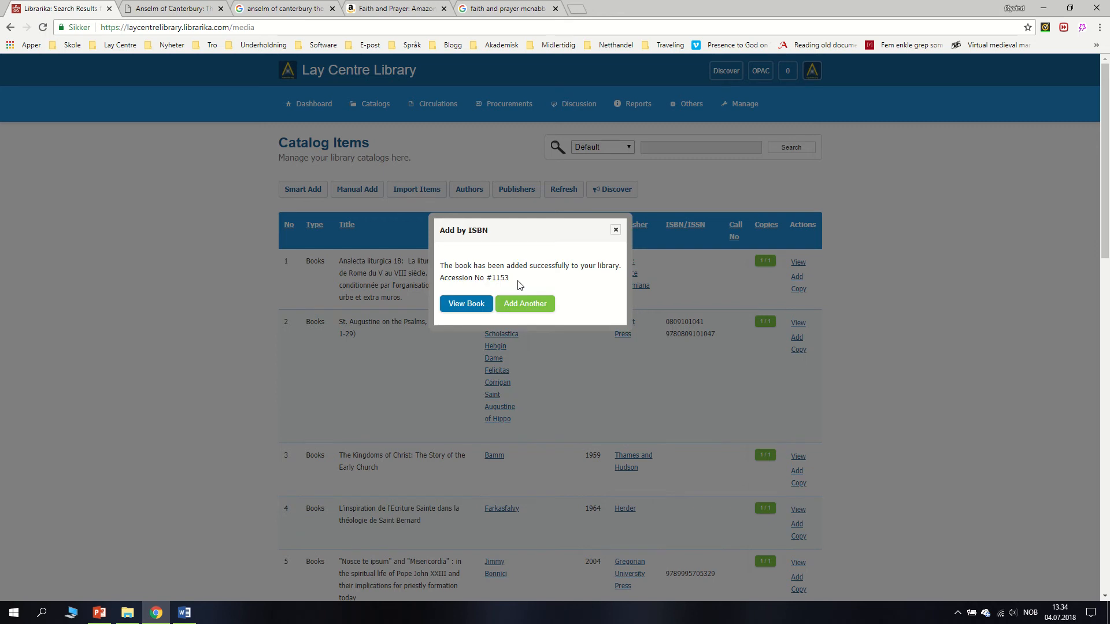
Step: Open the newly added book's record and review its imported details and cover
click(467, 305)
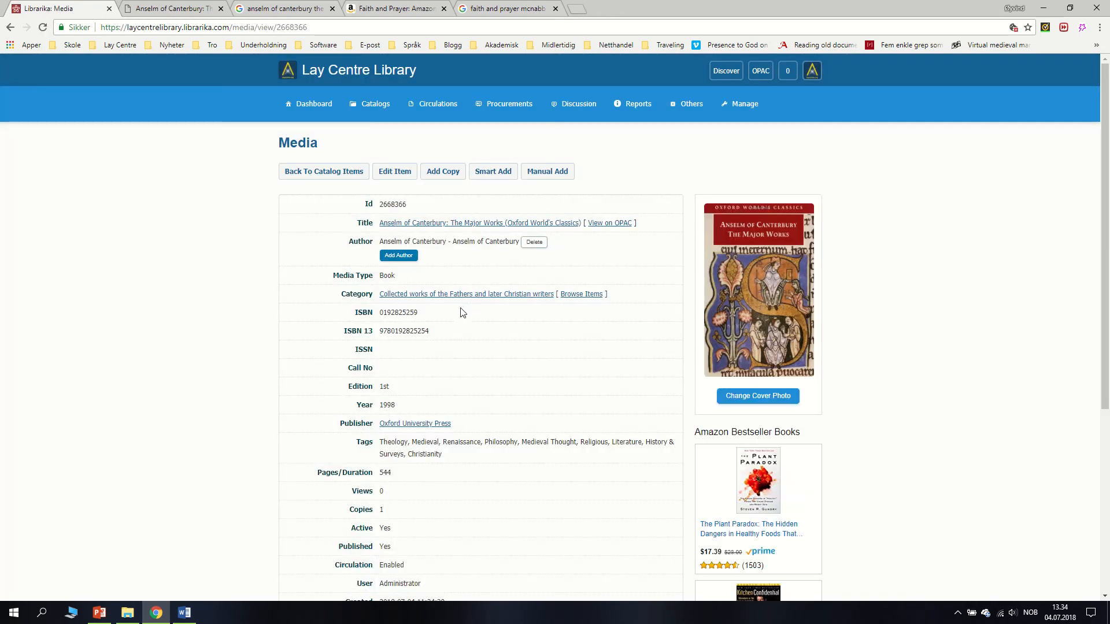
scroll(460, 318, down, 2)
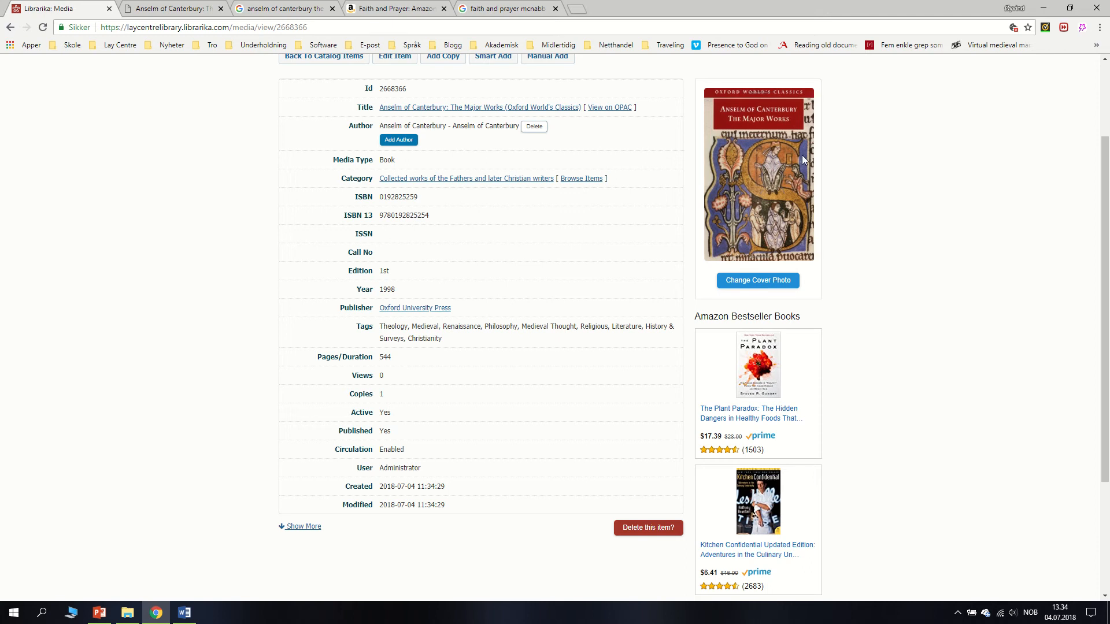
scroll(566, 295, up, 1)
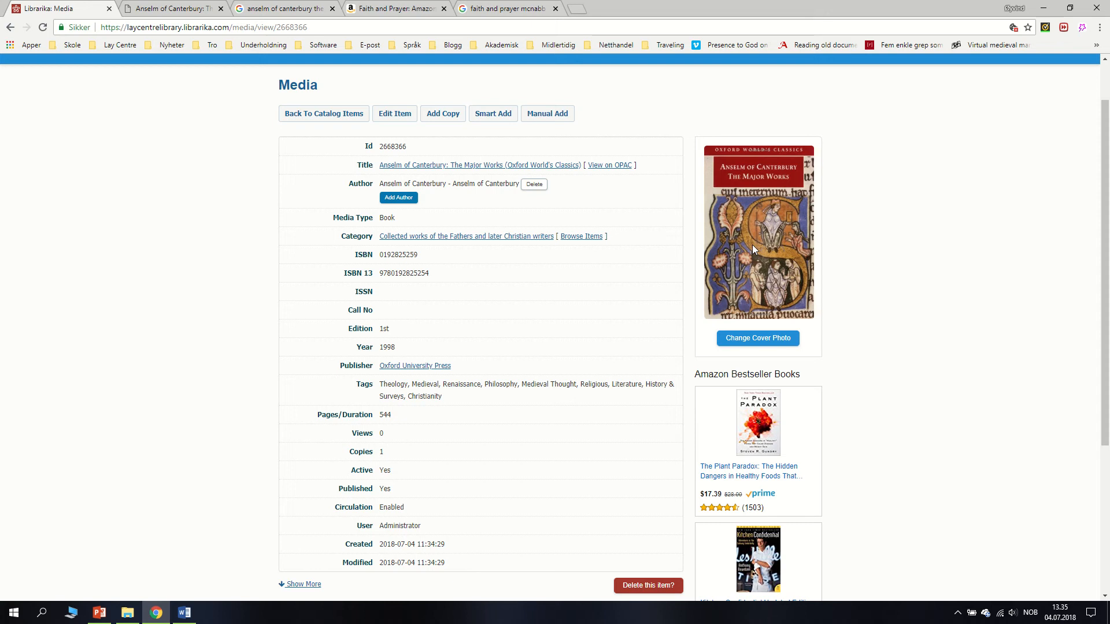
Step: Compare the record's cover with the covers on the Oxford University Press page and in the Google image results
click(197, 5)
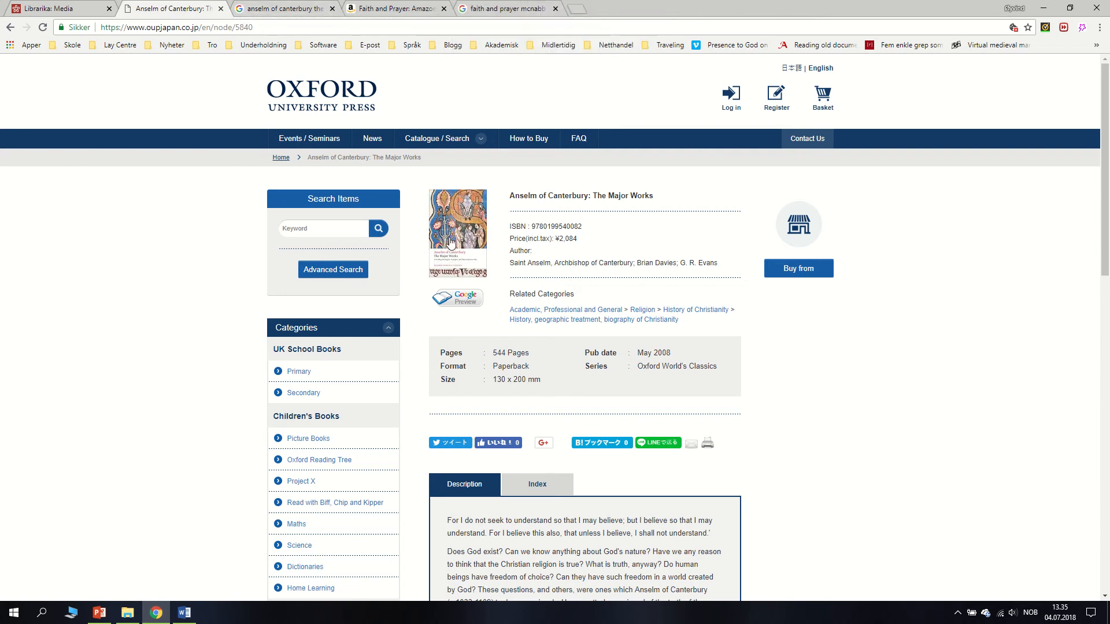
click(66, 6)
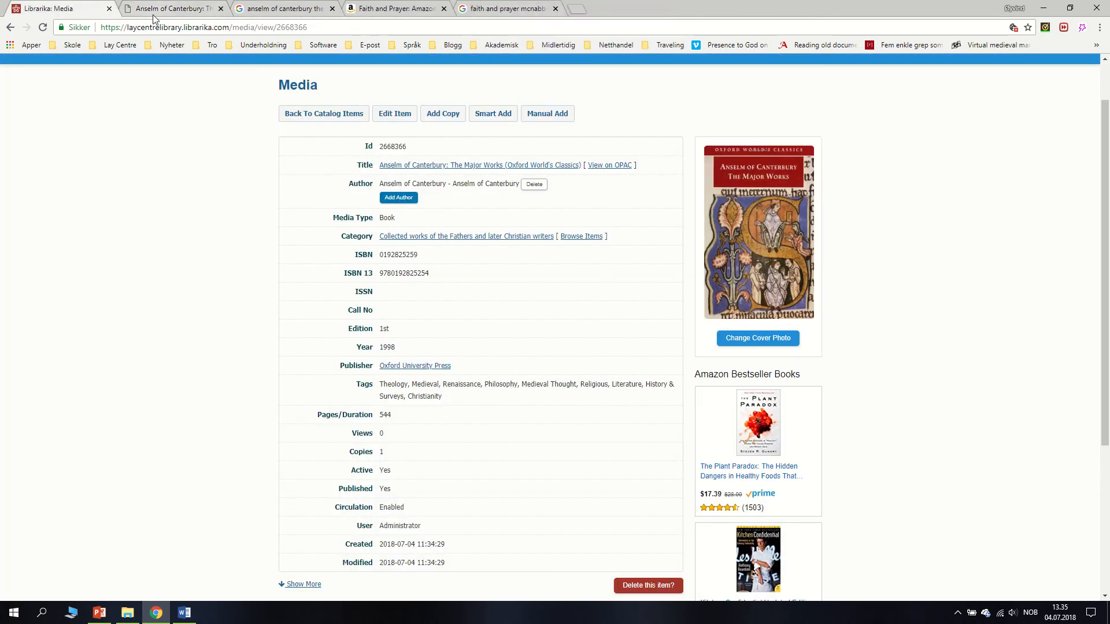
click(243, 7)
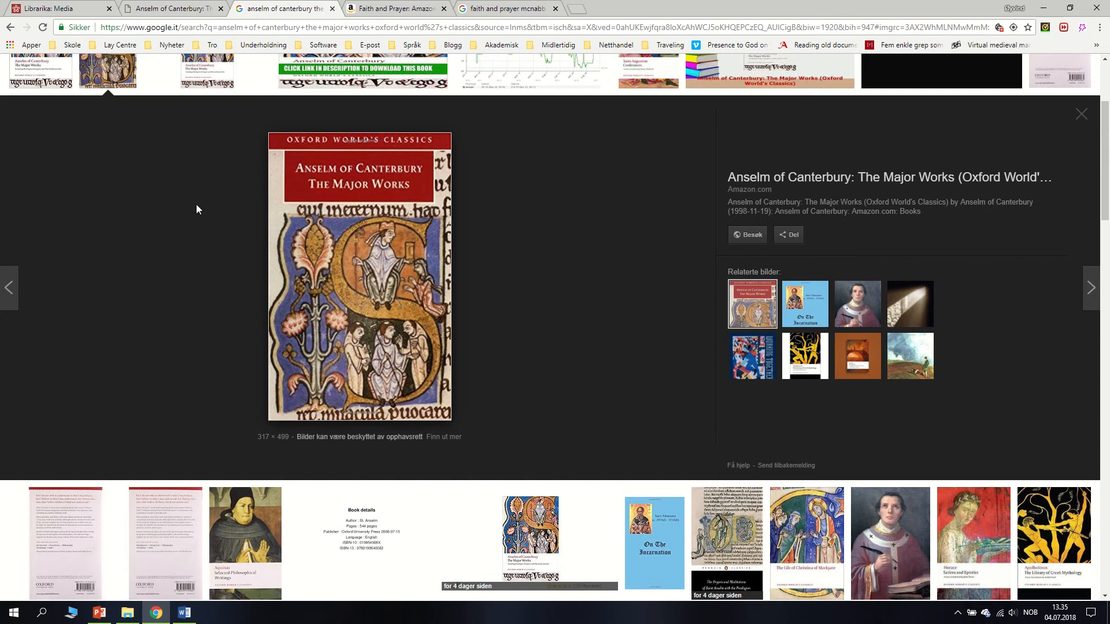
scroll(196, 204, up, 3)
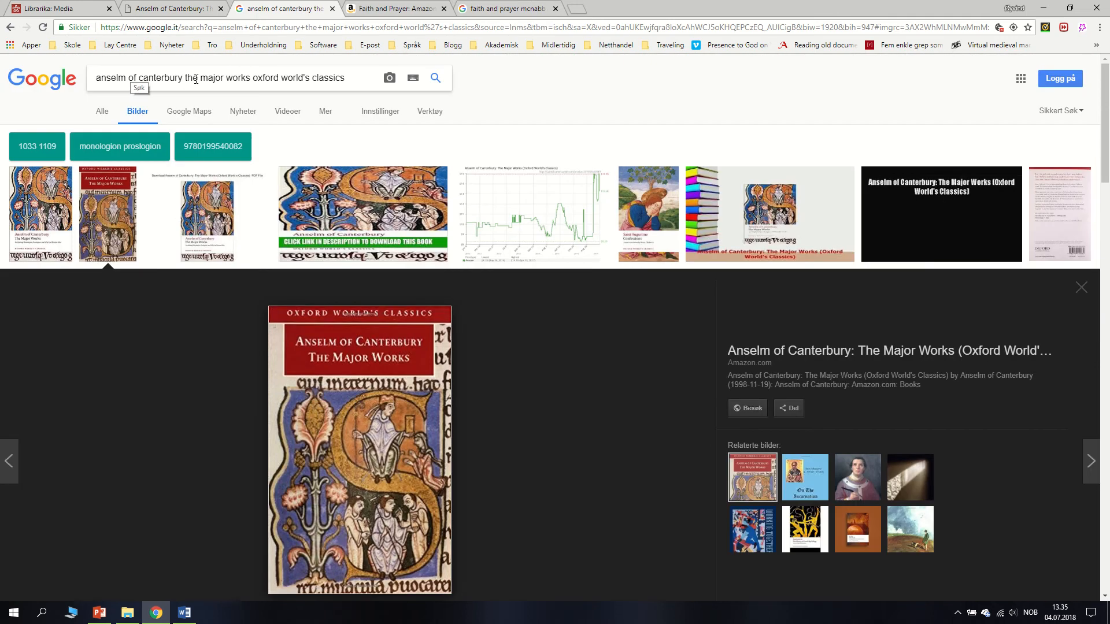
click(50, 215)
click(118, 129)
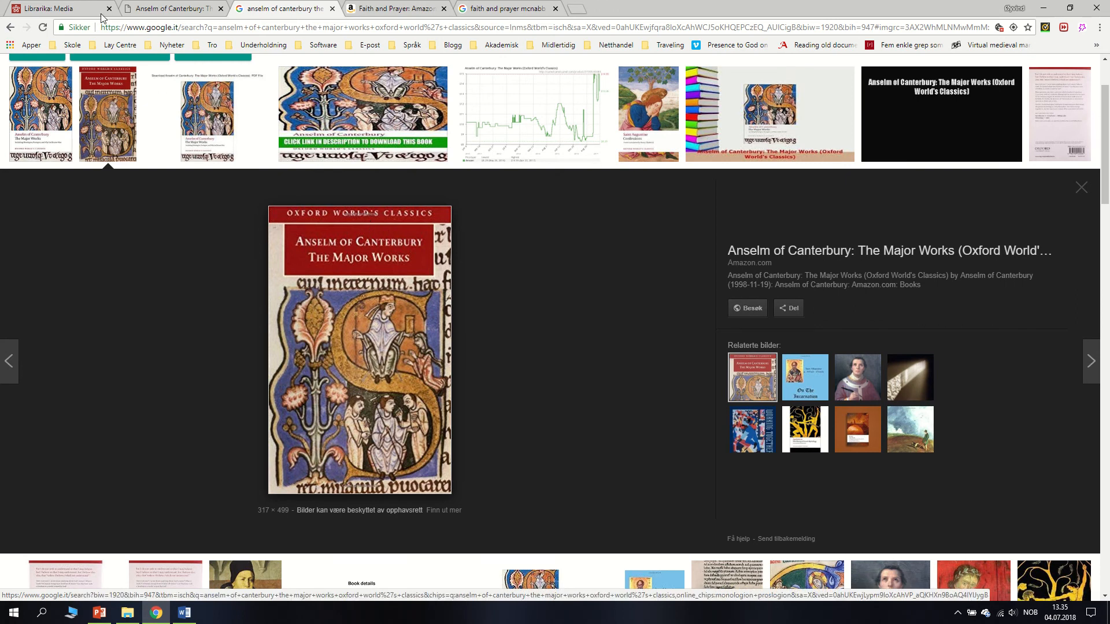
click(52, 8)
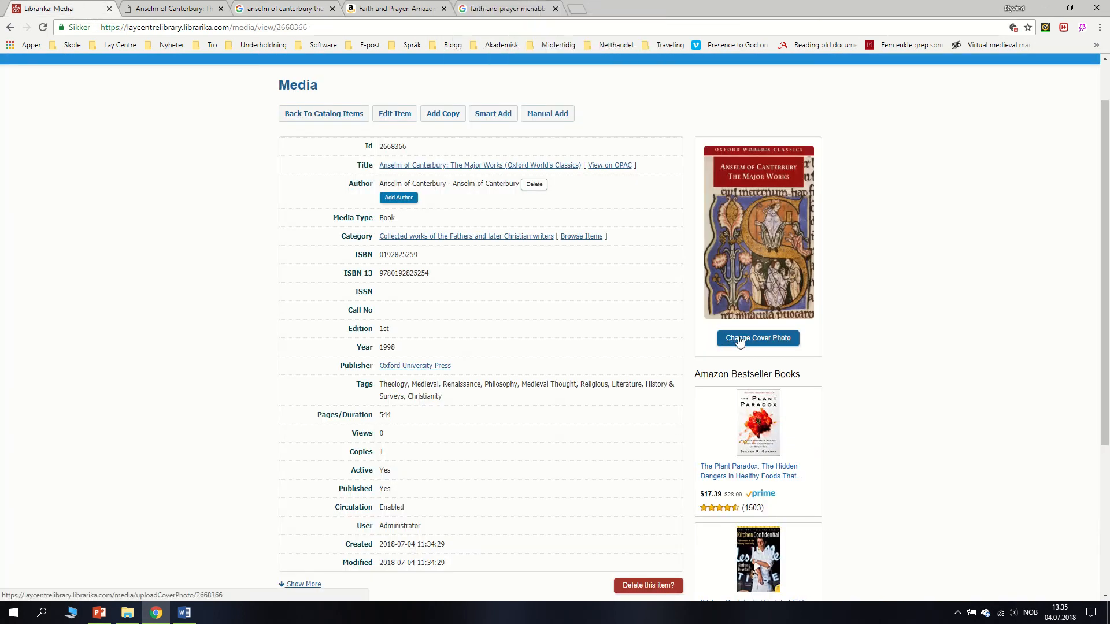
Step: Edit the book record and cut the series name from its title, leaving "Anselm of Canterbury: The Major Works"
scroll(589, 331, up, 1)
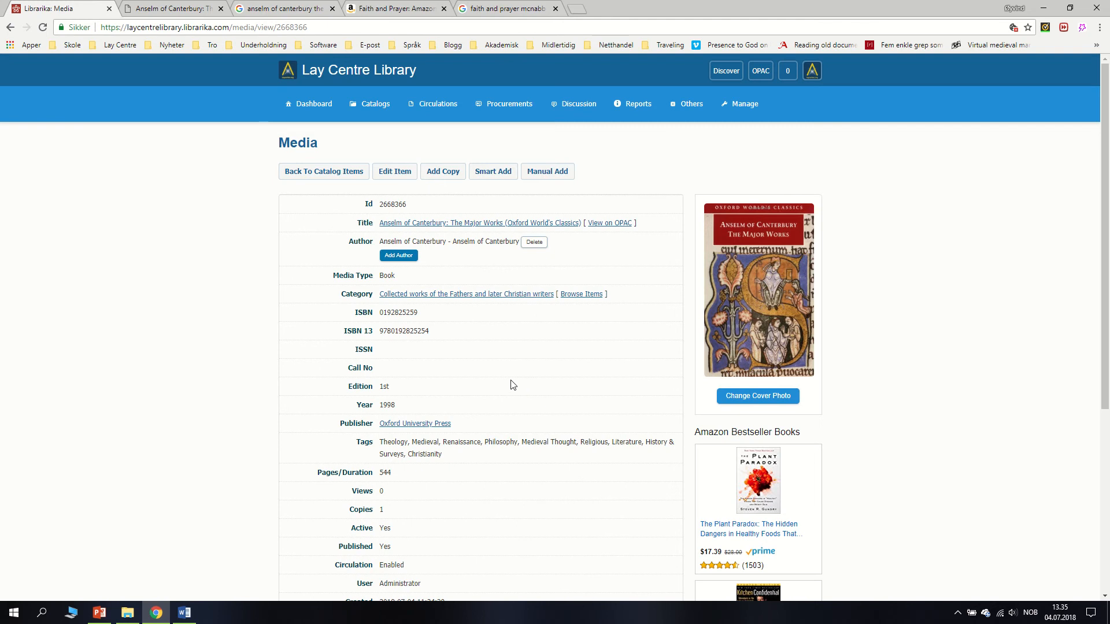
scroll(485, 384, down, 3)
scroll(489, 408, up, 2)
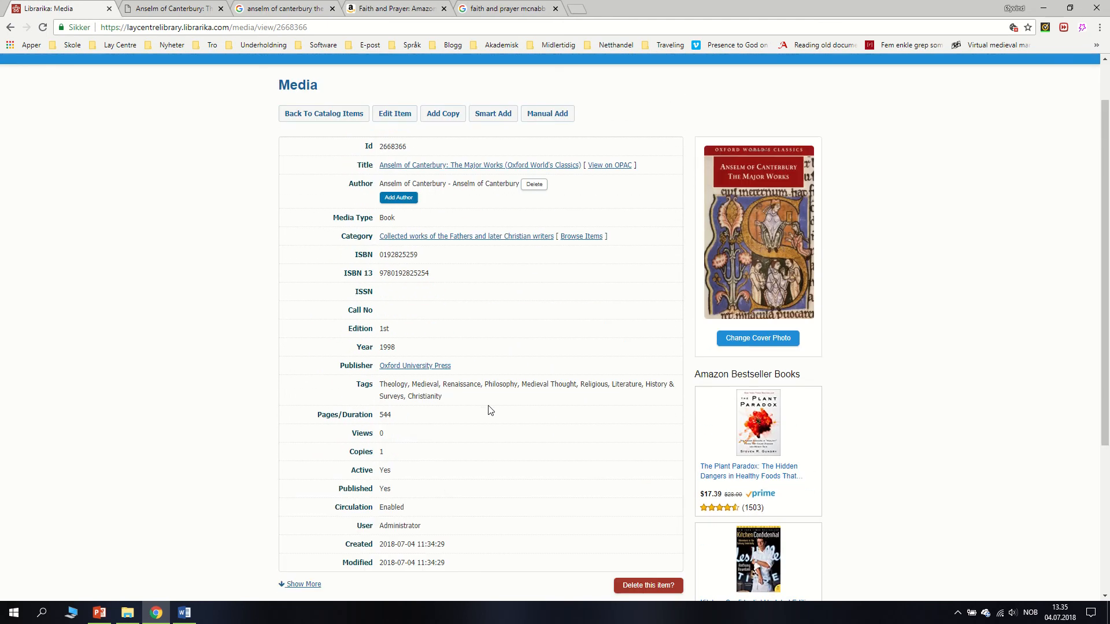
click(399, 121)
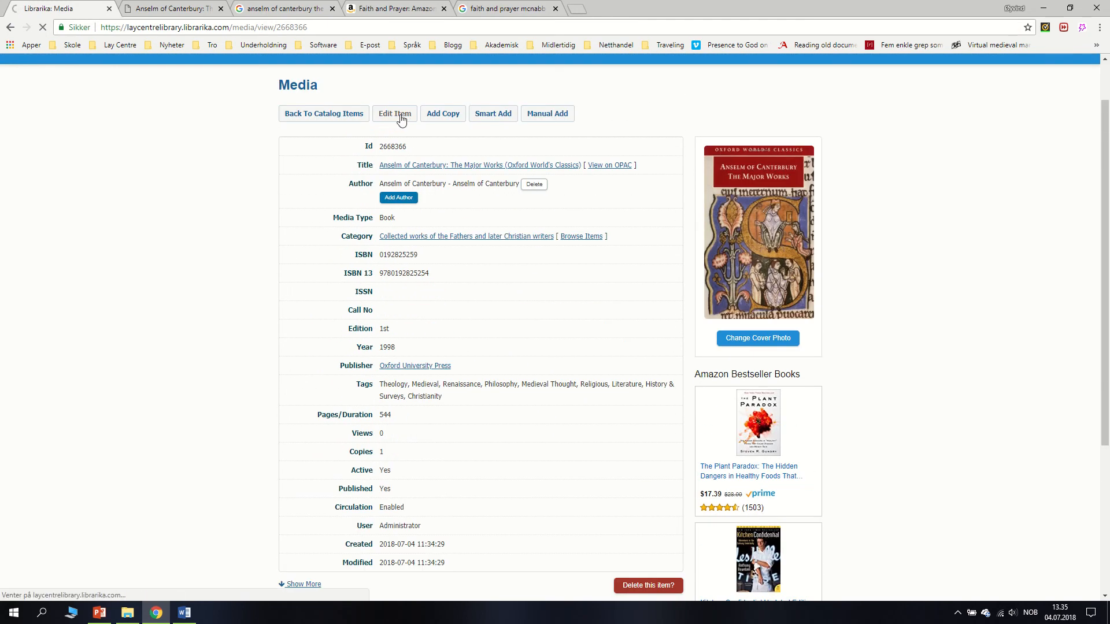
drag(571, 306, 620, 310)
key(ctrl+c)
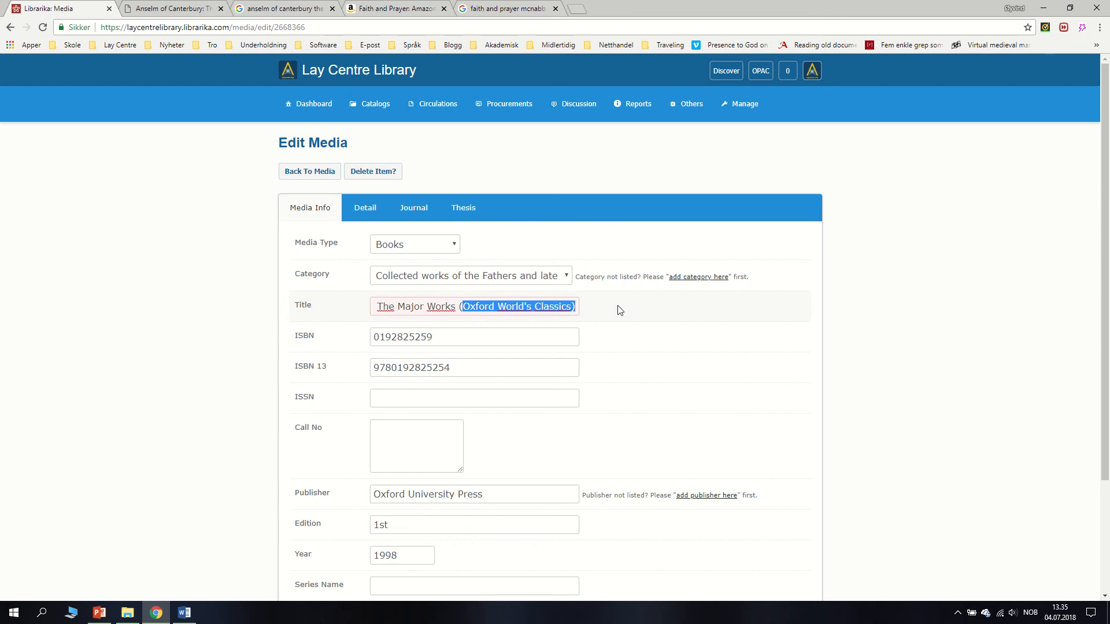
key(BackSpace)
key(BackSpace)
key(BackSpace)
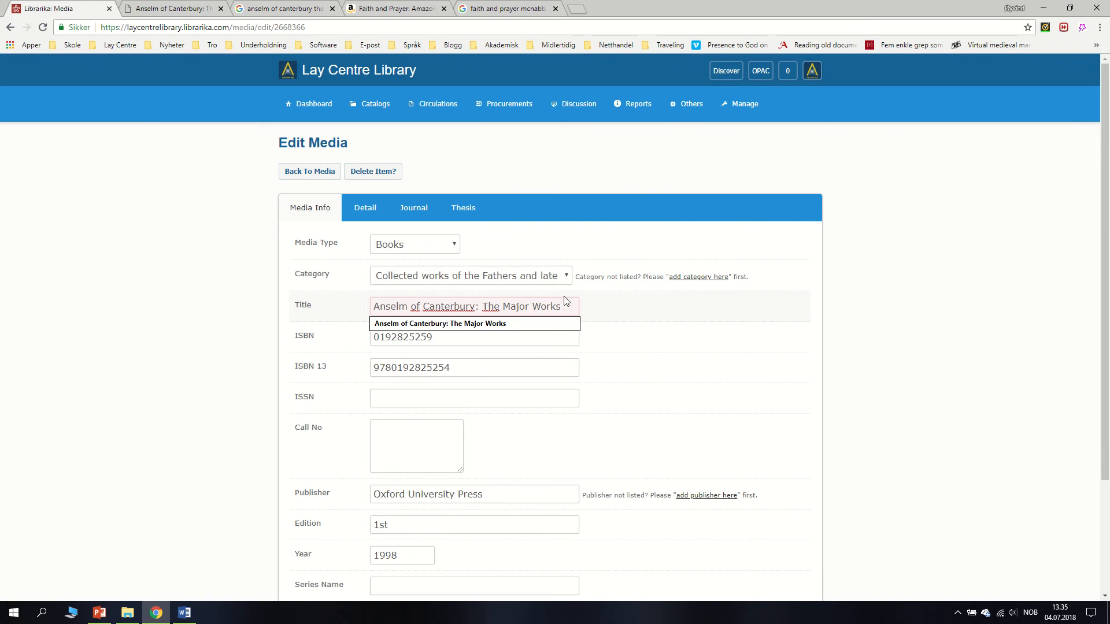
click(536, 324)
Step: Set the book's series name to "Oxford World's Classics", without the closing parenthesis
scroll(647, 354, down, 3)
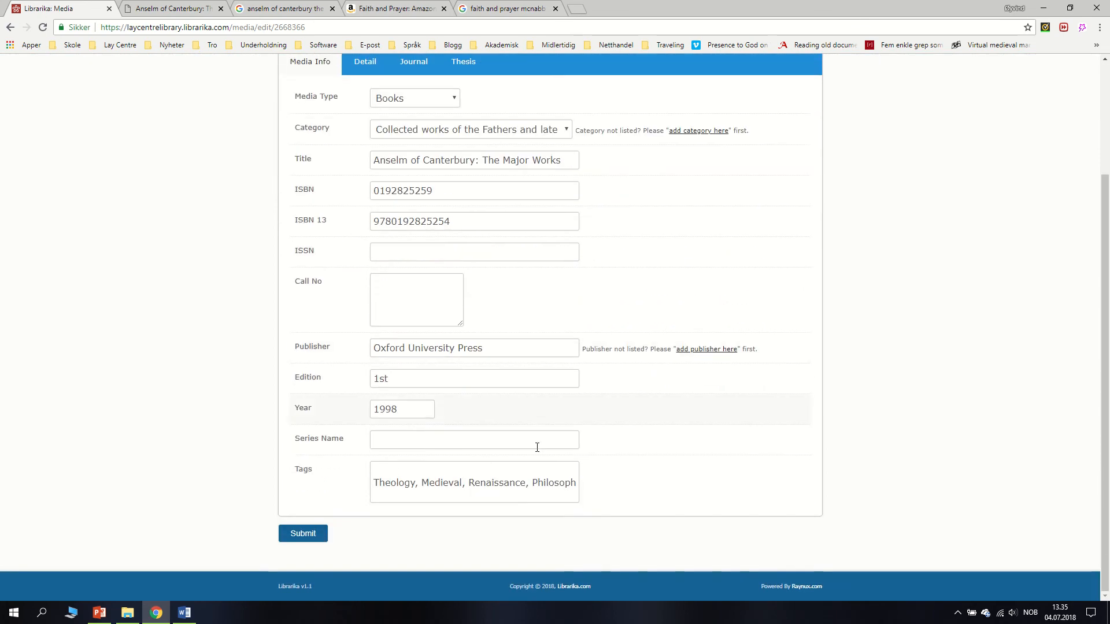
click(437, 446)
key(ctrl+v)
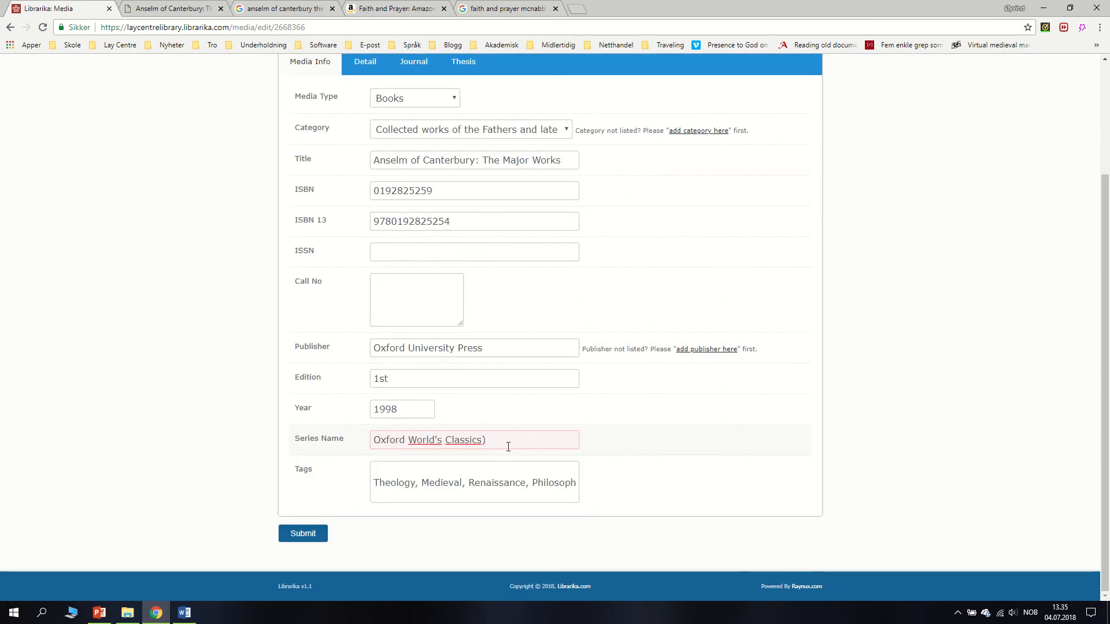
key(BackSpace)
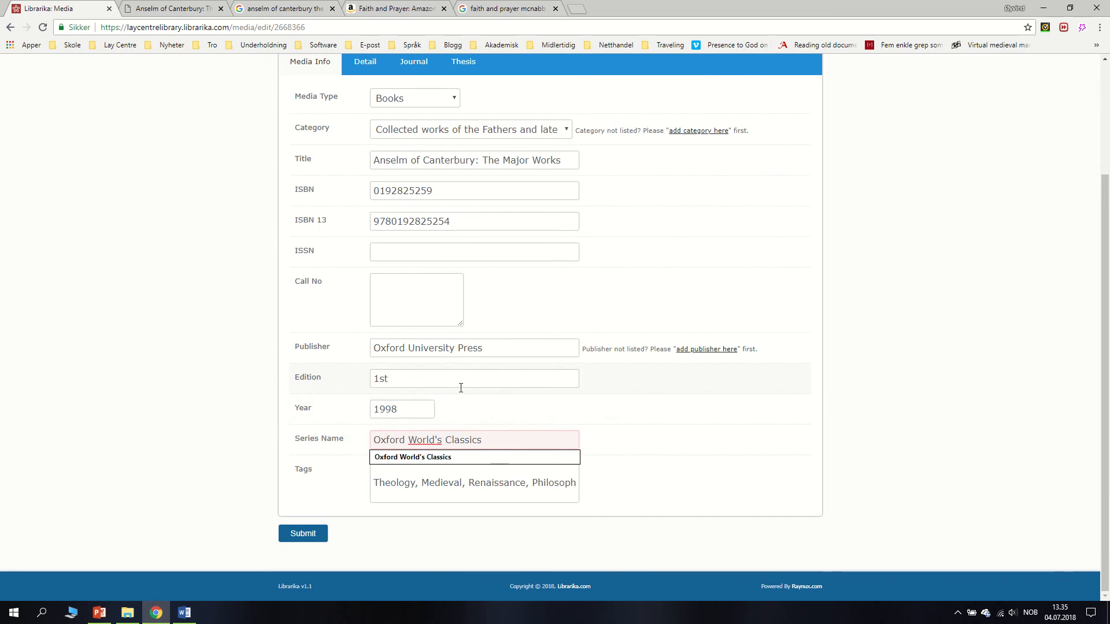
click(320, 539)
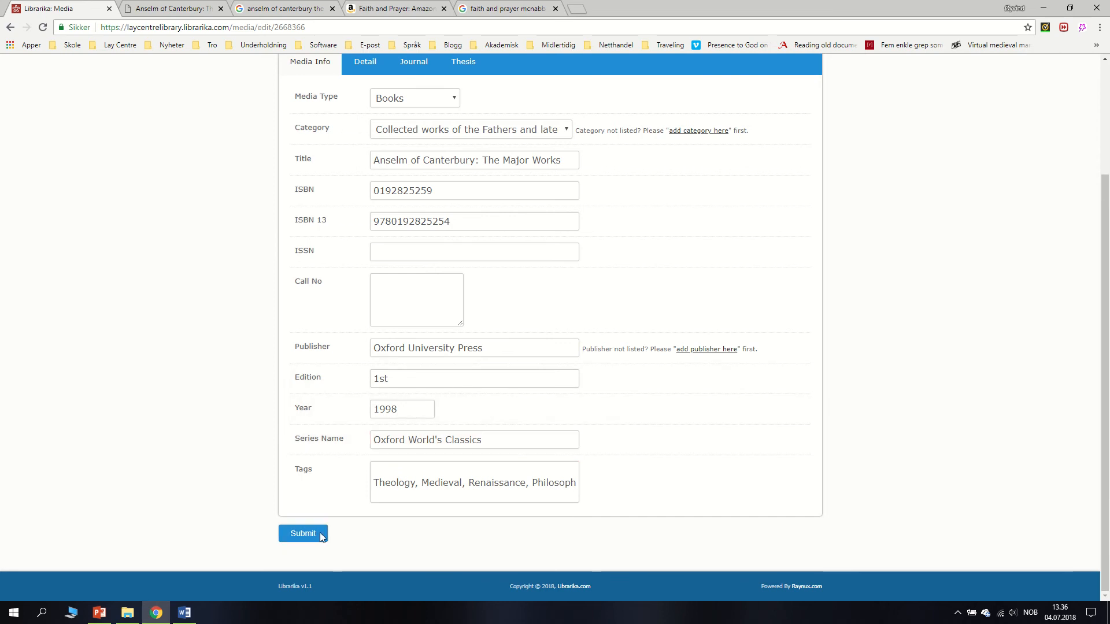
Step: Check the description in the book's additional details, then save the edited record
click(370, 64)
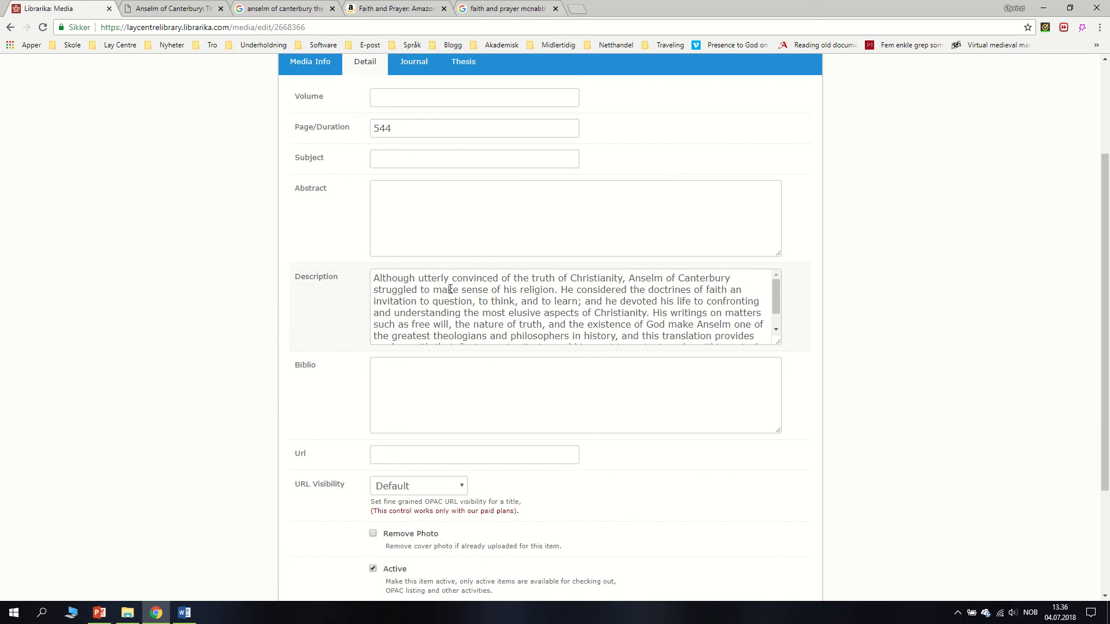
scroll(509, 312, down, 1)
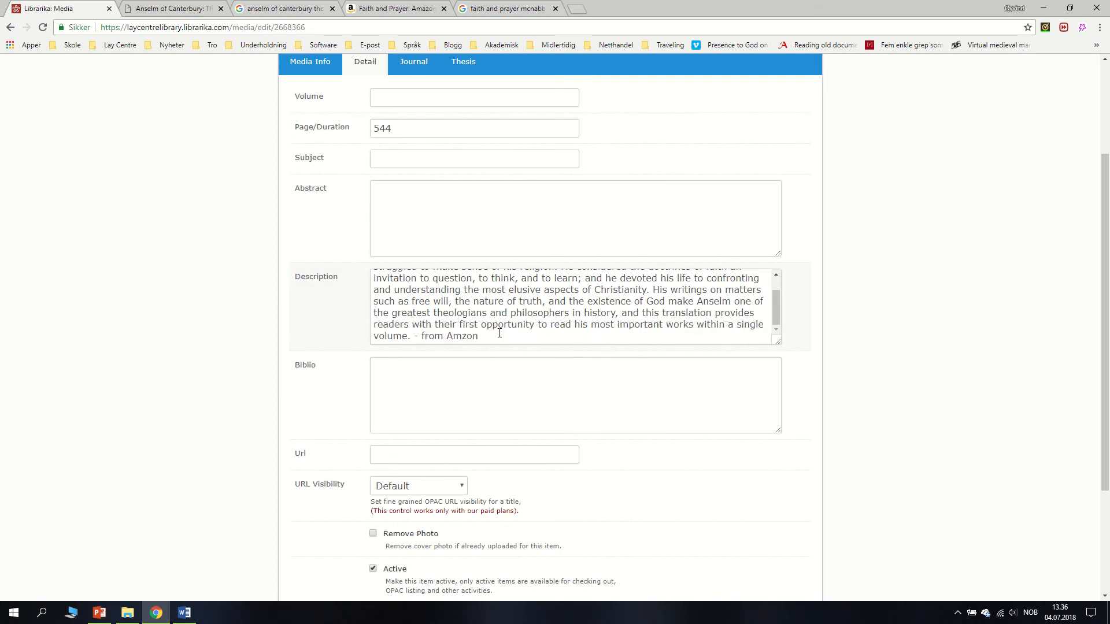
scroll(341, 242, up, 2)
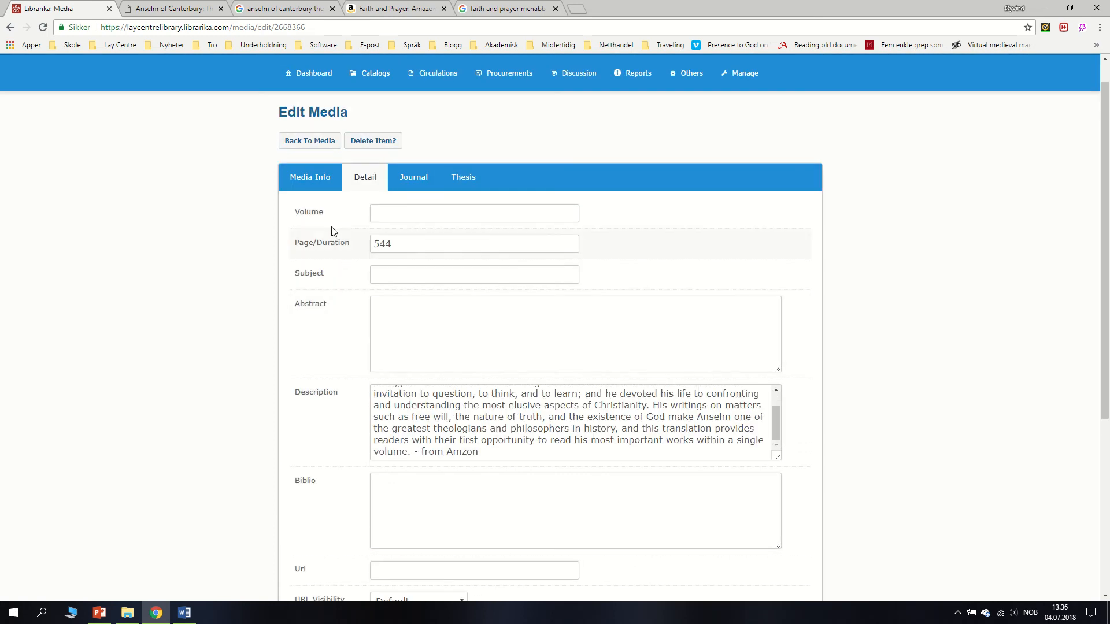
click(312, 183)
scroll(250, 310, down, 2)
scroll(307, 530, up, 1)
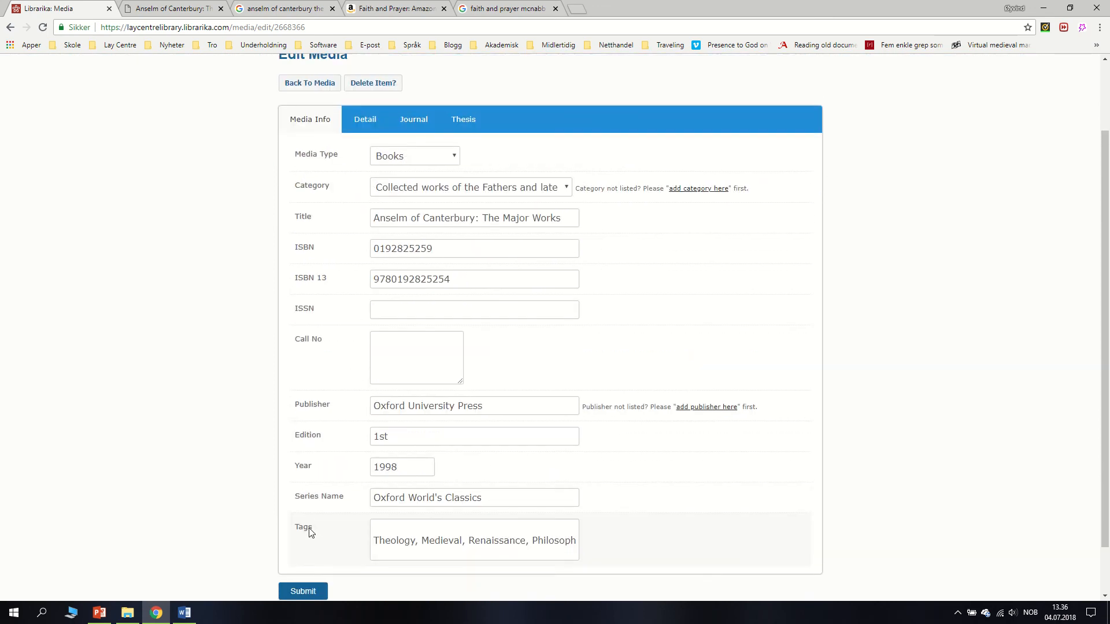
click(315, 590)
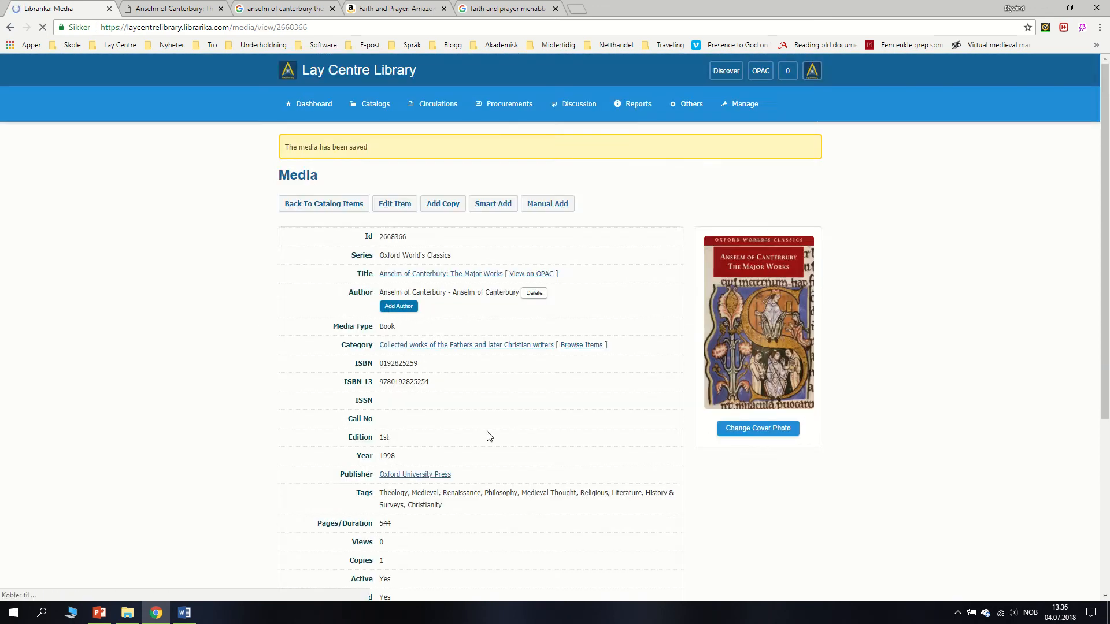
Step: Edit the book's only copy and set its location to "310/ANS/1998"
scroll(526, 430, down, 2)
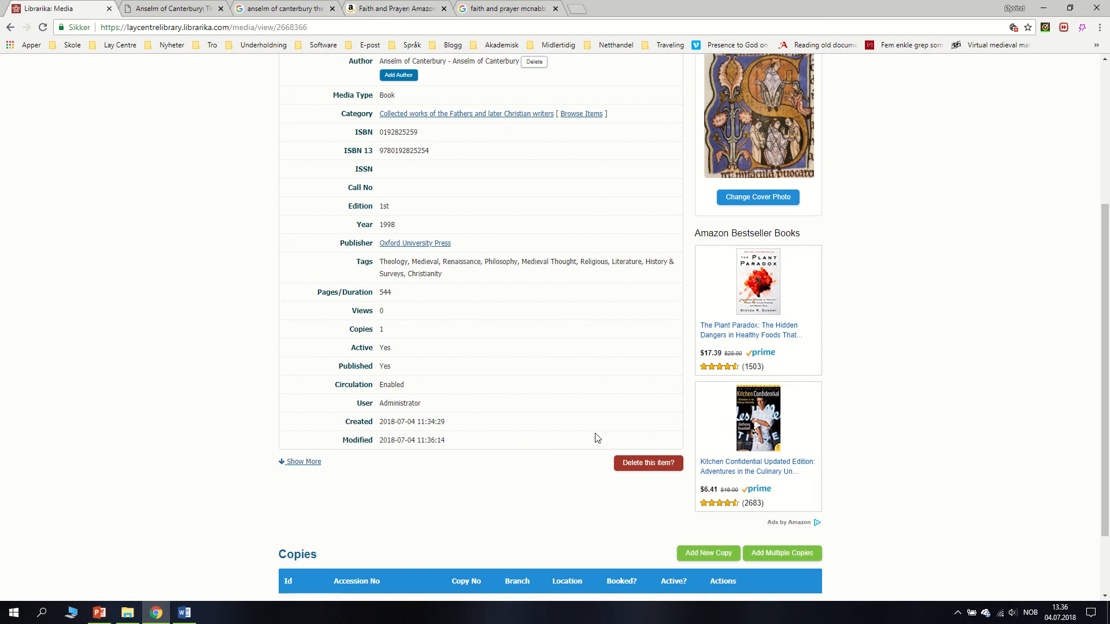
scroll(515, 408, down, 2)
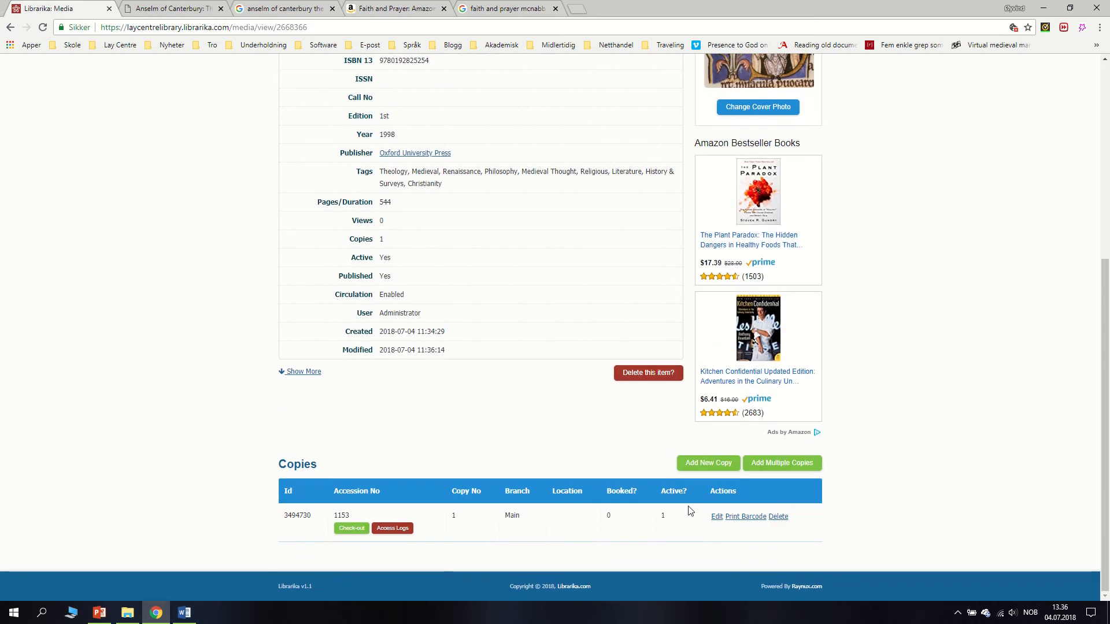
click(716, 517)
click(727, 302)
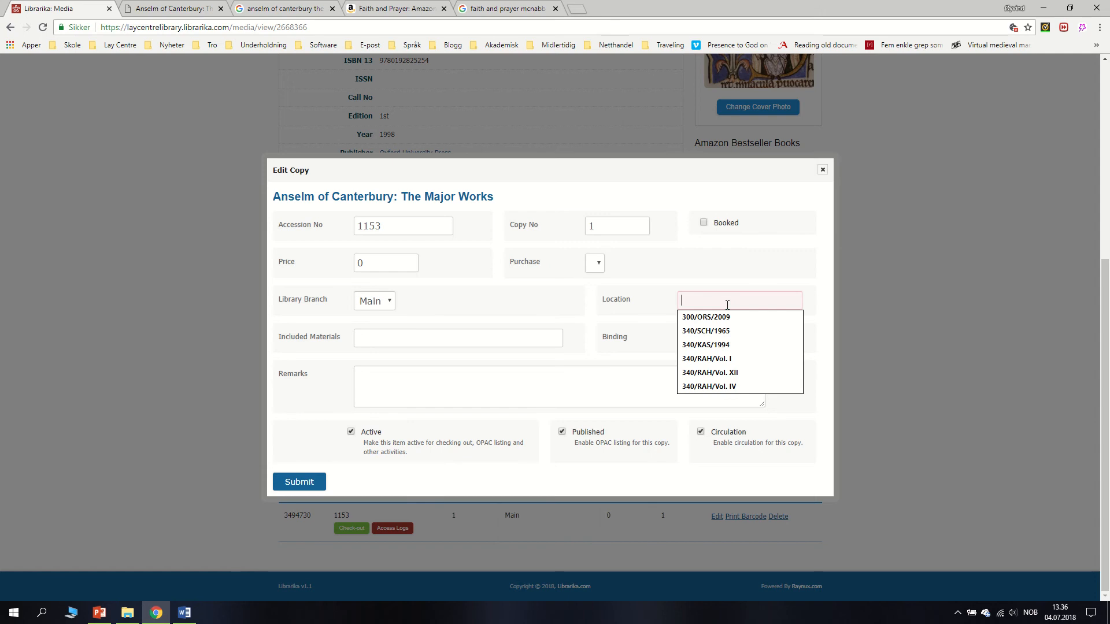
text(310/)
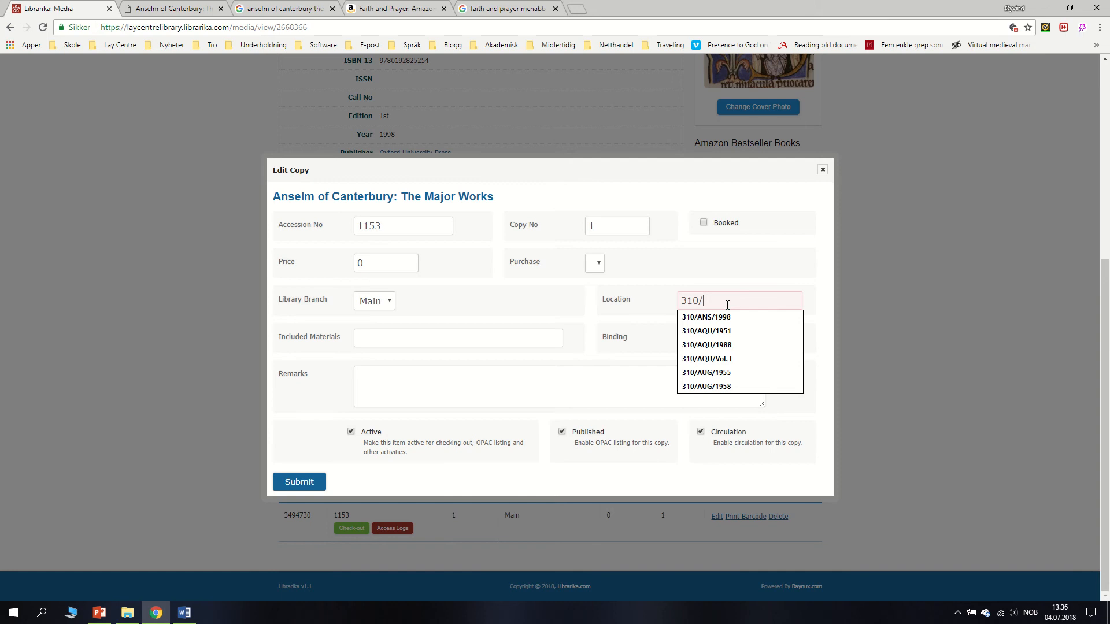
text(ANS)
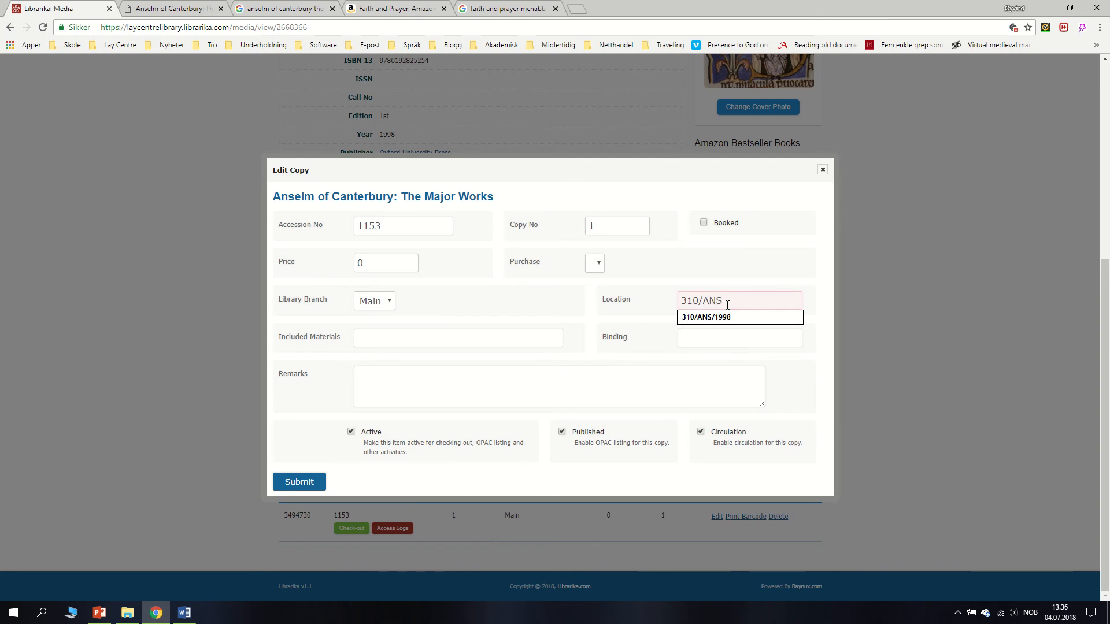
text(/1998)
Step: Set the copy's binding to Paperback and save the copy
click(711, 342)
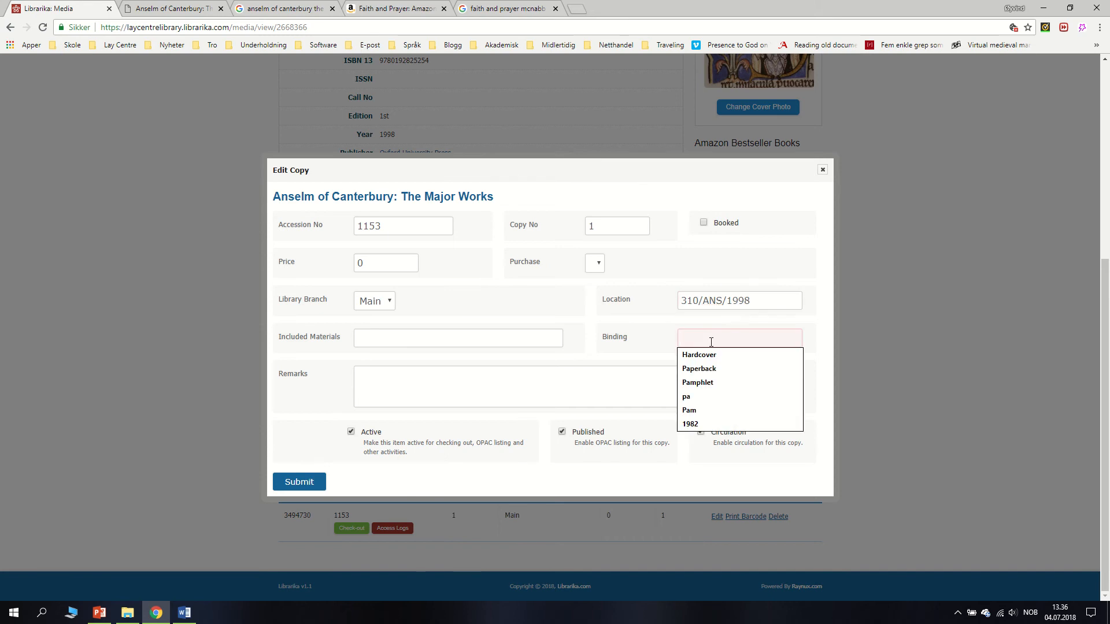
text(pa)
key(Down)
key(Return)
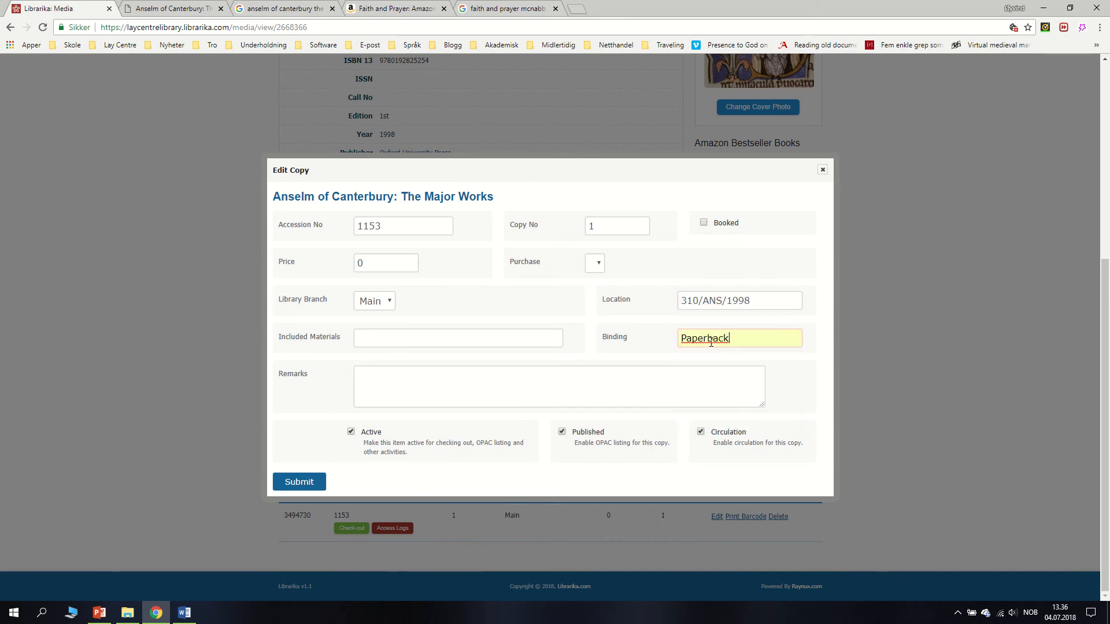
click(305, 480)
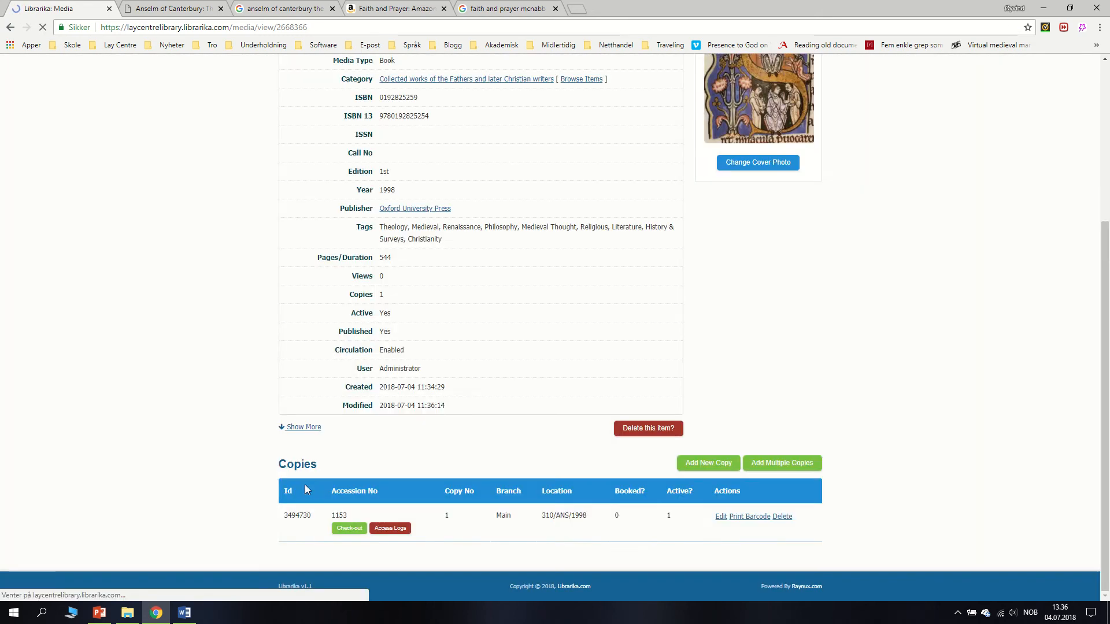
Step: Switch to the Word label sheet and check the three lines of the 310 / ANS / 1998 spine label
click(751, 524)
click(485, 378)
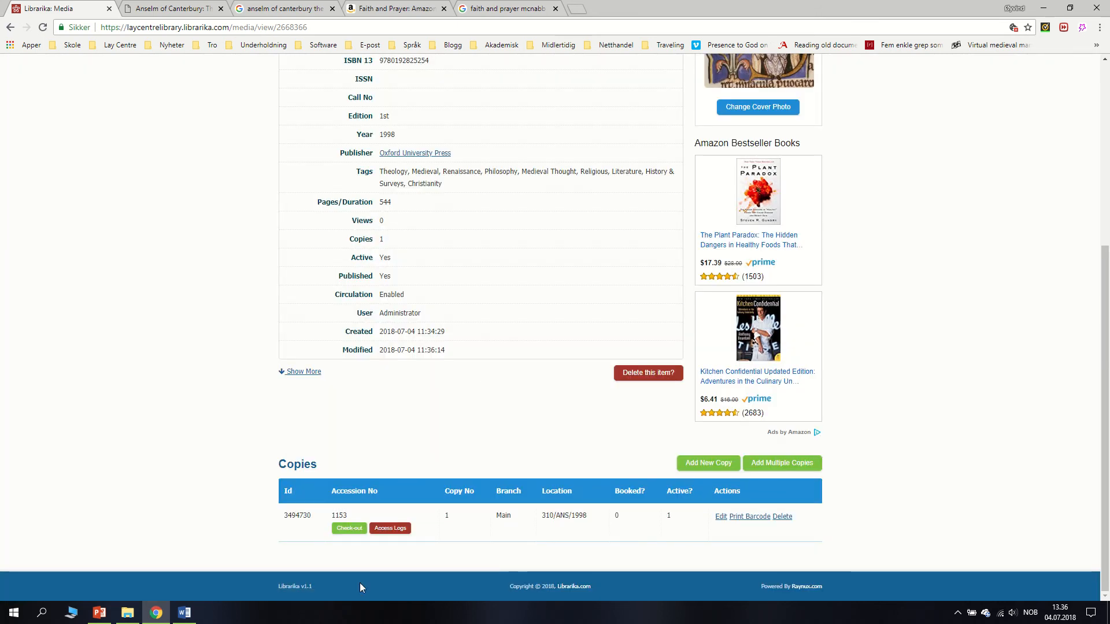
click(185, 613)
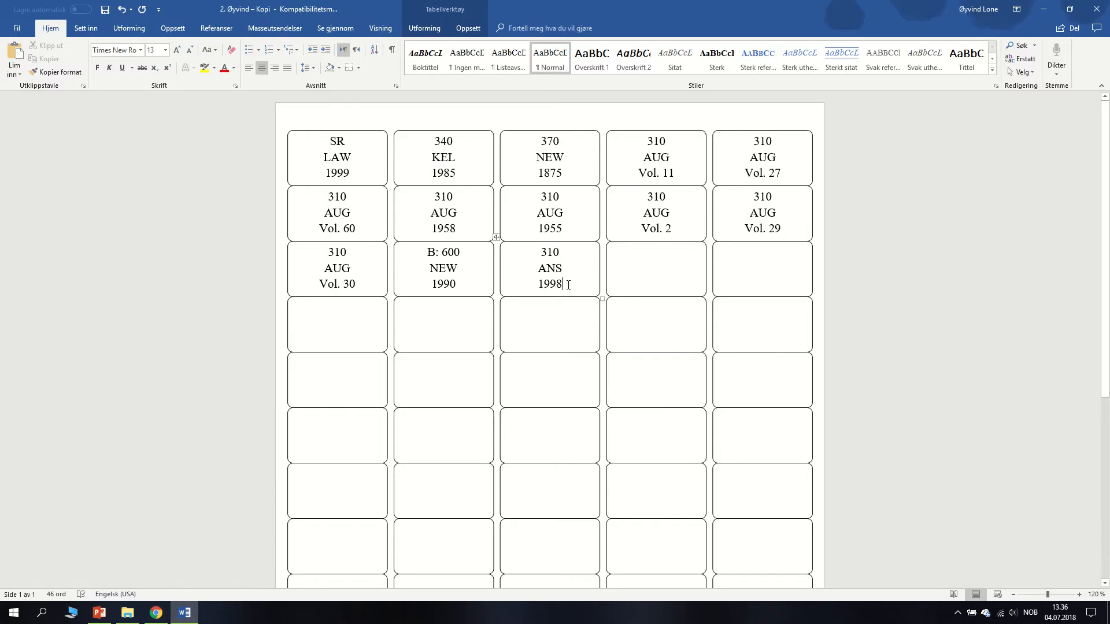
drag(562, 284, 541, 257)
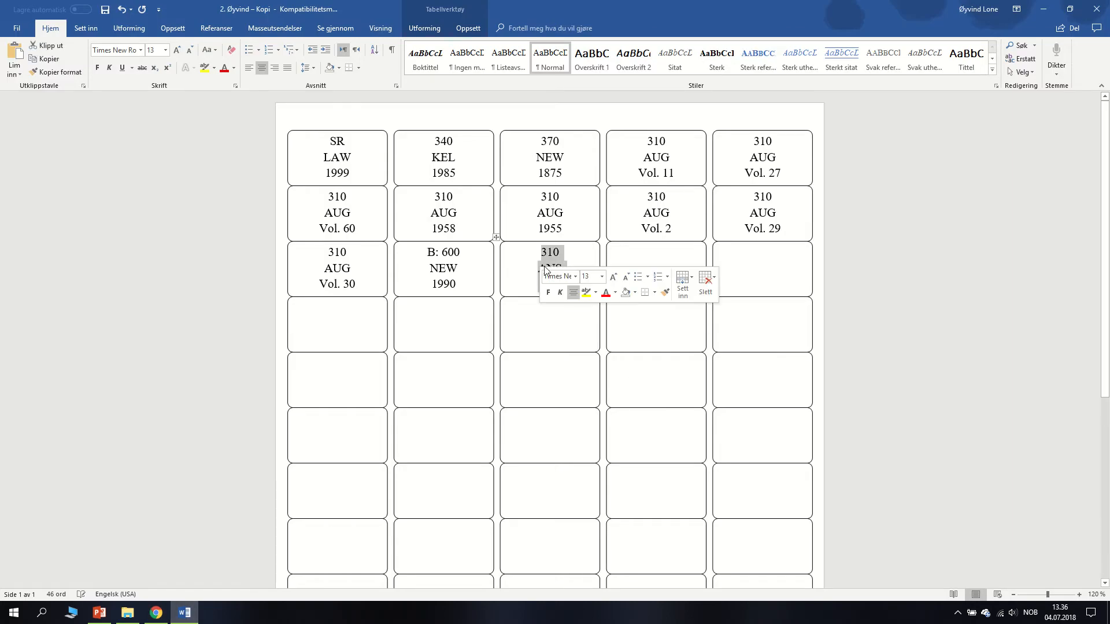
click(541, 254)
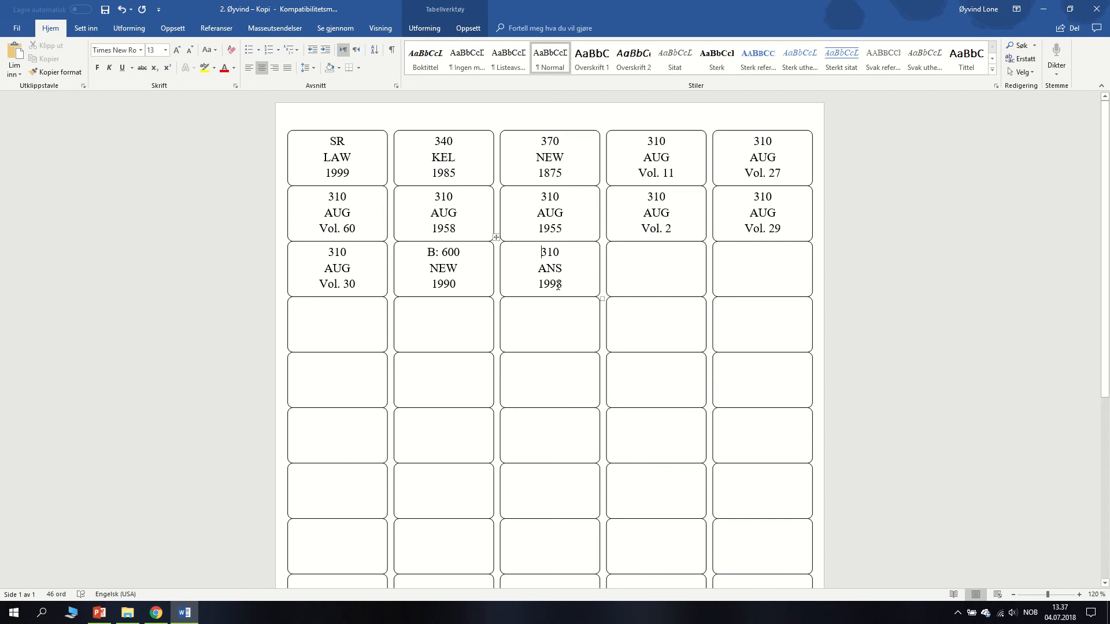
click(562, 292)
scroll(567, 361, down, 2)
scroll(567, 364, up, 2)
mouse_move(158, 612)
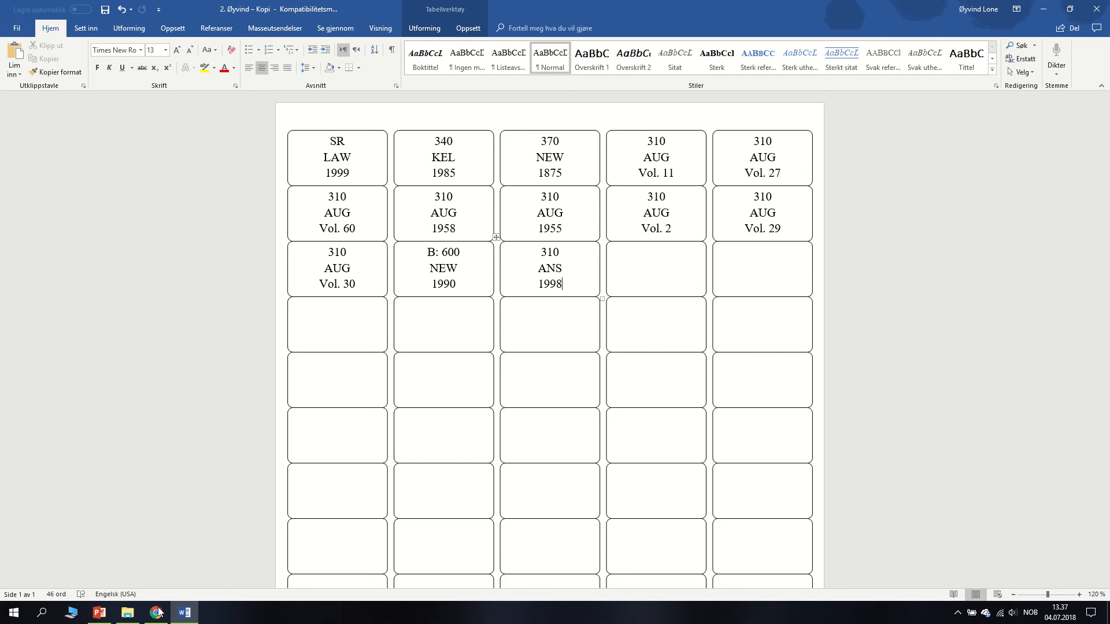
Step: Switch to the browser, view the Amazon page for "Faith and Prayer", and return to the library record
click(156, 612)
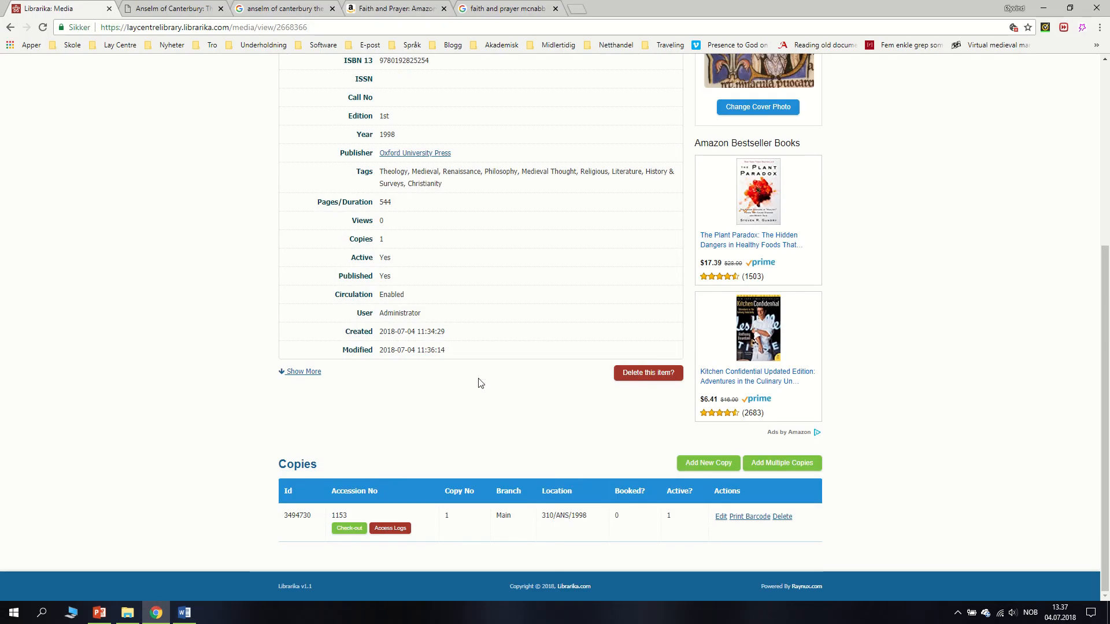
scroll(509, 413, up, 4)
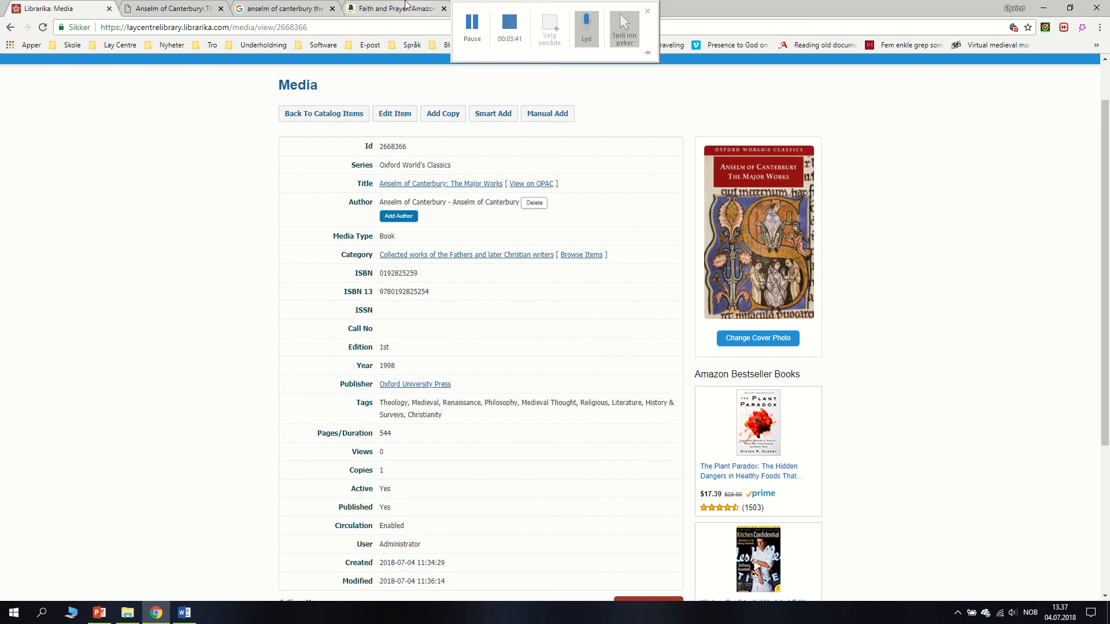
click(393, 8)
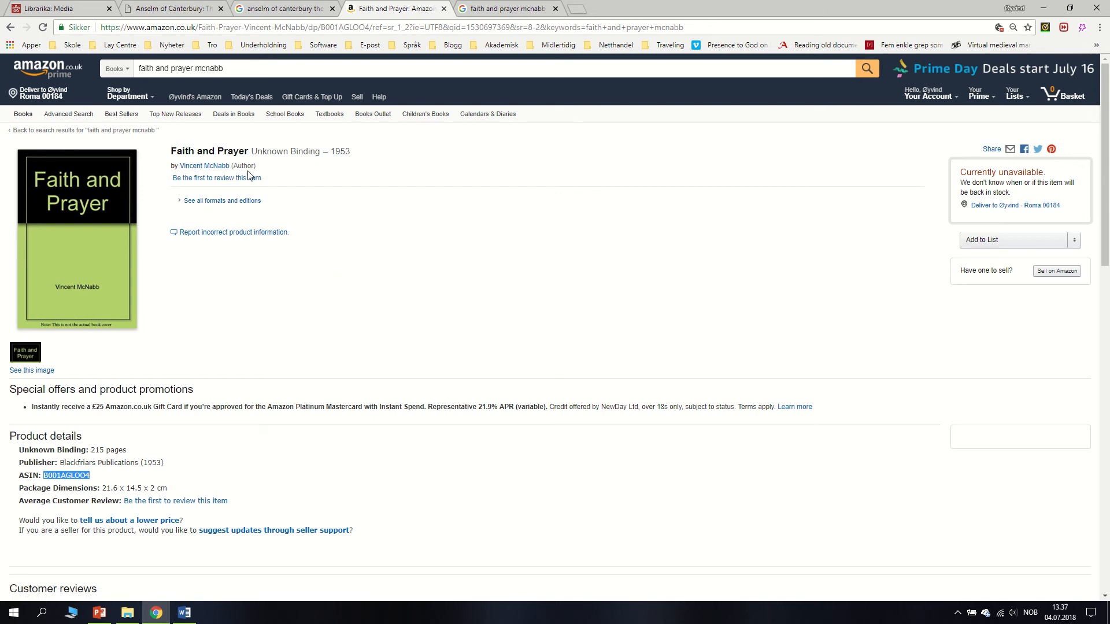
click(87, 5)
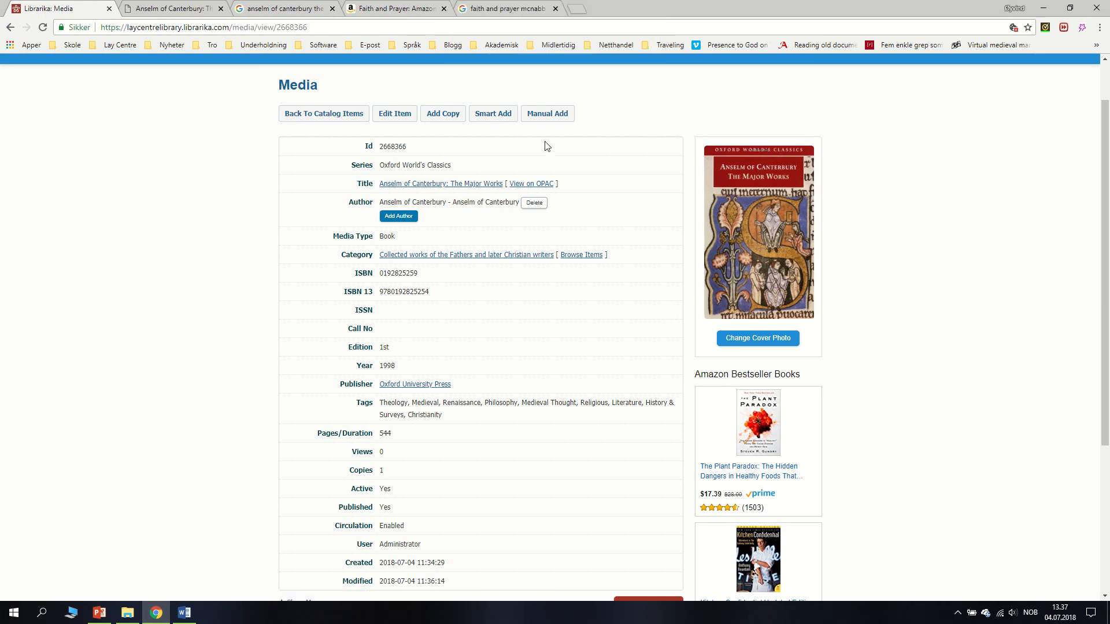
Step: Look over the fields of the manual entry form for a new item and go back to the catalog list
click(549, 118)
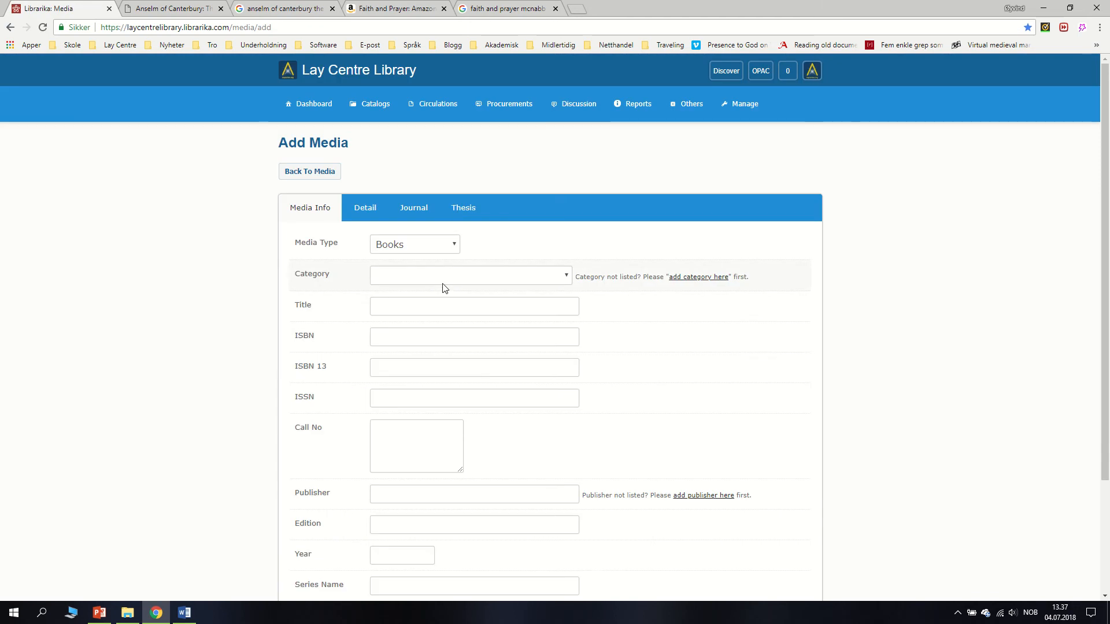
scroll(443, 288, down, 2)
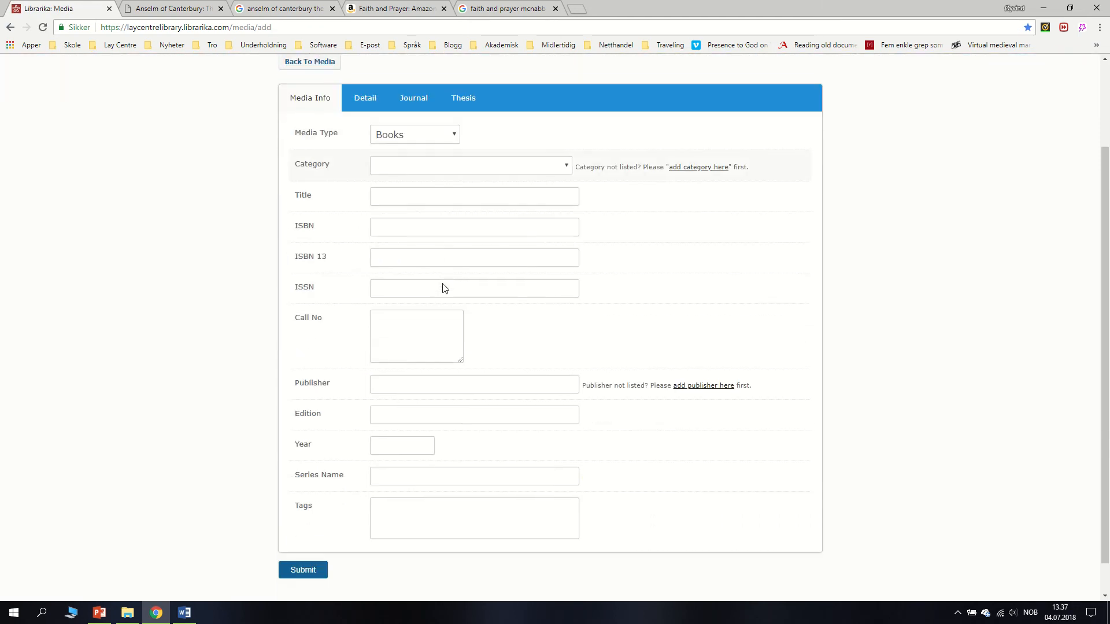
scroll(429, 283, up, 2)
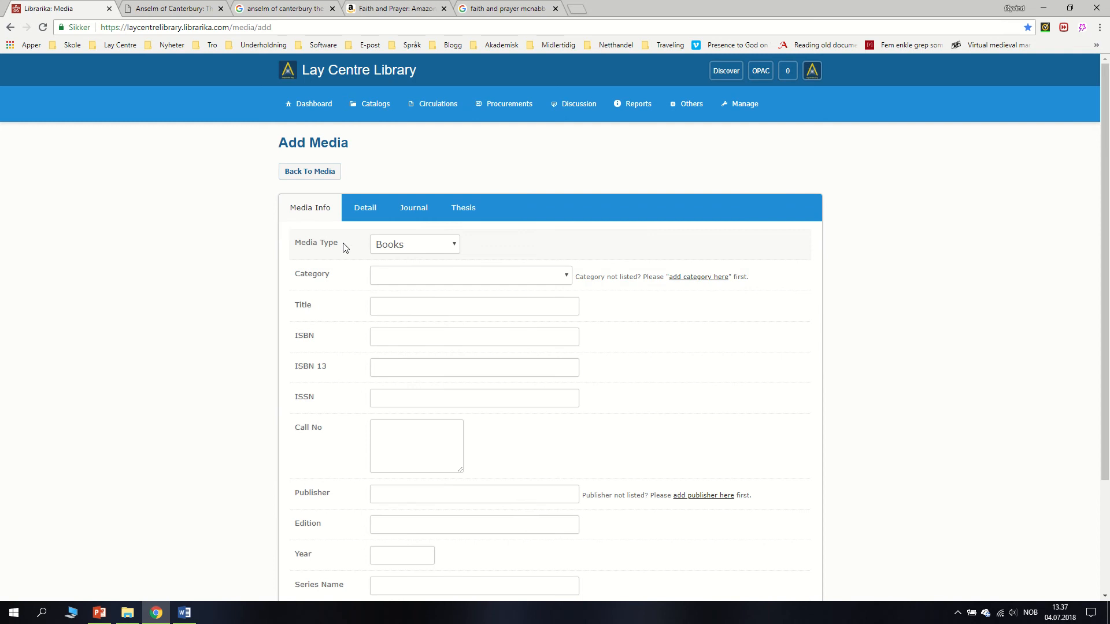
click(315, 184)
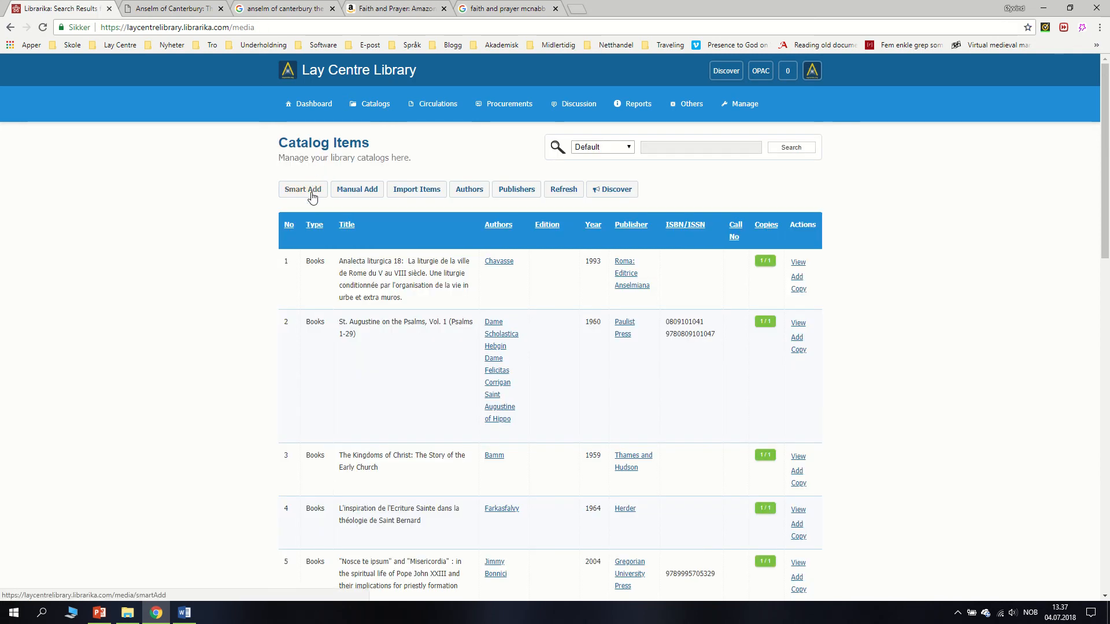
Step: Start a Smart Add entry and set its category to Dogmatic/Systematic theology
click(311, 192)
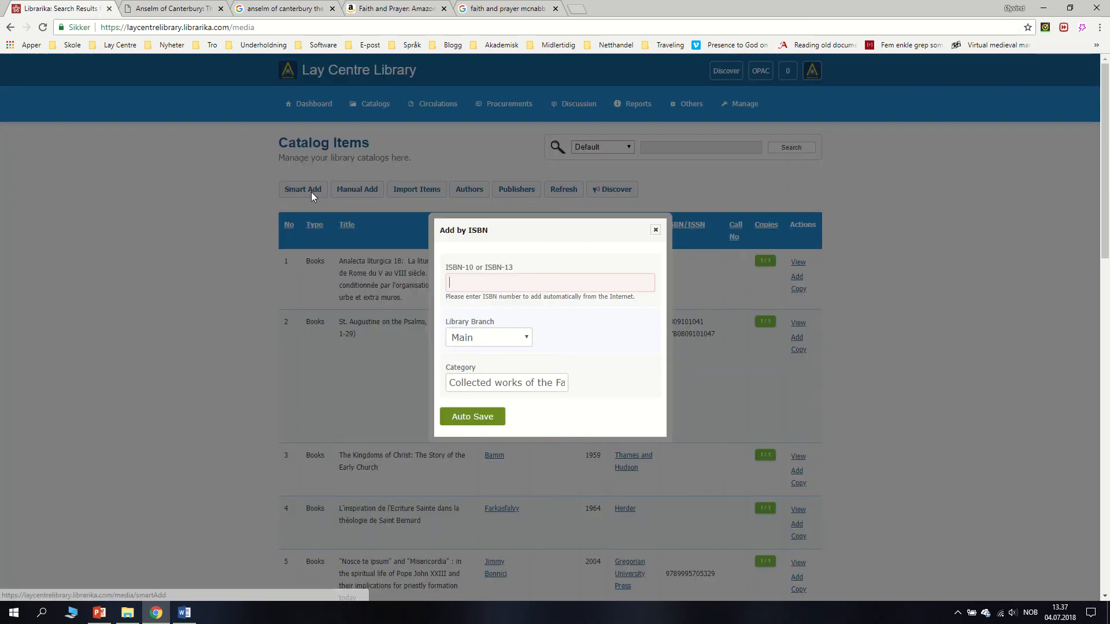
click(558, 387)
text(dogm)
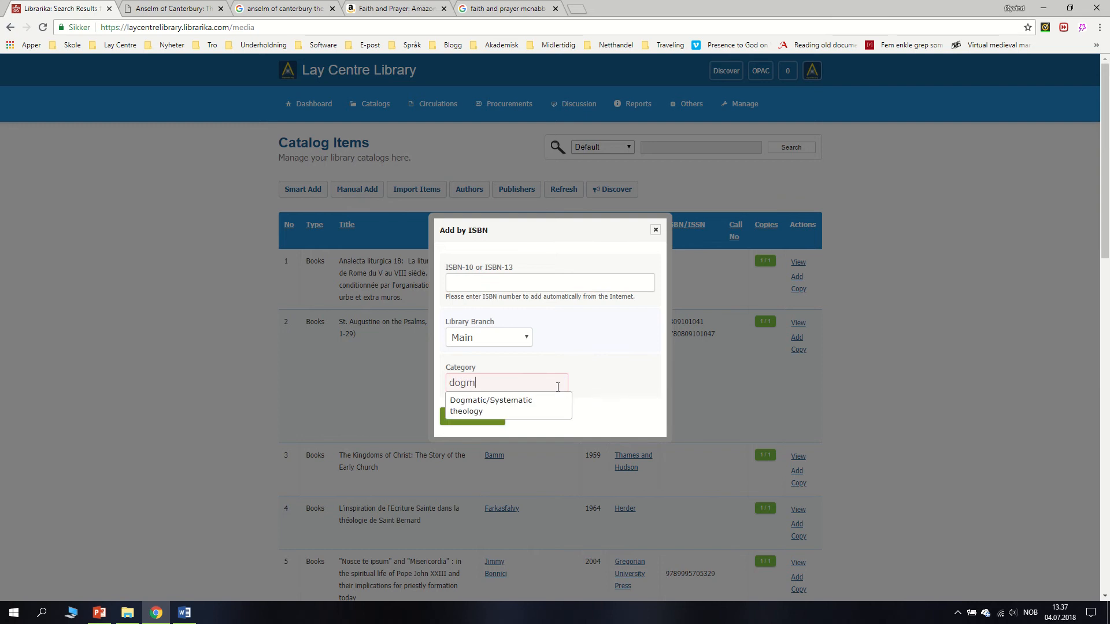
key(Down)
key(Return)
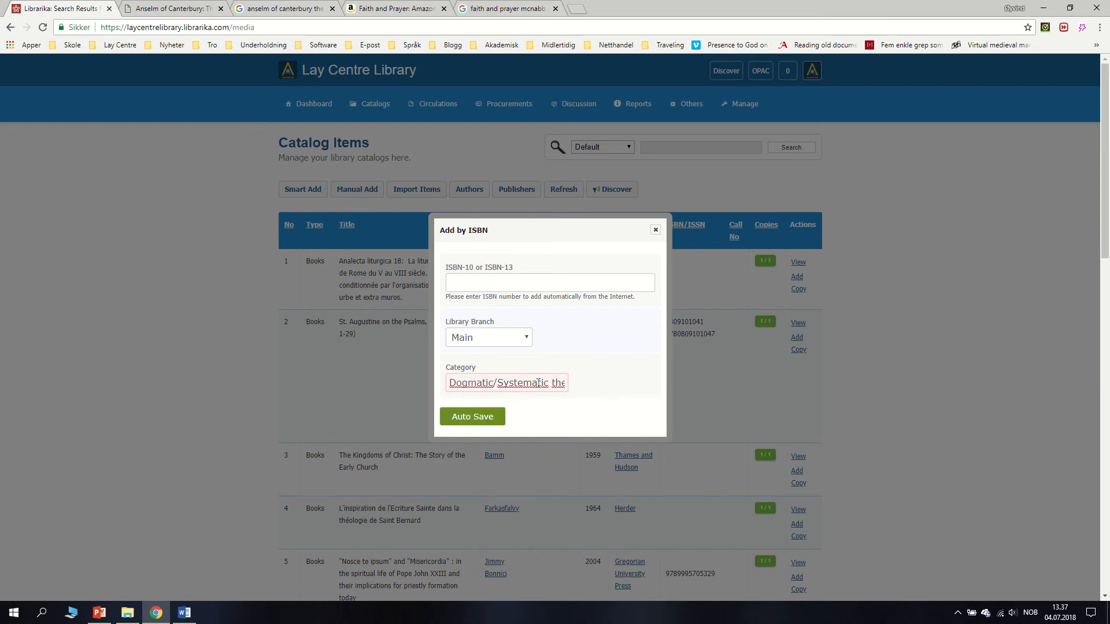
Step: Copy the ASIN B001AGLOO4 from the book's Amazon page into the ISBN field and auto-save the new item
click(517, 284)
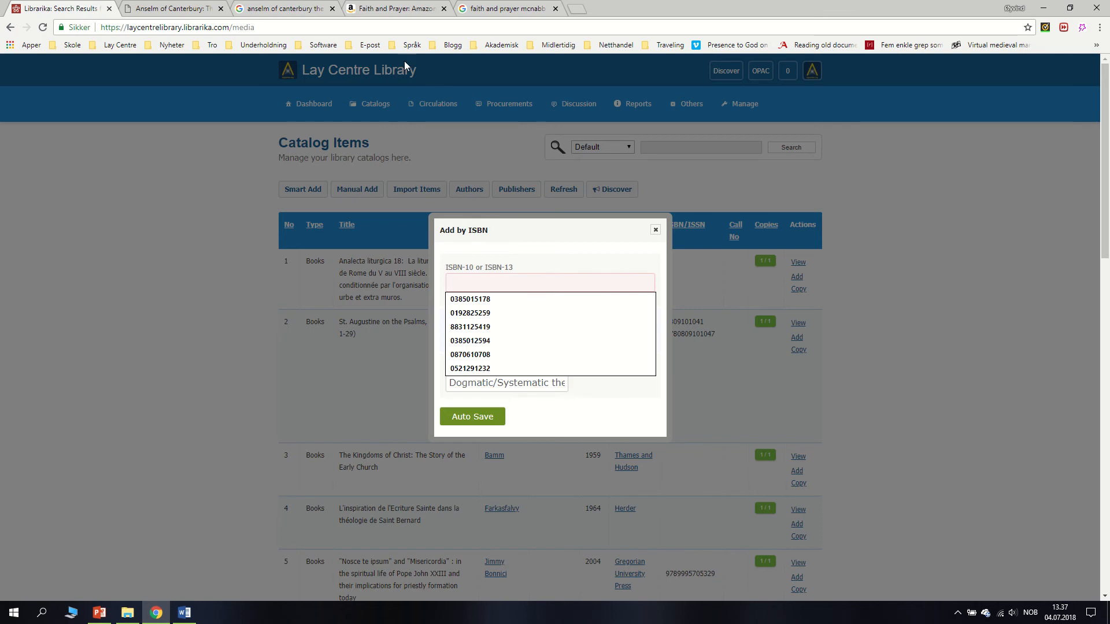
click(391, 7)
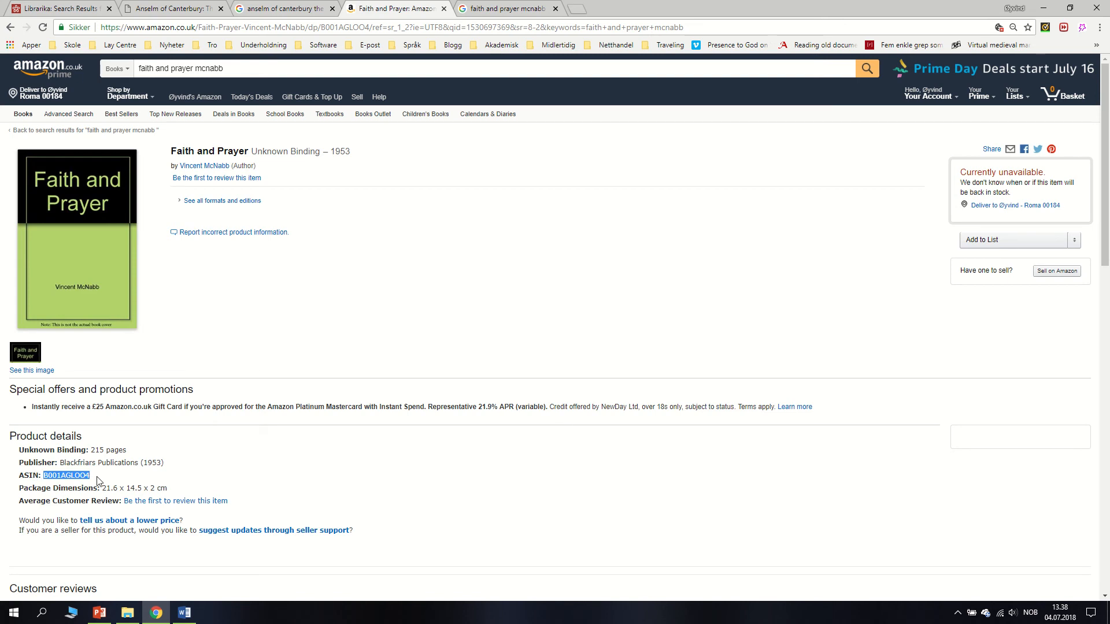
click(85, 7)
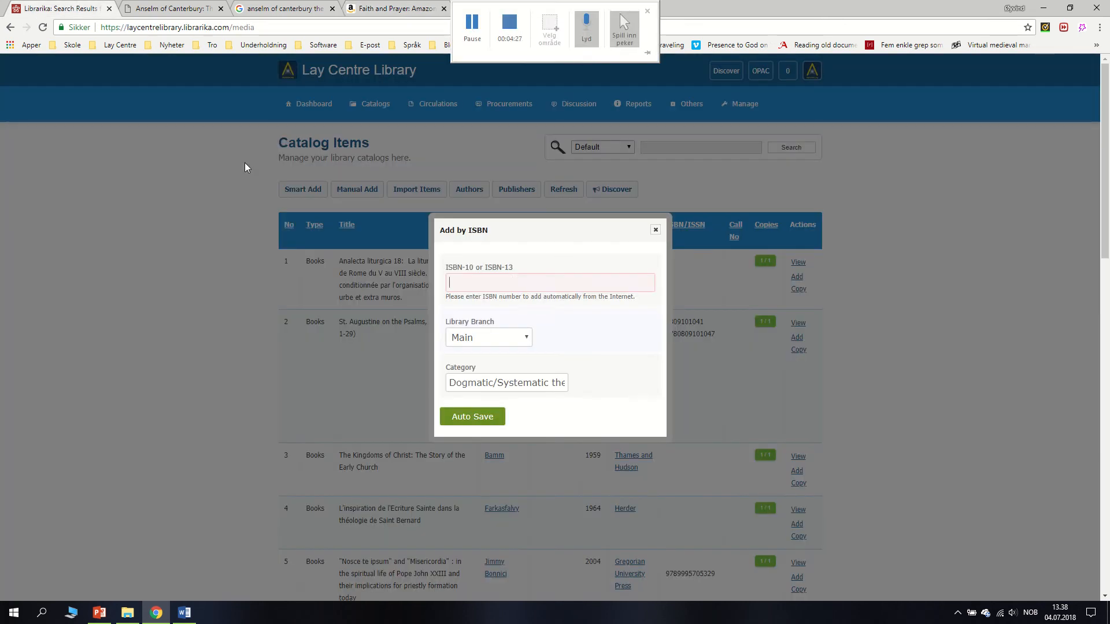
text(B001AGLOO4)
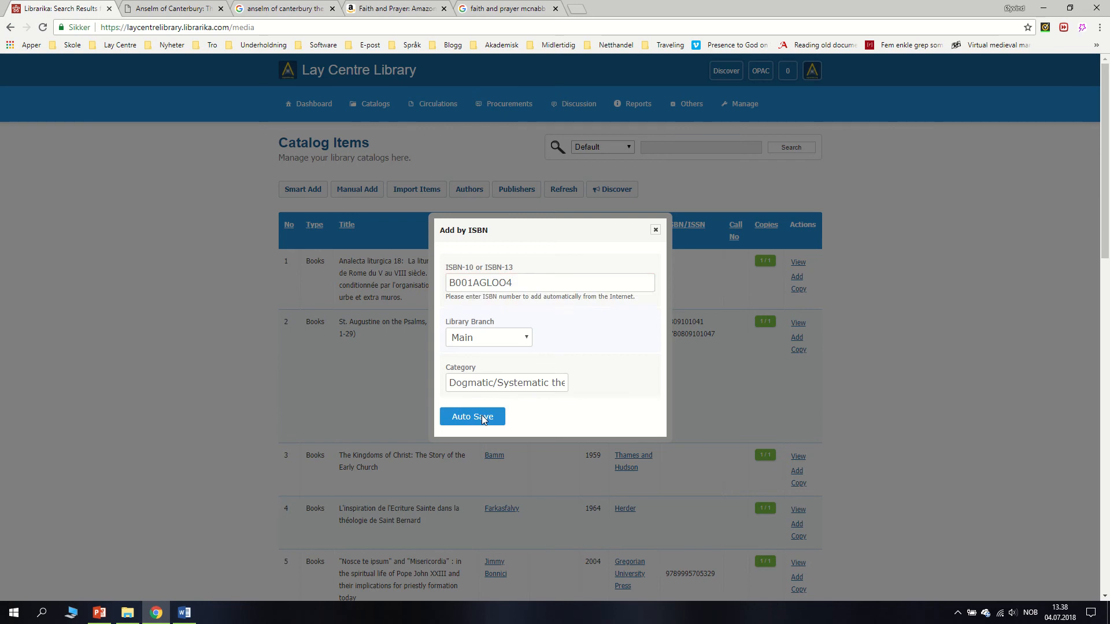
click(515, 412)
Step: Review the author, year and publisher imported into the "Faith and Prayer" record
click(460, 307)
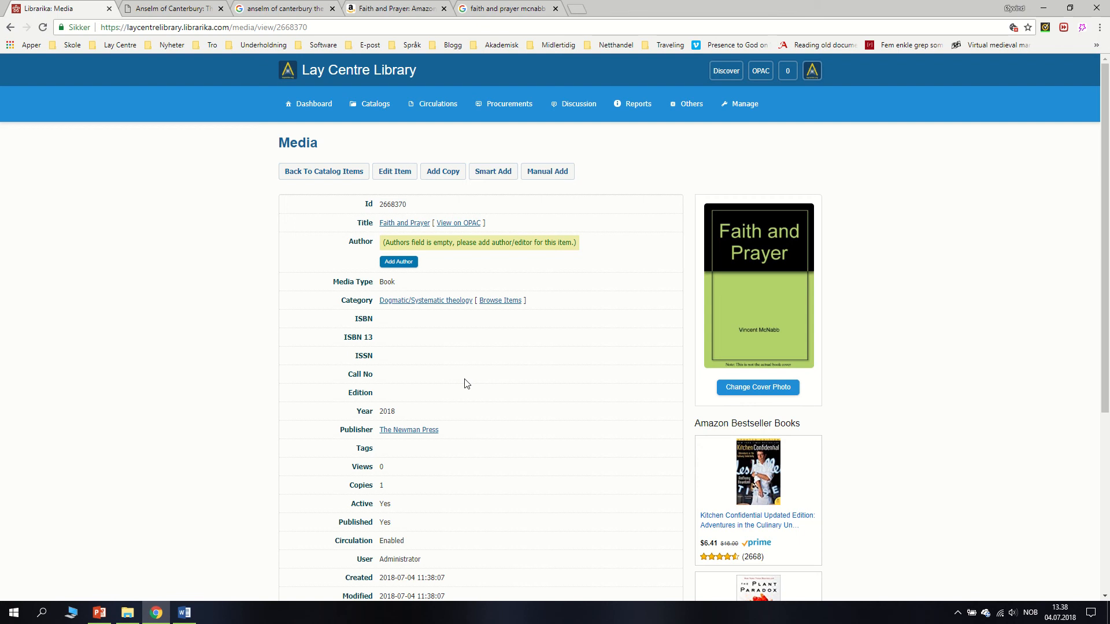
scroll(467, 384, down, 1)
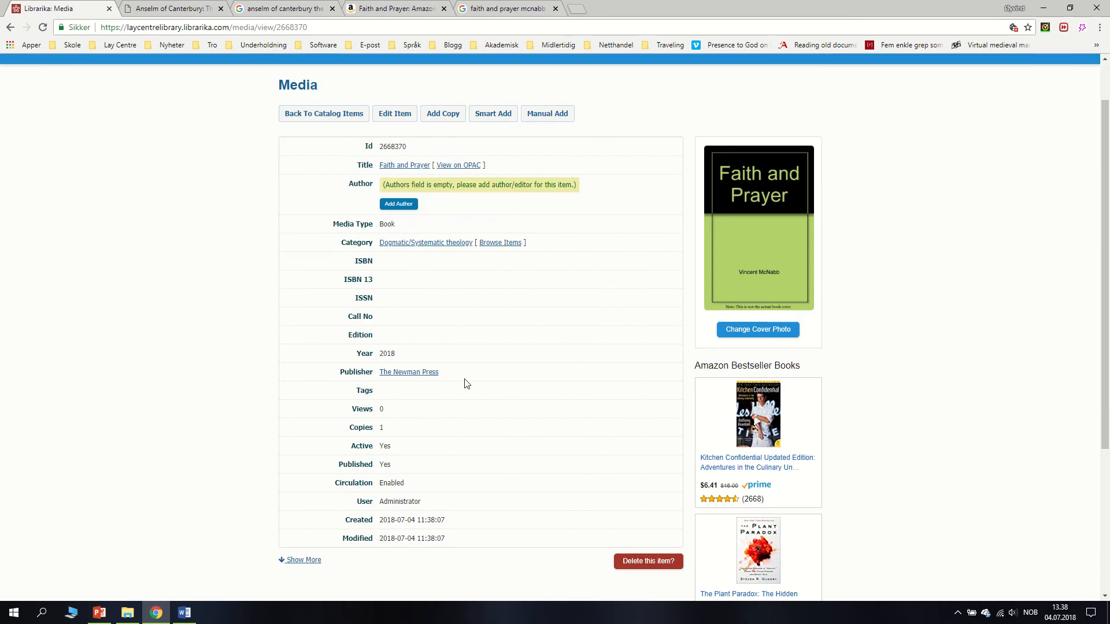
scroll(467, 383, up, 1)
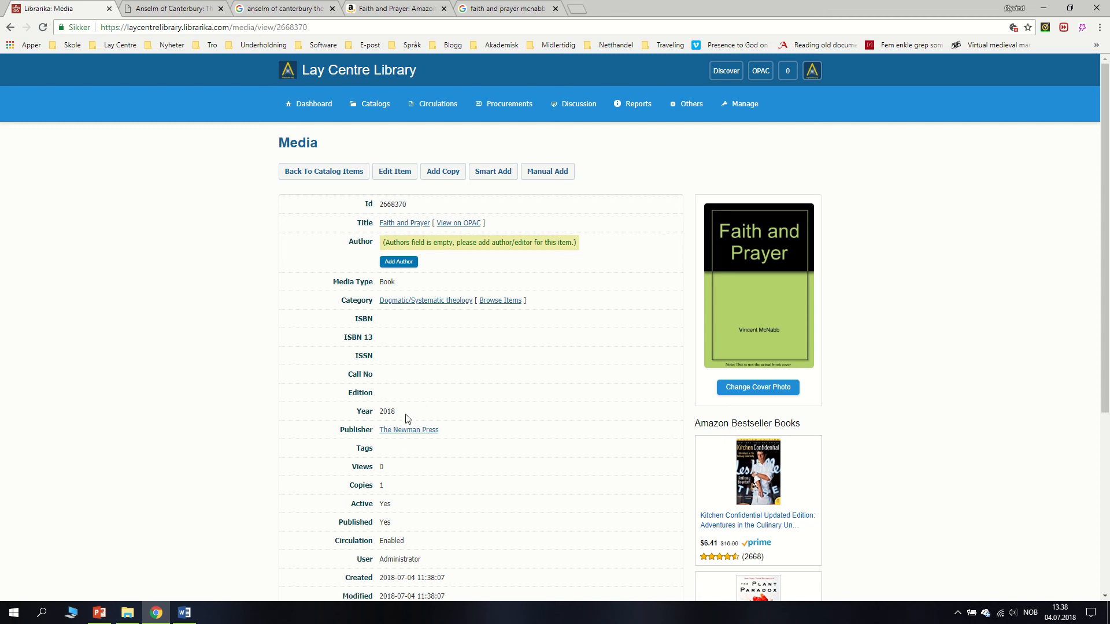
Step: Edit the "Faith and Prayer" record and set its year to 1953
click(380, 173)
scroll(428, 434, down, 3)
drag(416, 413, 228, 424)
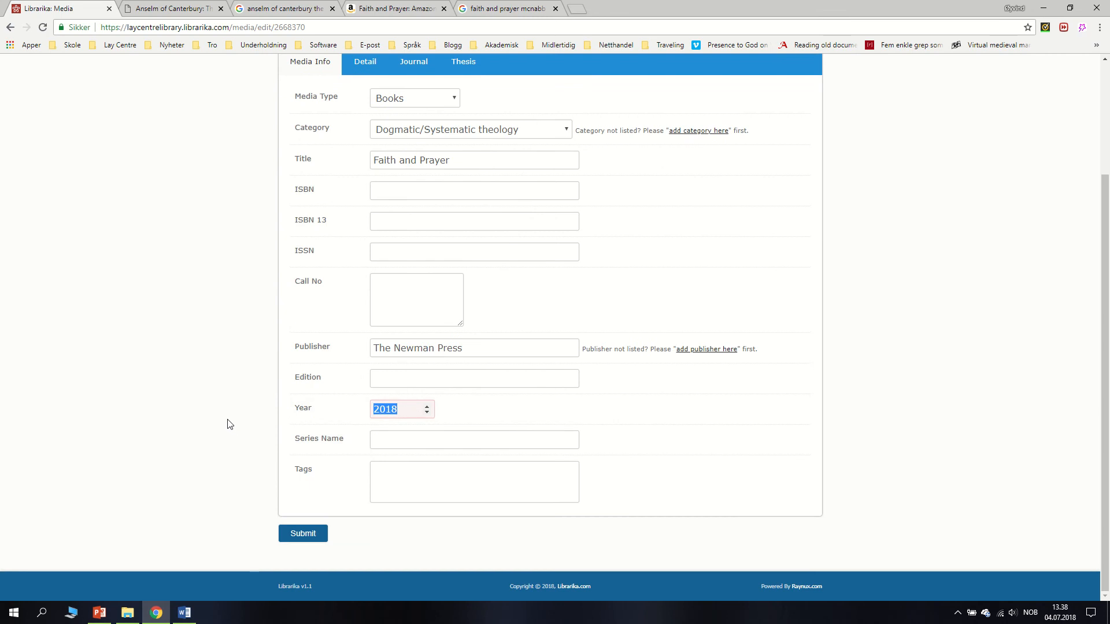
text(1953)
Step: Replace the record's publisher with "Blackfriars Publications"
drag(465, 348, 249, 363)
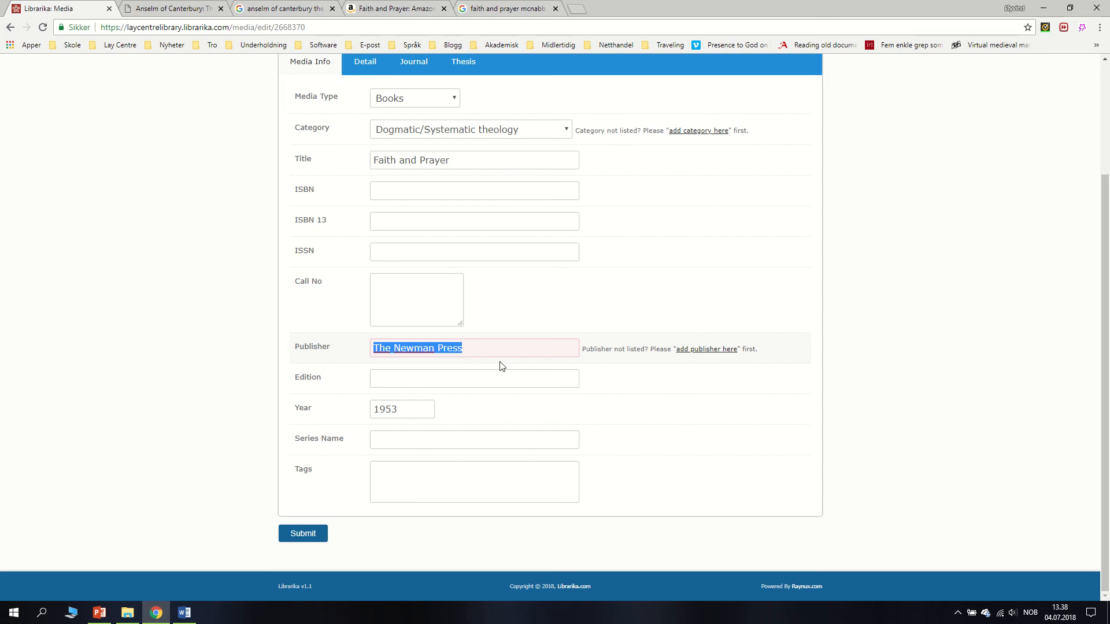
text(blac)
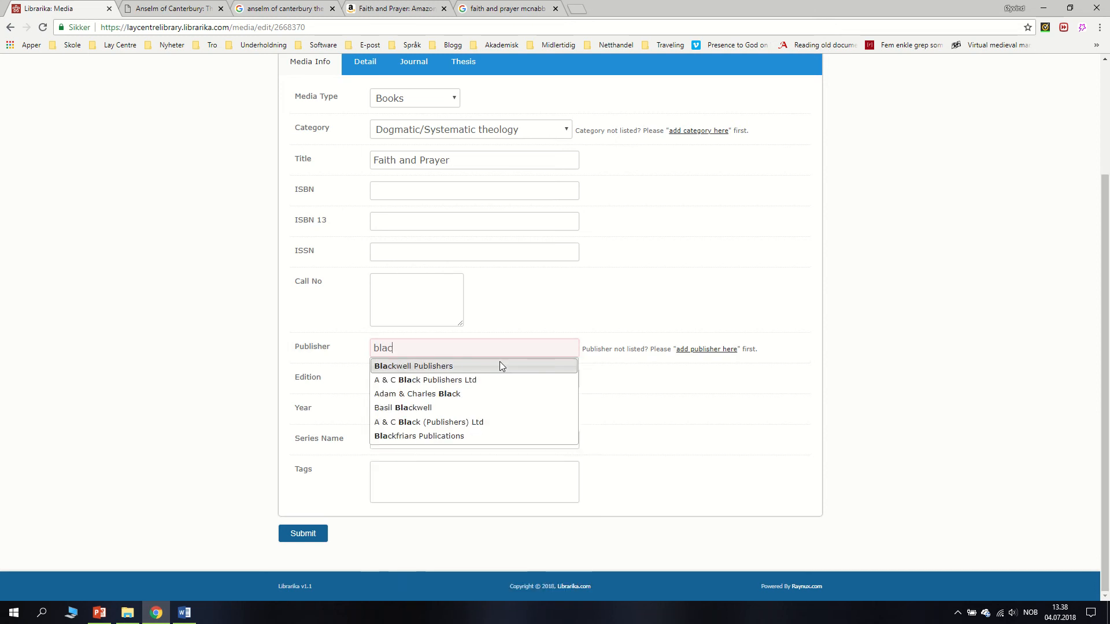
click(485, 435)
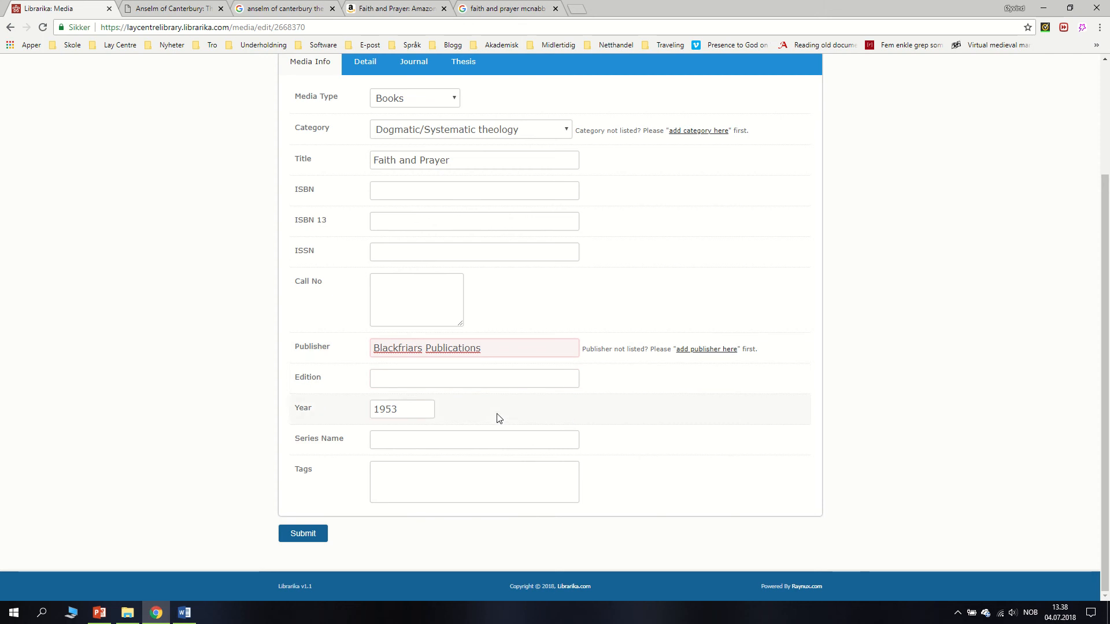
Step: Check the record's detail fields and the "Faith and Prayer" product details on its Amazon page
scroll(439, 439, up, 2)
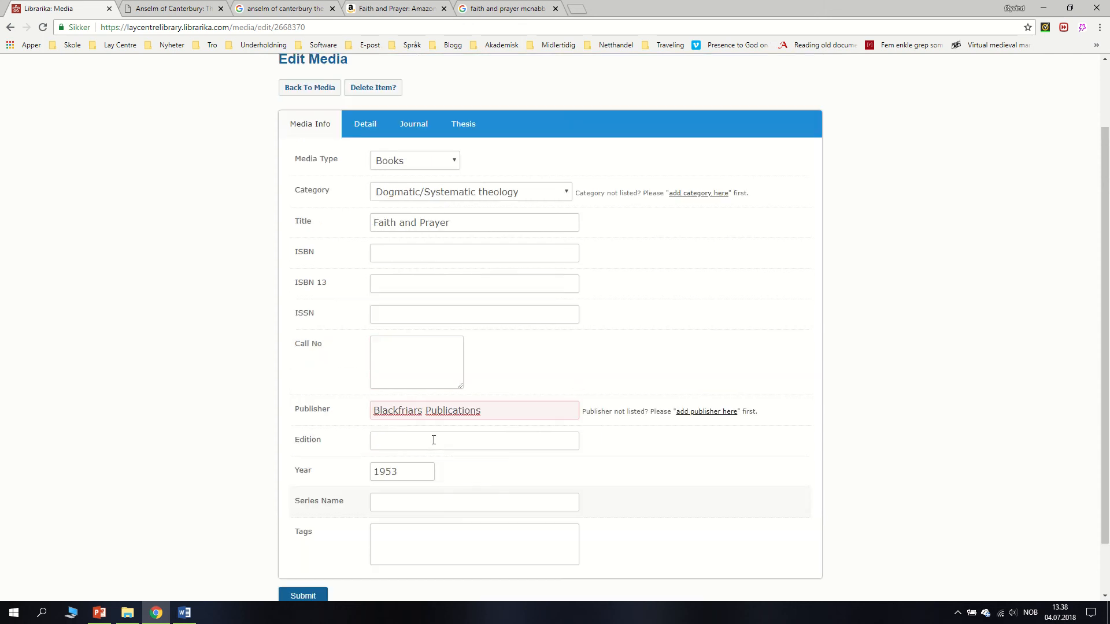
click(363, 190)
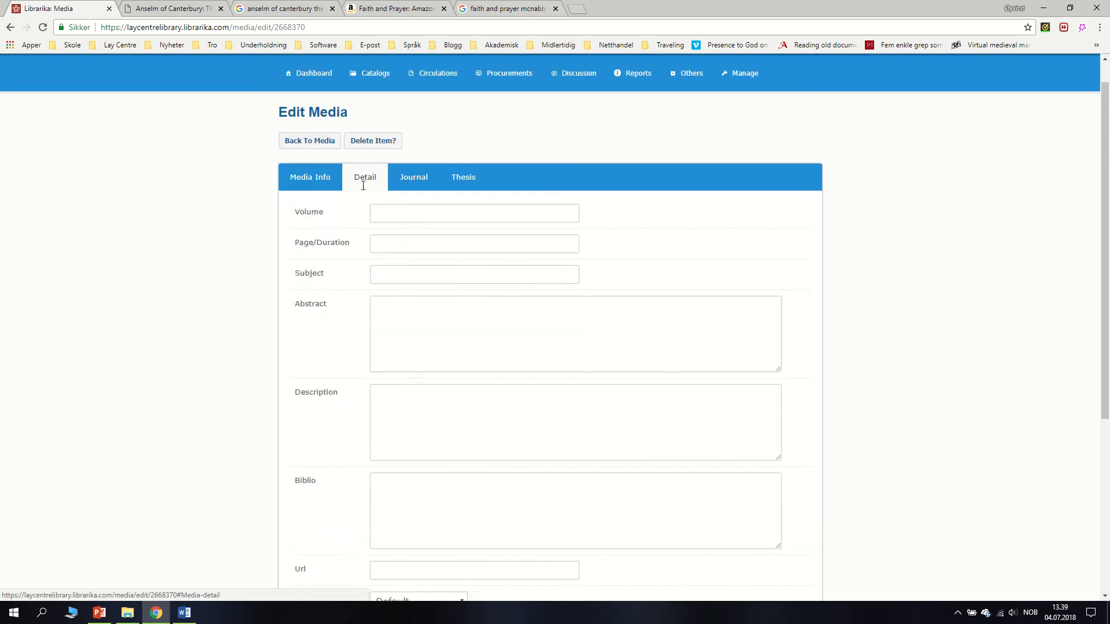
click(332, 187)
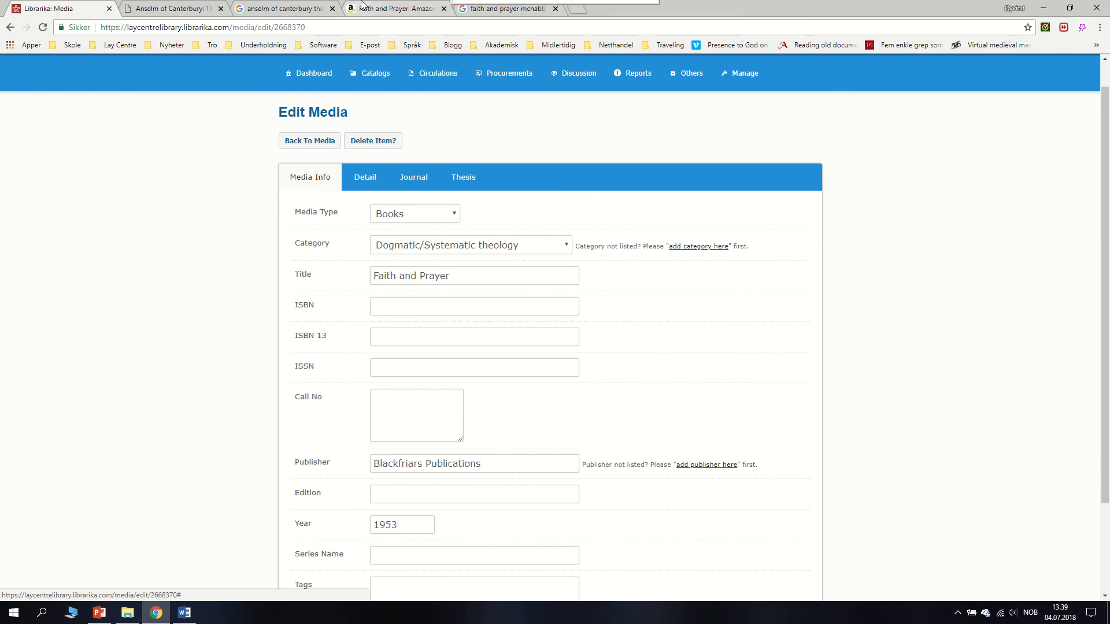
click(393, 8)
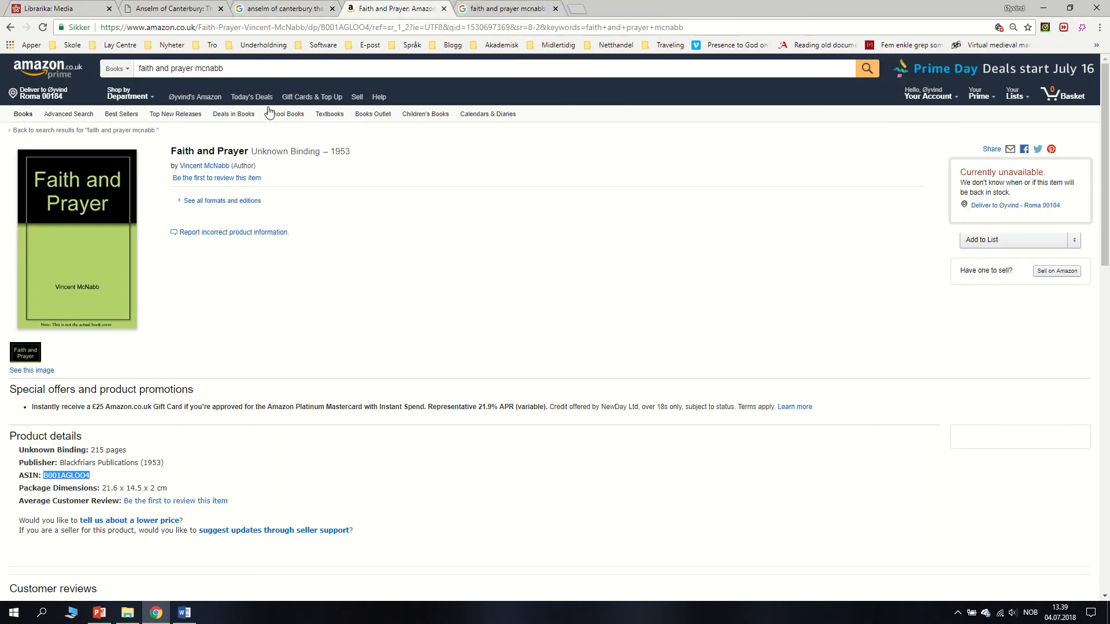
Step: Close the Oxford University Press page and the Google search results for Anselm of Canterbury
click(191, 13)
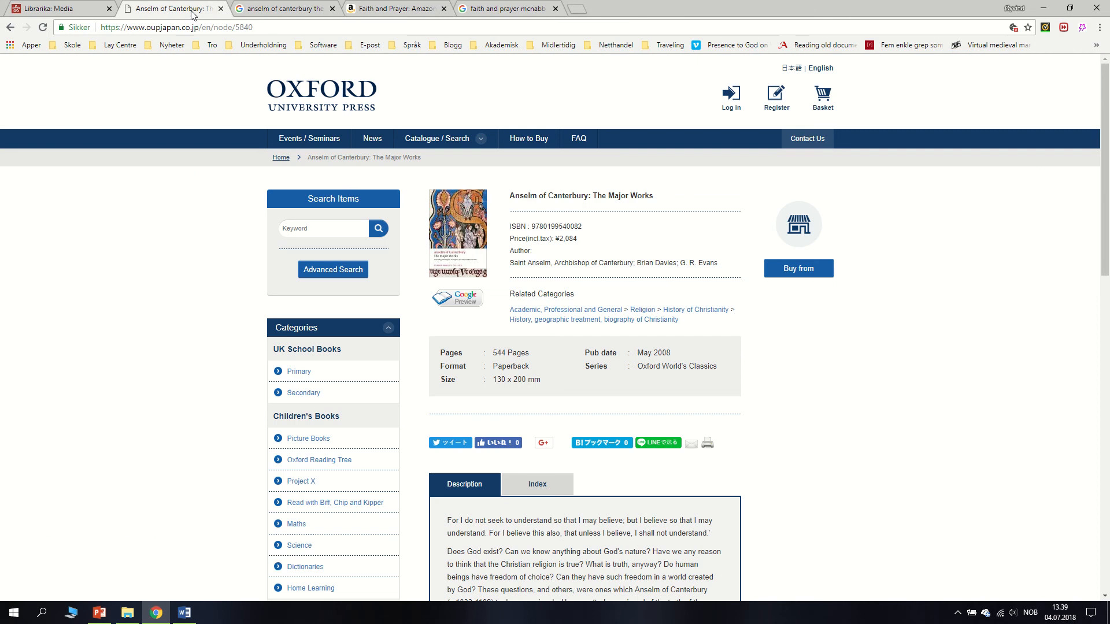
click(221, 9)
click(220, 9)
click(249, 7)
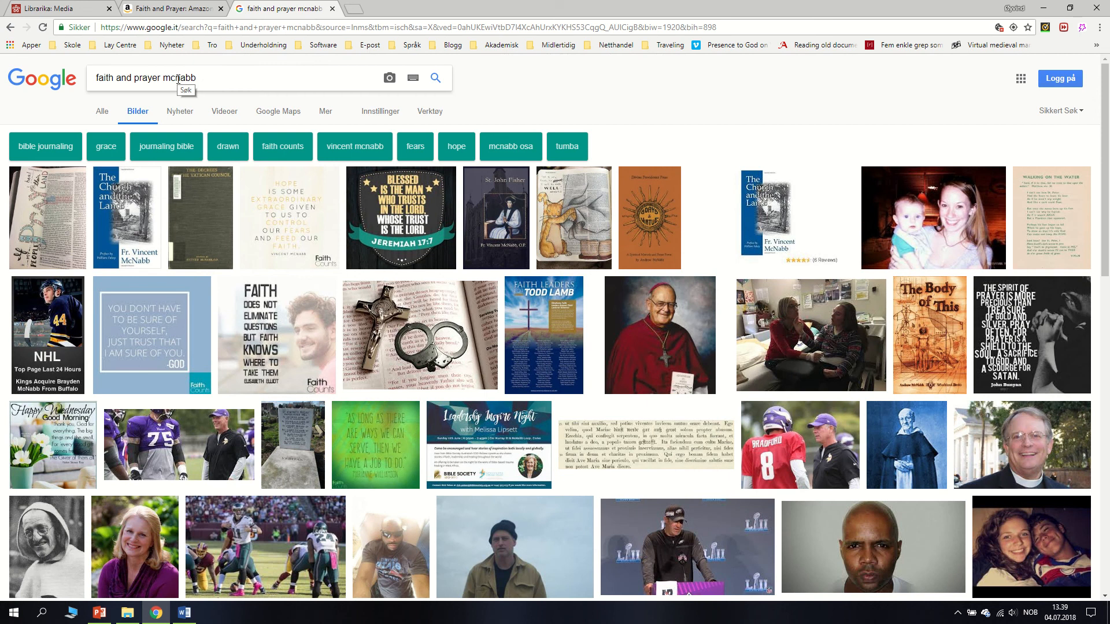
Step: Return to the "Faith and Prayer" record in Librarika and save its edited media information
click(58, 8)
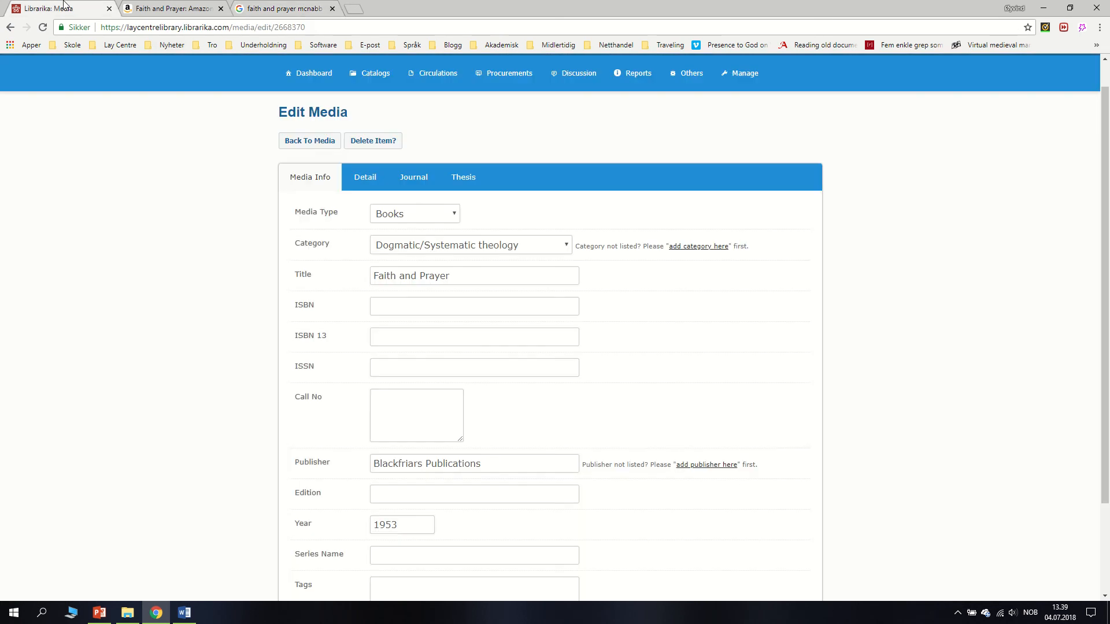
scroll(346, 480, down, 3)
click(310, 533)
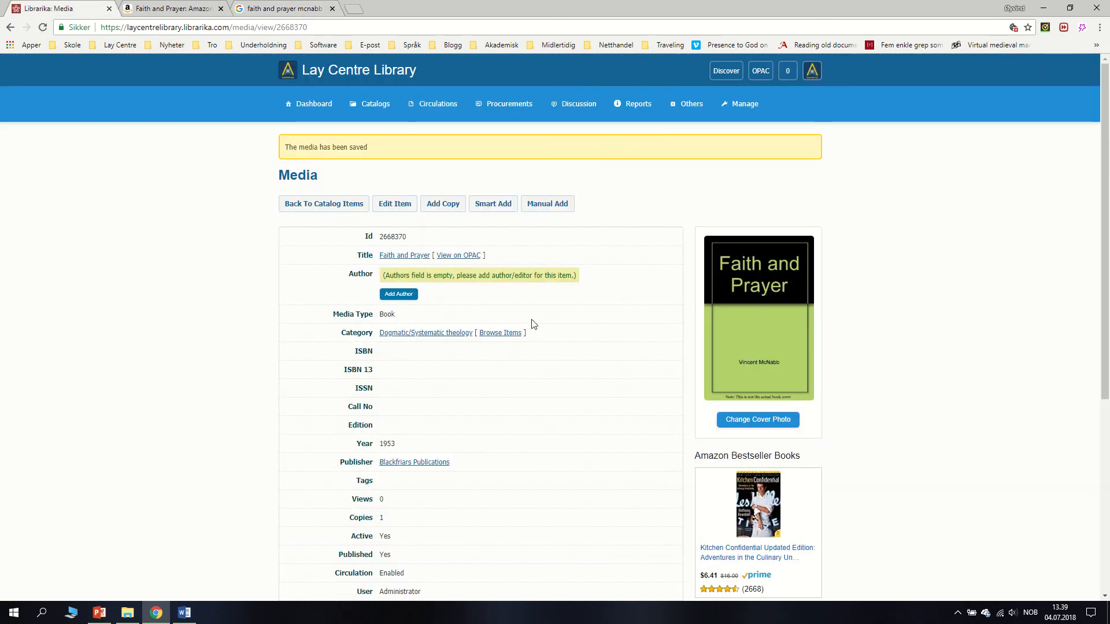
Step: Add the existing author Vincent McNabb to the "Faith and Prayer" record with the type Author
click(268, 6)
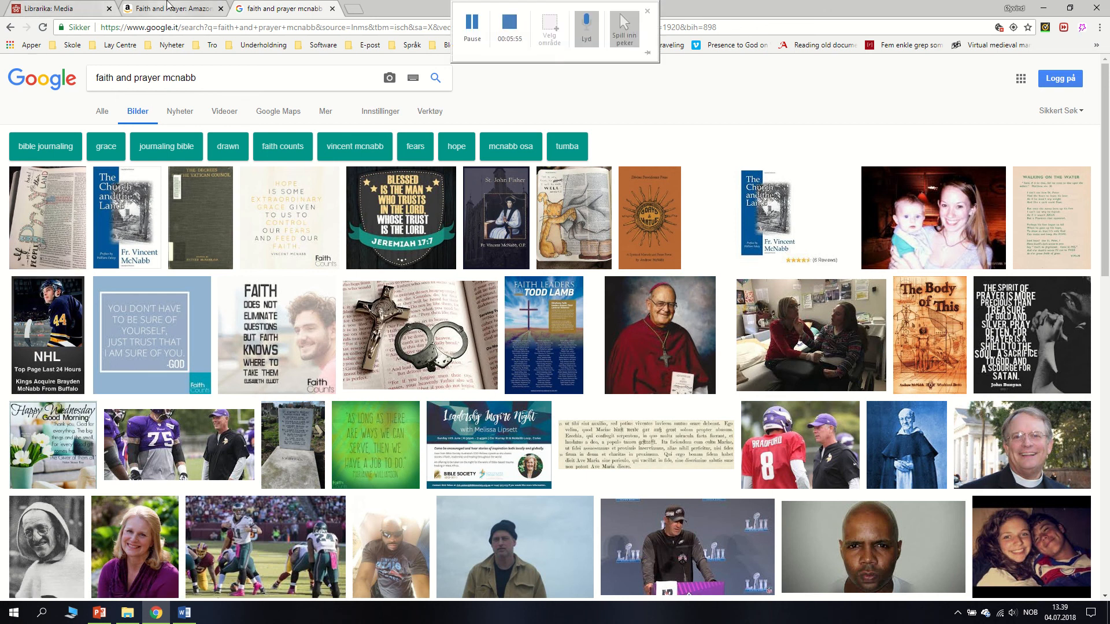
click(168, 9)
click(81, 8)
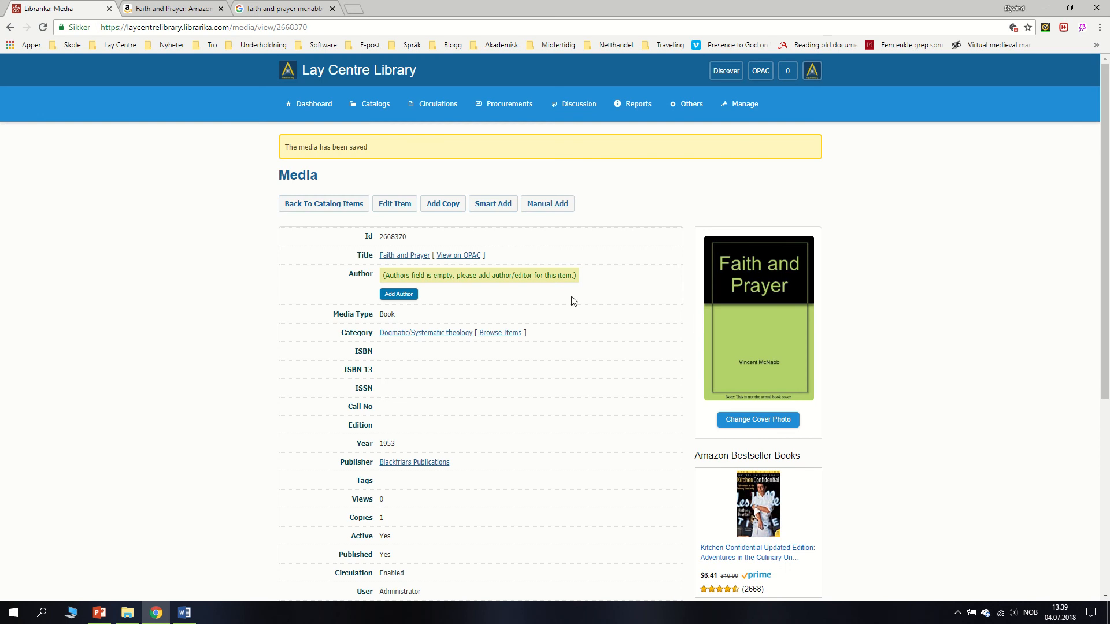
click(408, 293)
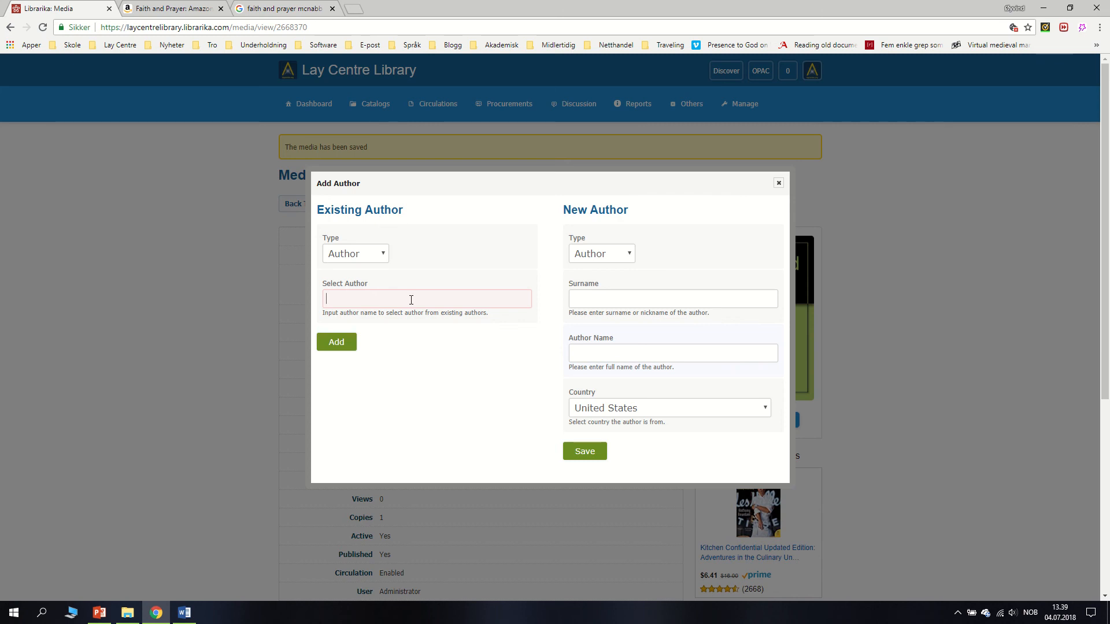
text(mcn)
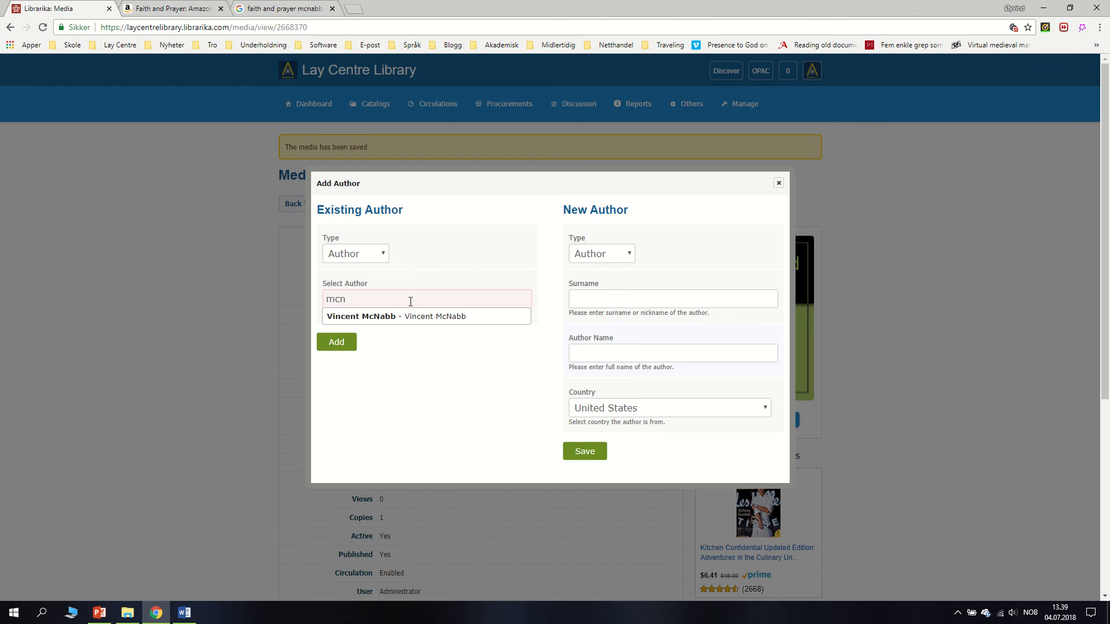
click(410, 316)
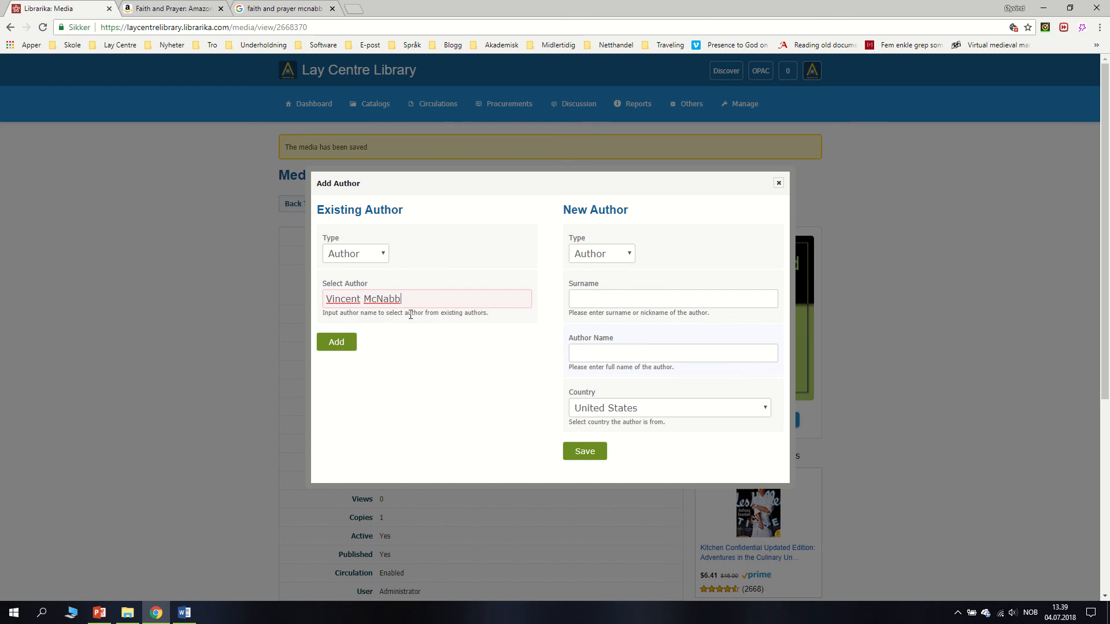
click(374, 254)
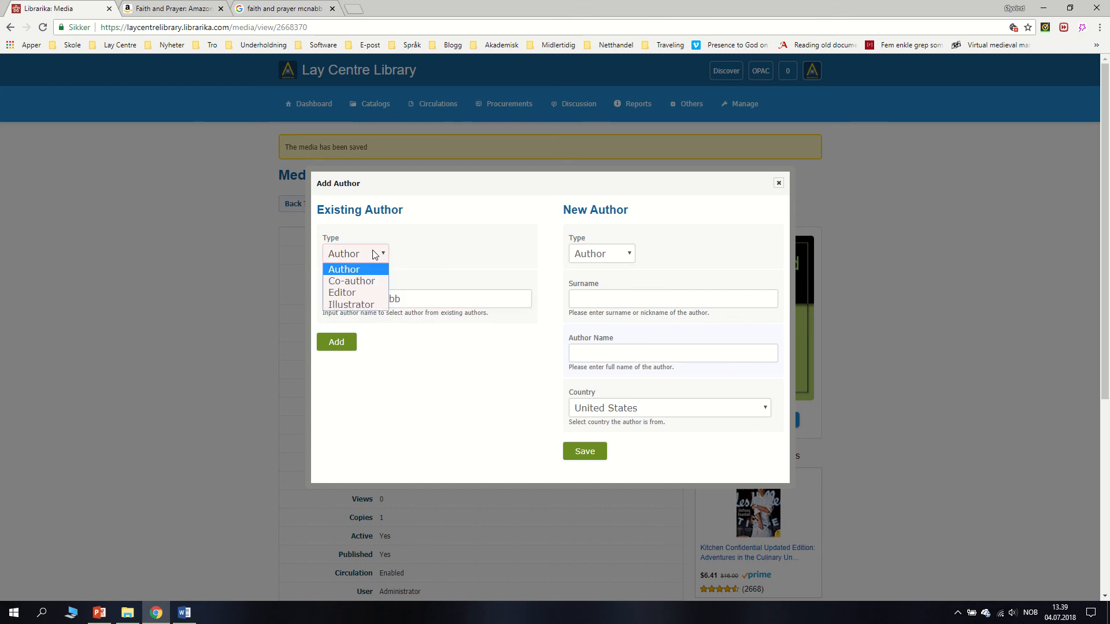
click(375, 255)
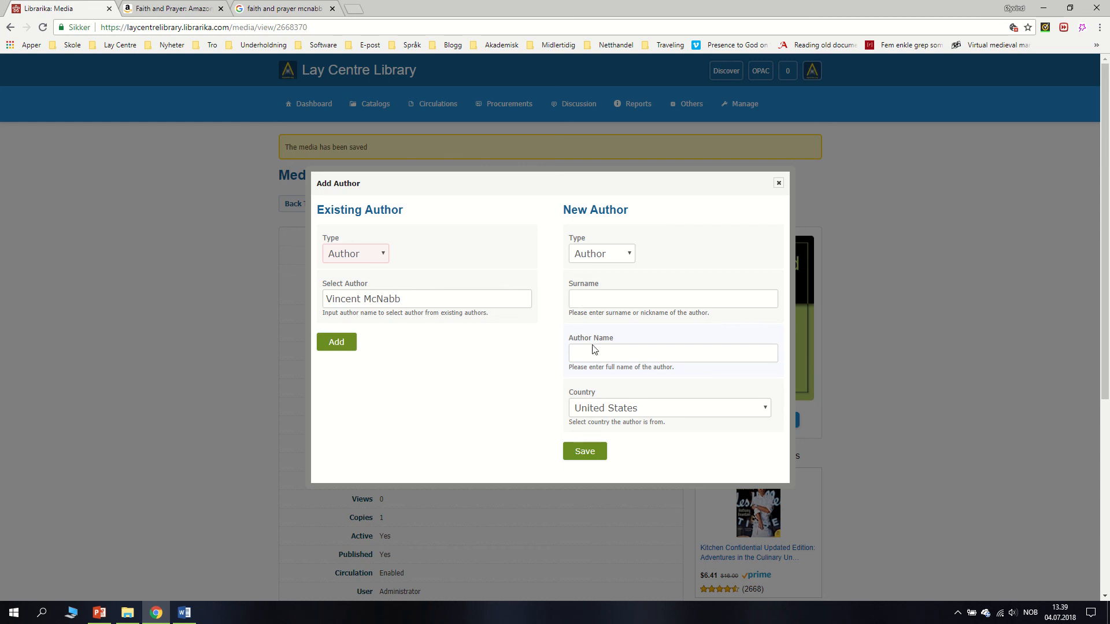
click(337, 342)
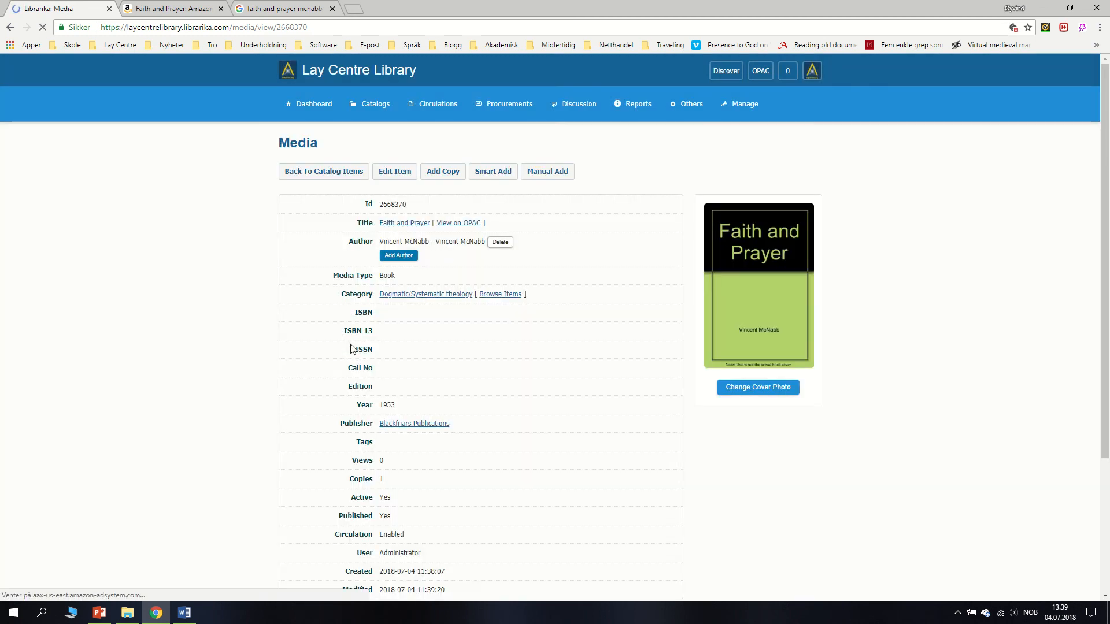
Step: Reopen the "Faith and Prayer" record for editing and set its page count to 215
click(396, 175)
scroll(431, 446, down, 3)
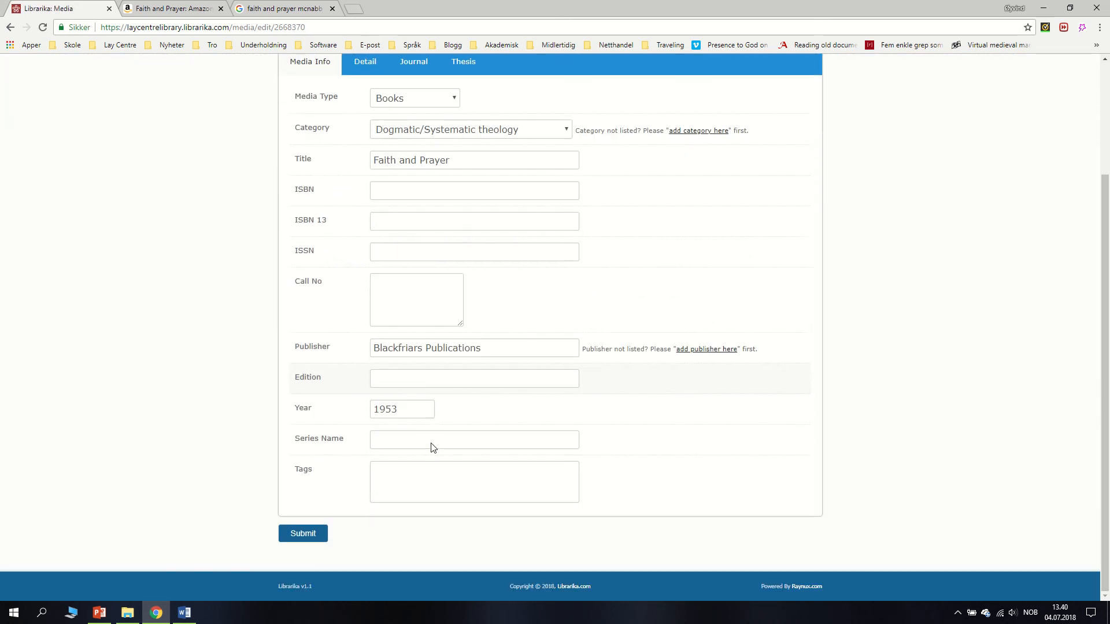
click(427, 479)
scroll(404, 347, up, 3)
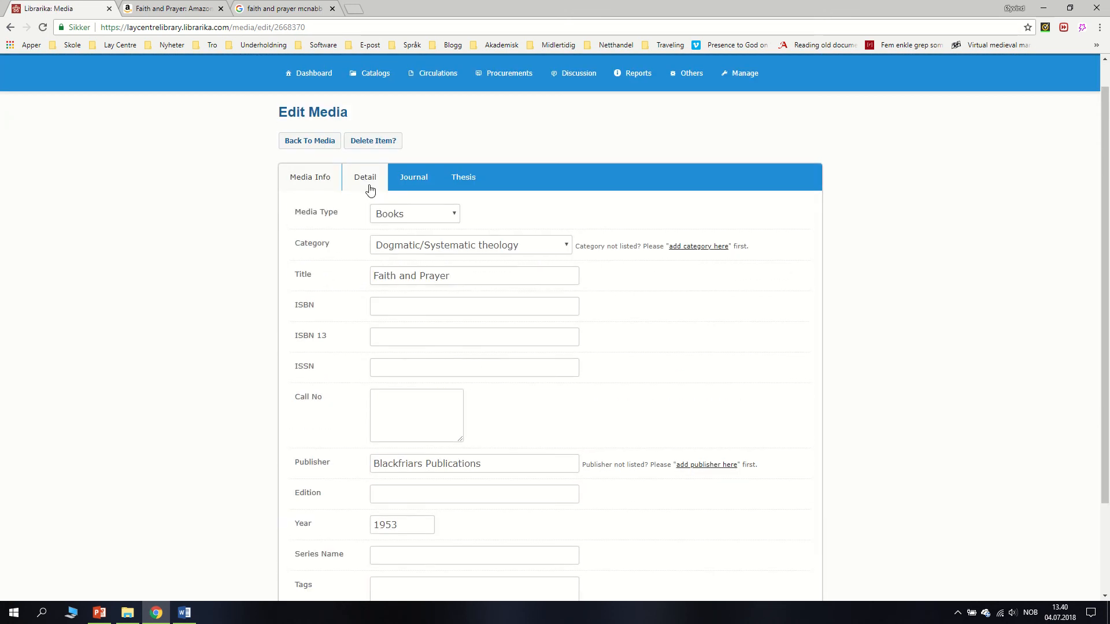
click(365, 177)
click(400, 235)
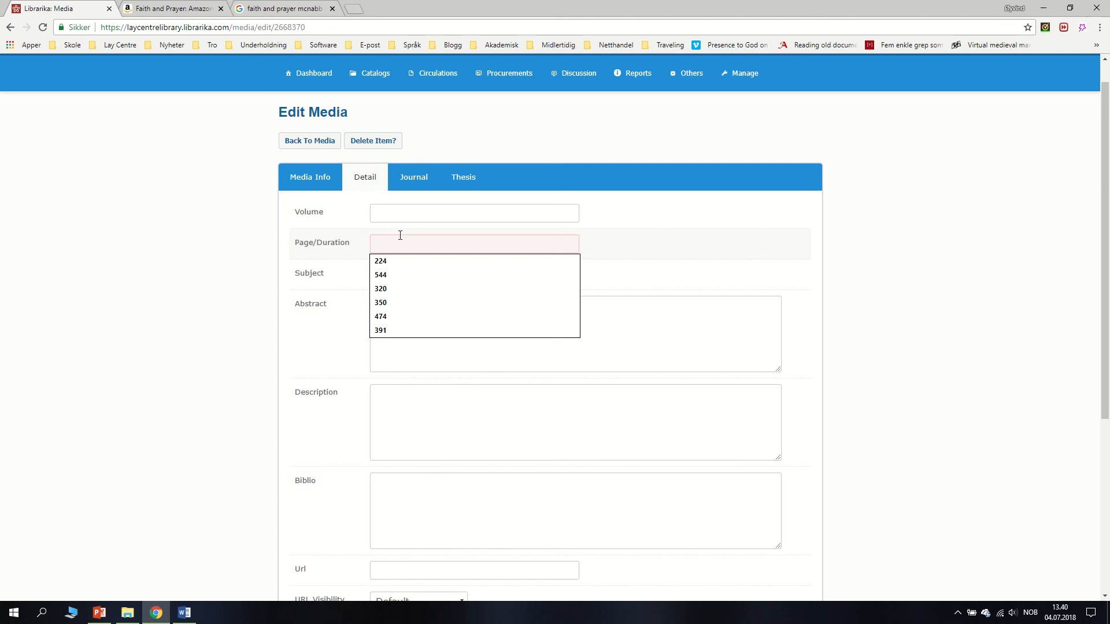
text(215)
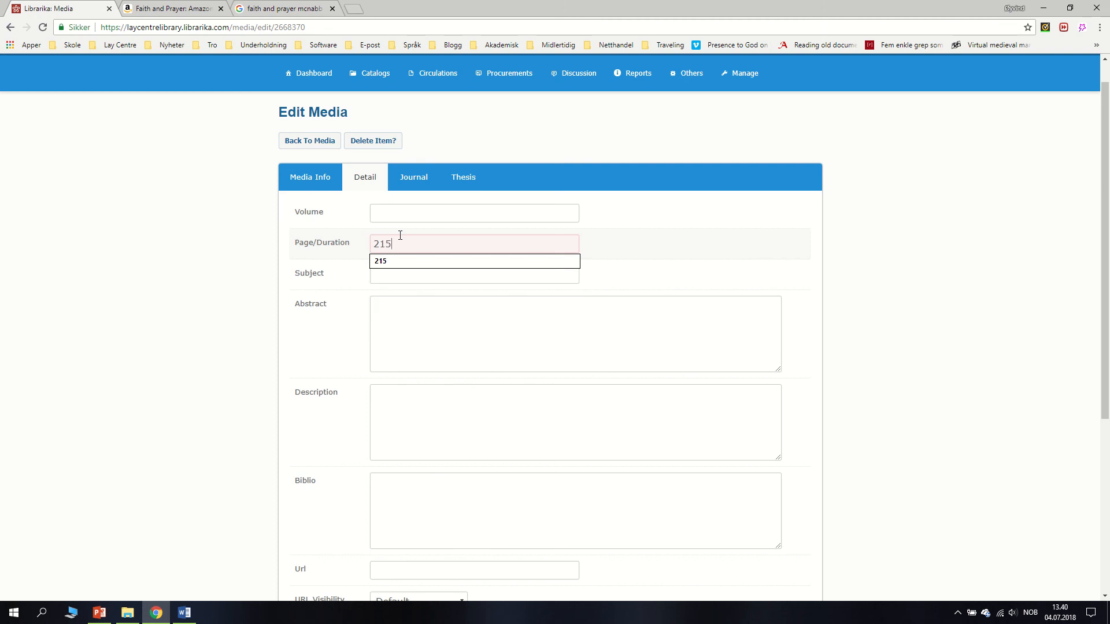
Step: Enter the tags "Domincans, Oxford, England, Apologetics," in the record's media information and save it
click(306, 184)
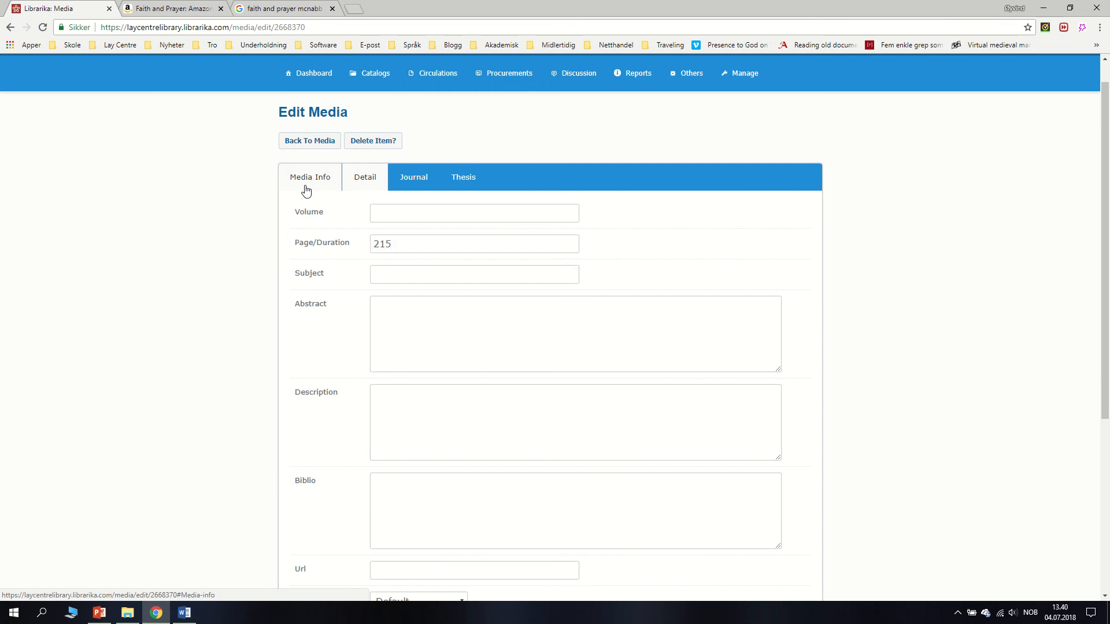
scroll(419, 428, down, 2)
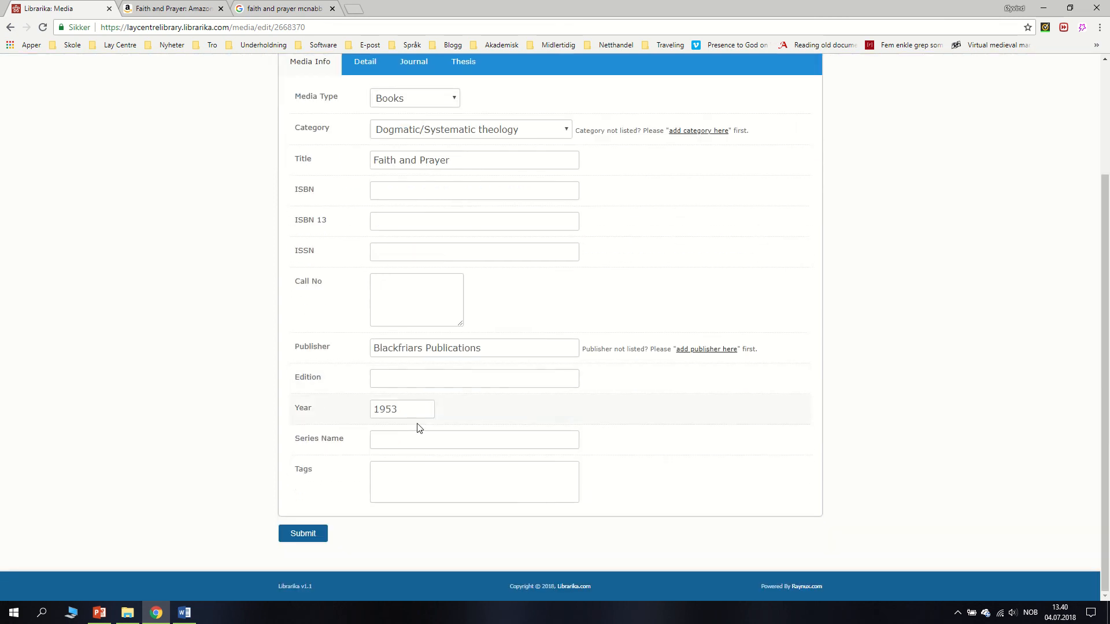
click(417, 490)
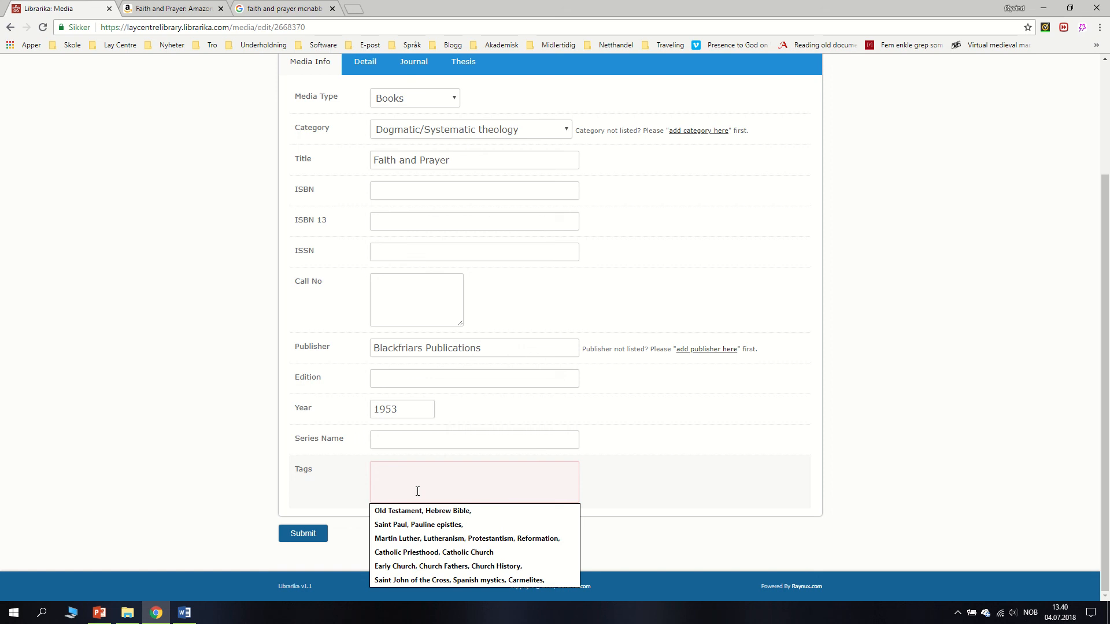
text(D)
key(BackSpace)
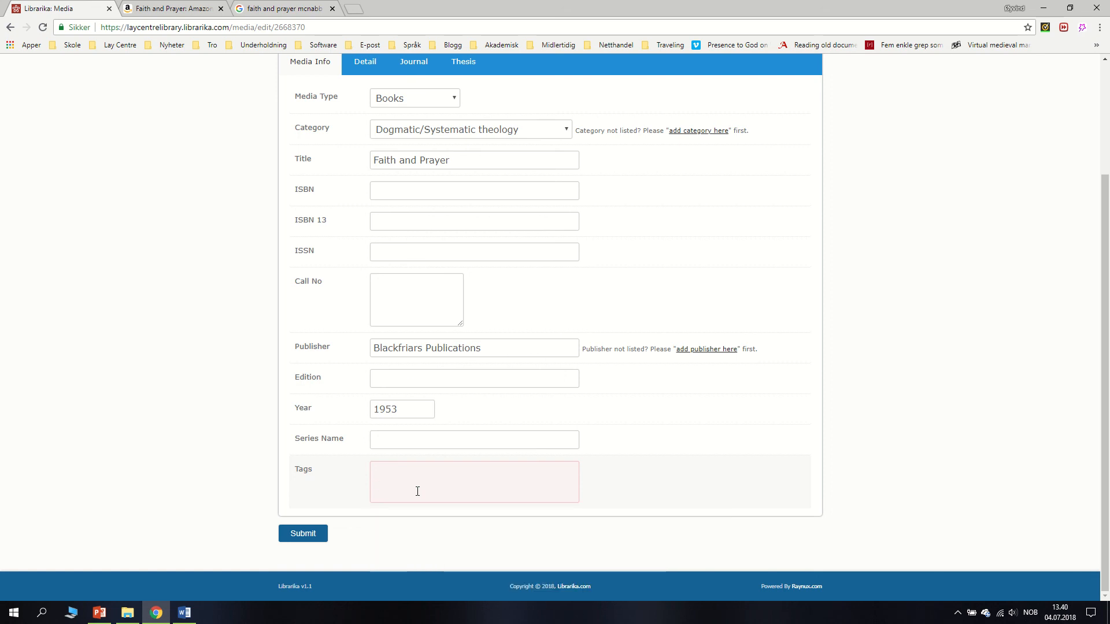
text(Domincans, )
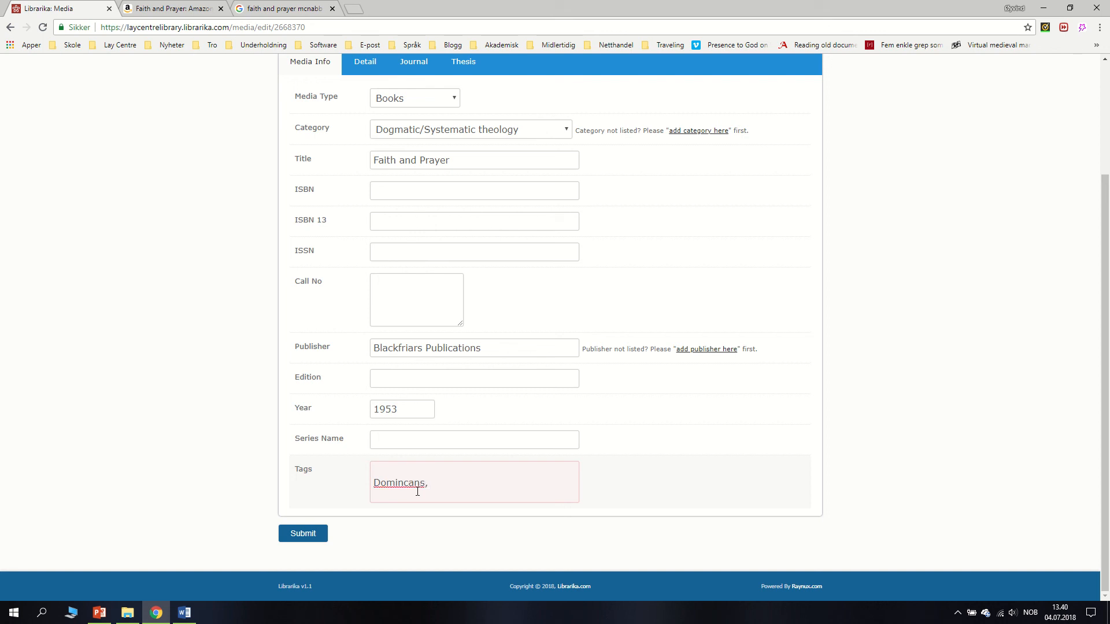
text(Oxford, England,)
text(Apologetics,)
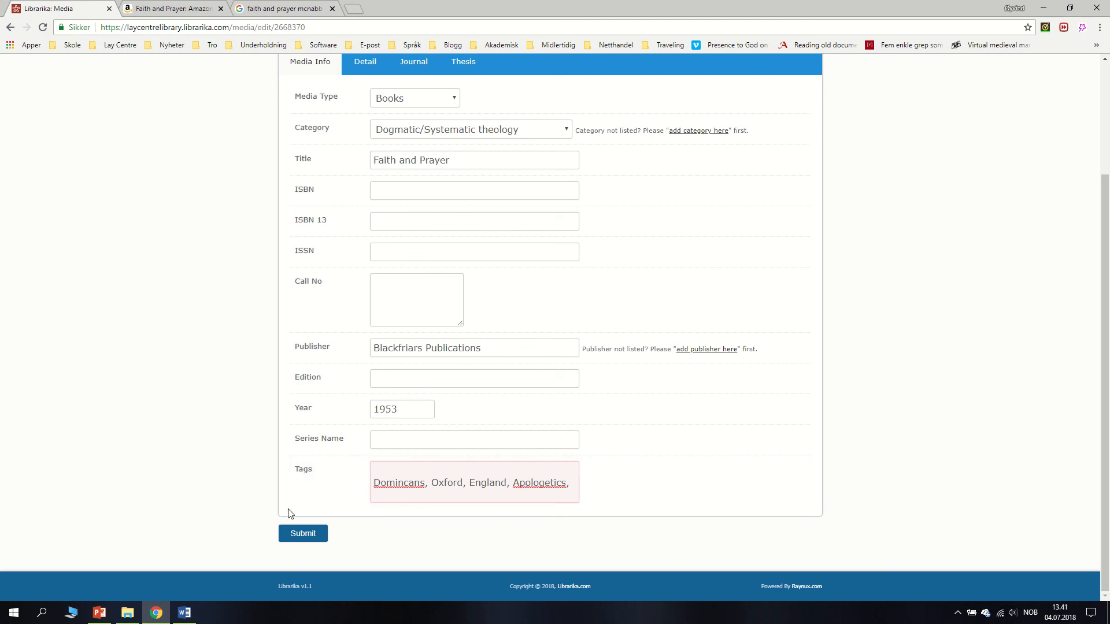
click(296, 534)
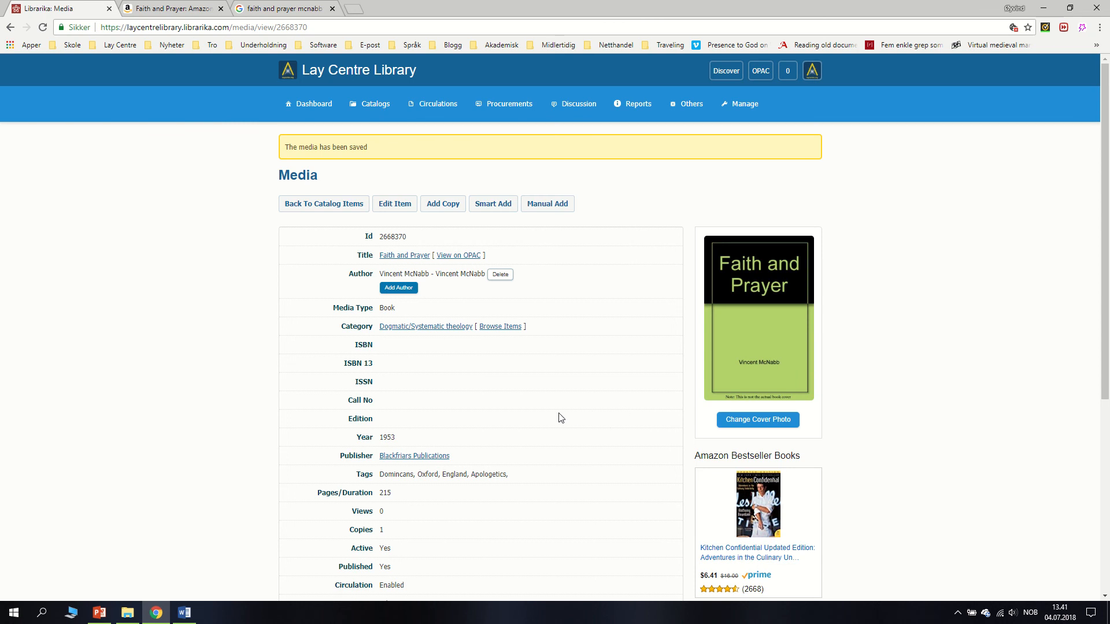
Step: Edit the existing copy of "Faith and Prayer" and set its binding to Hardcover
scroll(540, 414, down, 3)
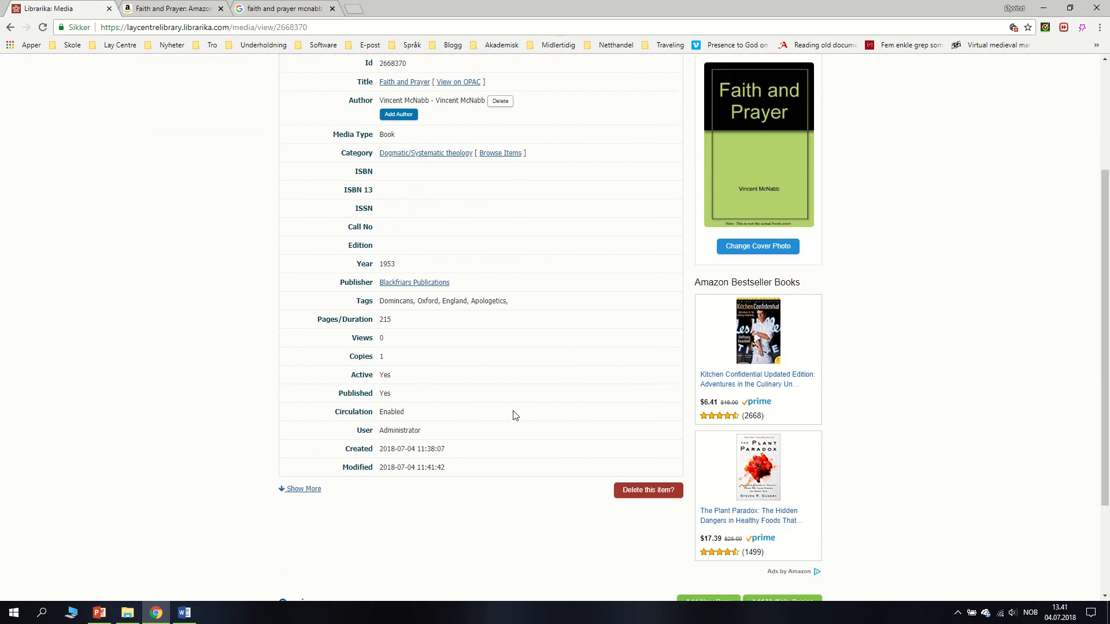
scroll(514, 415, up, 2)
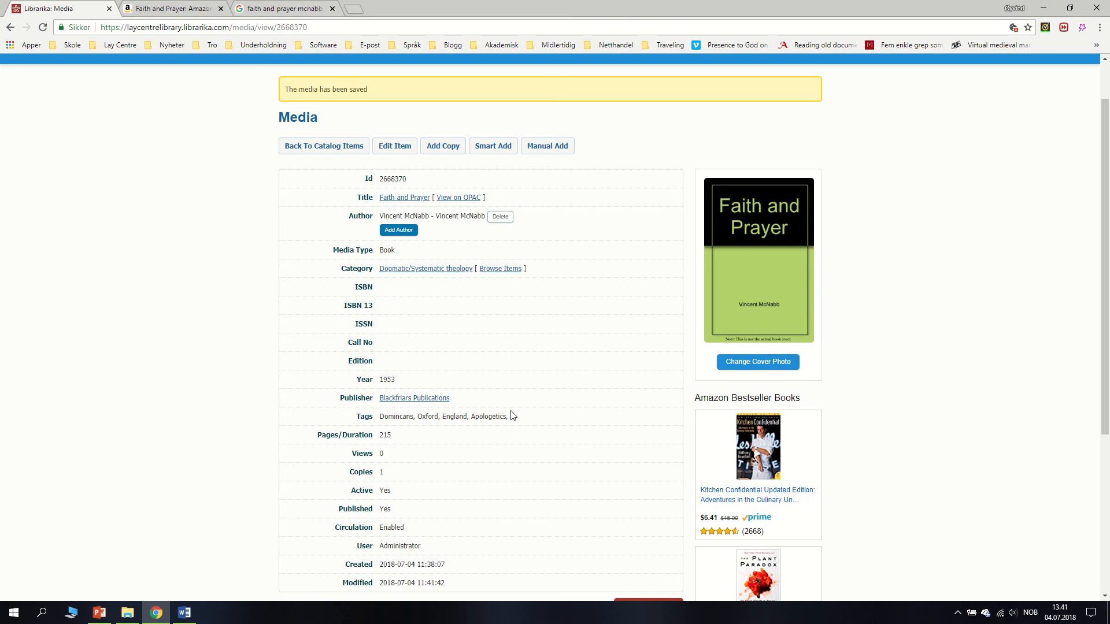
scroll(512, 415, down, 4)
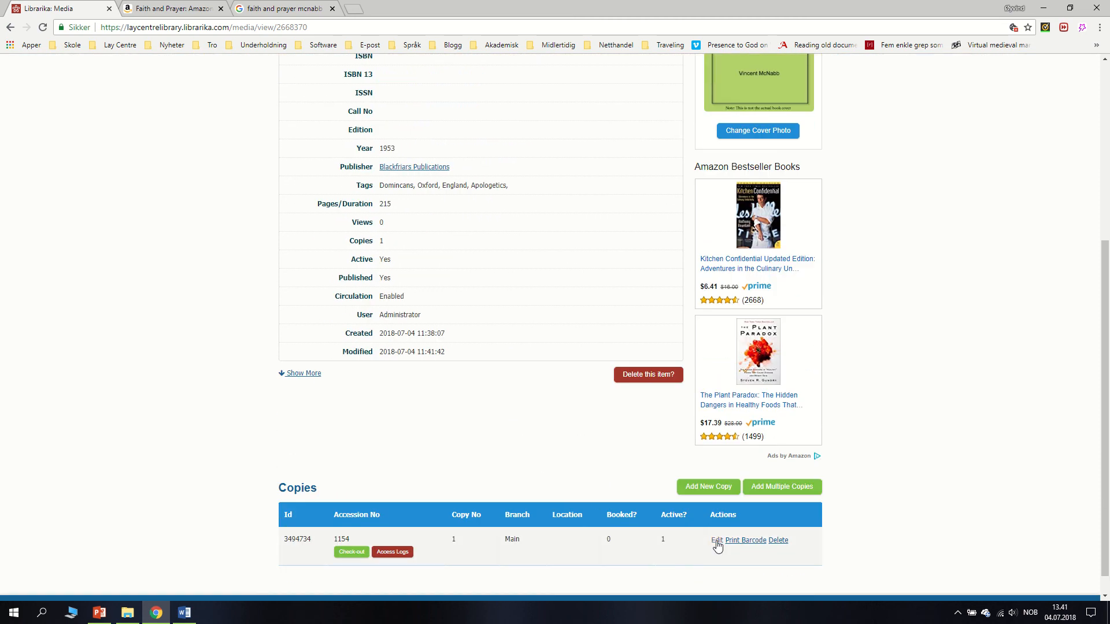
click(716, 540)
click(704, 337)
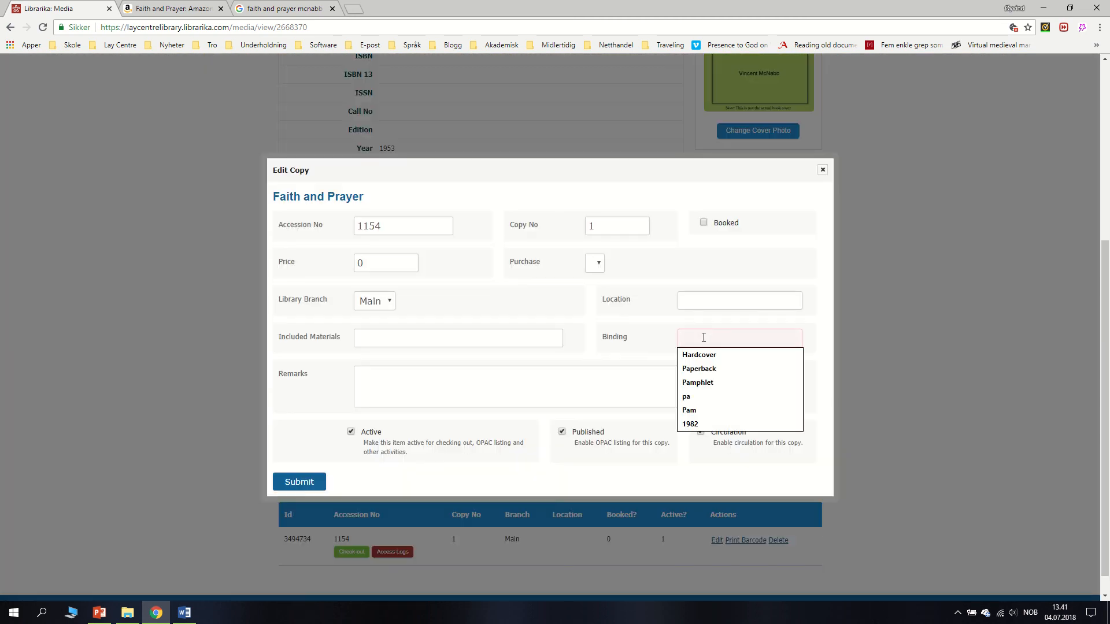
text(Hardcover)
key(Down)
key(Return)
Step: Set the copy's location to 340/MCN/1953
click(713, 302)
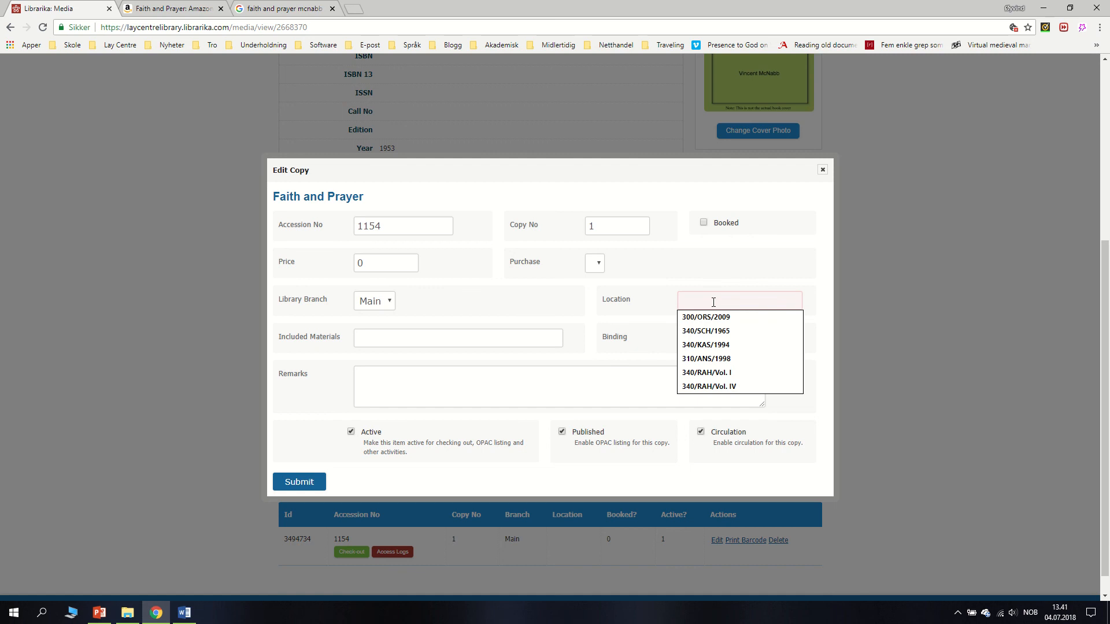
text(340/)
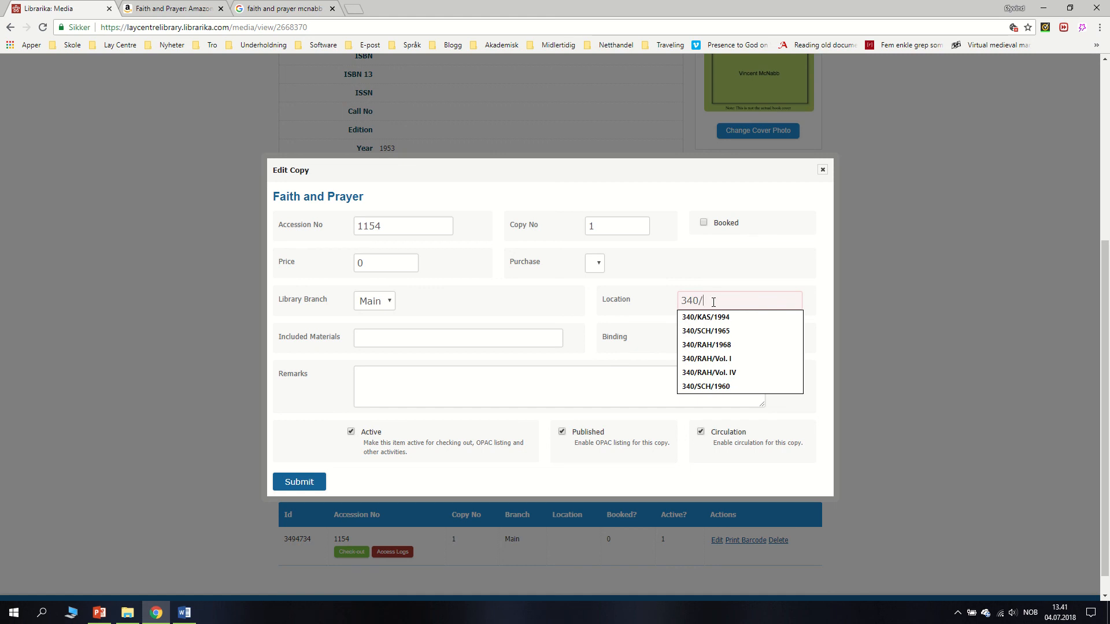
text(M)
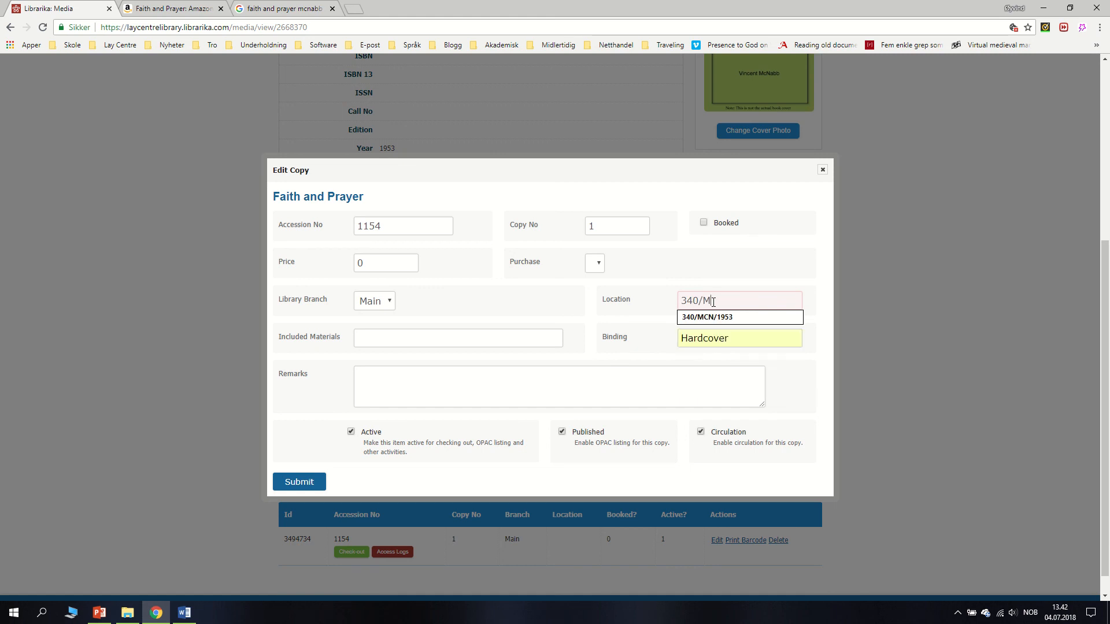
text(C)
key(Down)
key(Return)
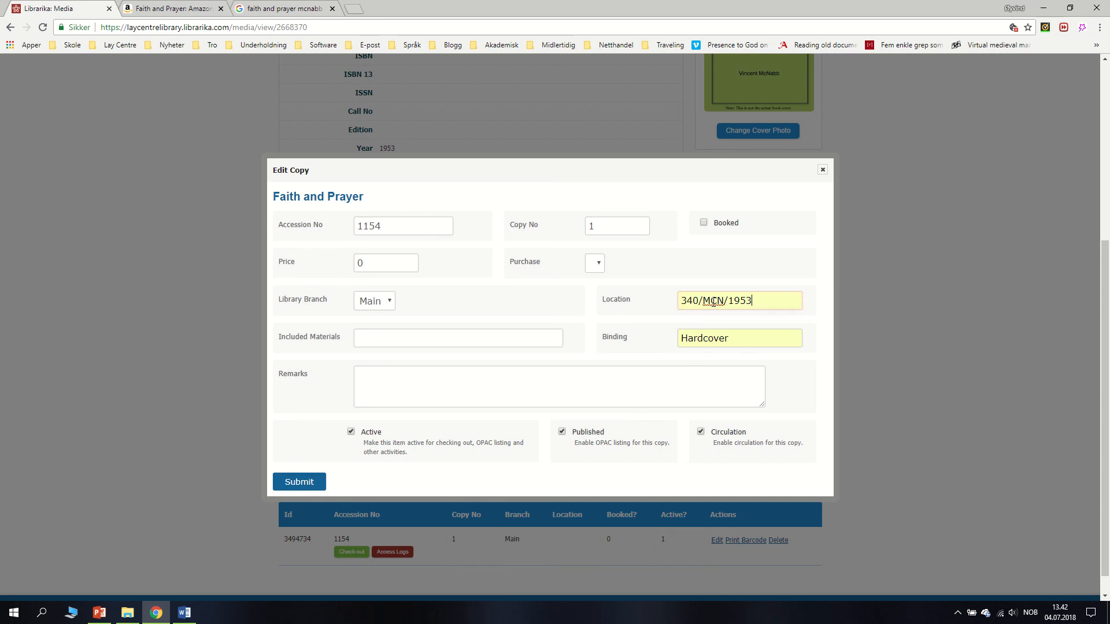
Step: Save the copy's changes and send its barcode to the print queue
click(290, 487)
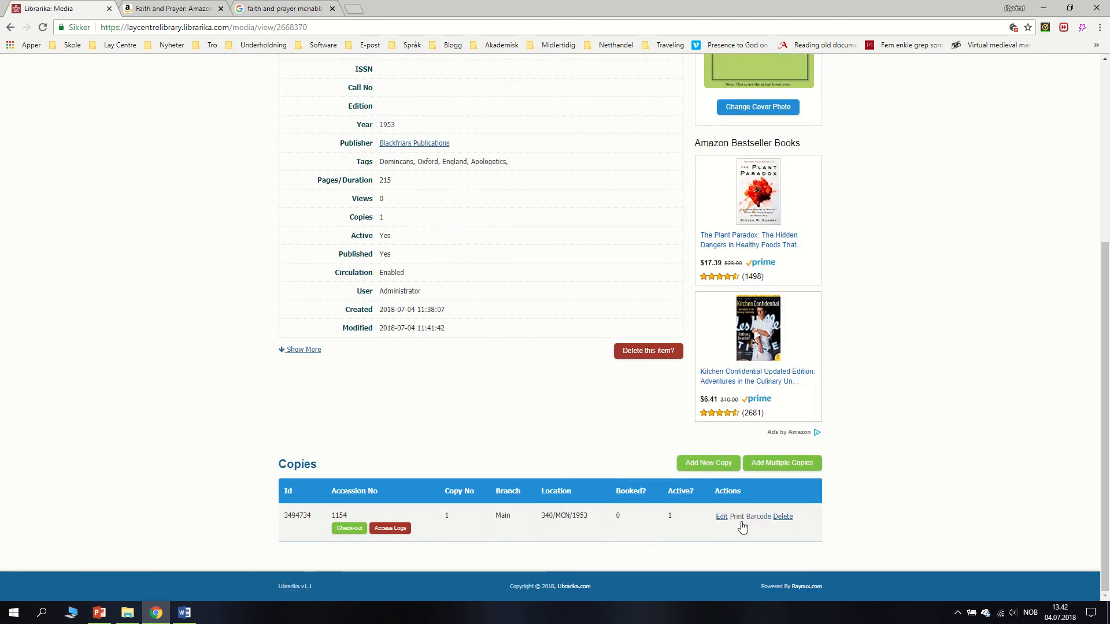
click(741, 520)
click(488, 378)
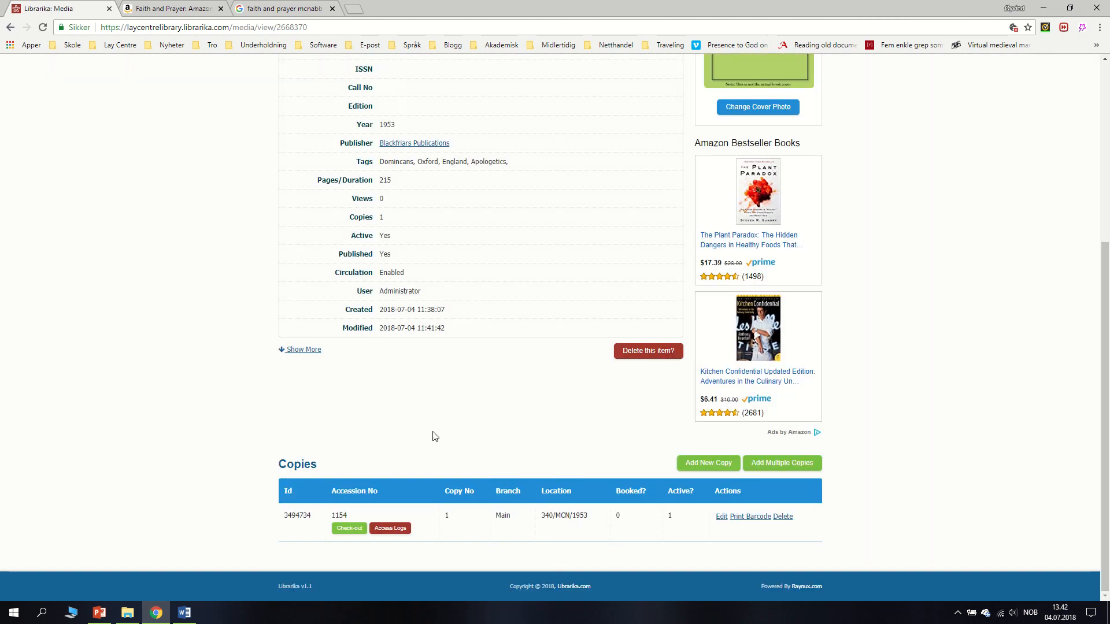
Step: Switch to the Word label sheet and fill the first empty label with 340, MCN and 1953 on separate lines
click(184, 612)
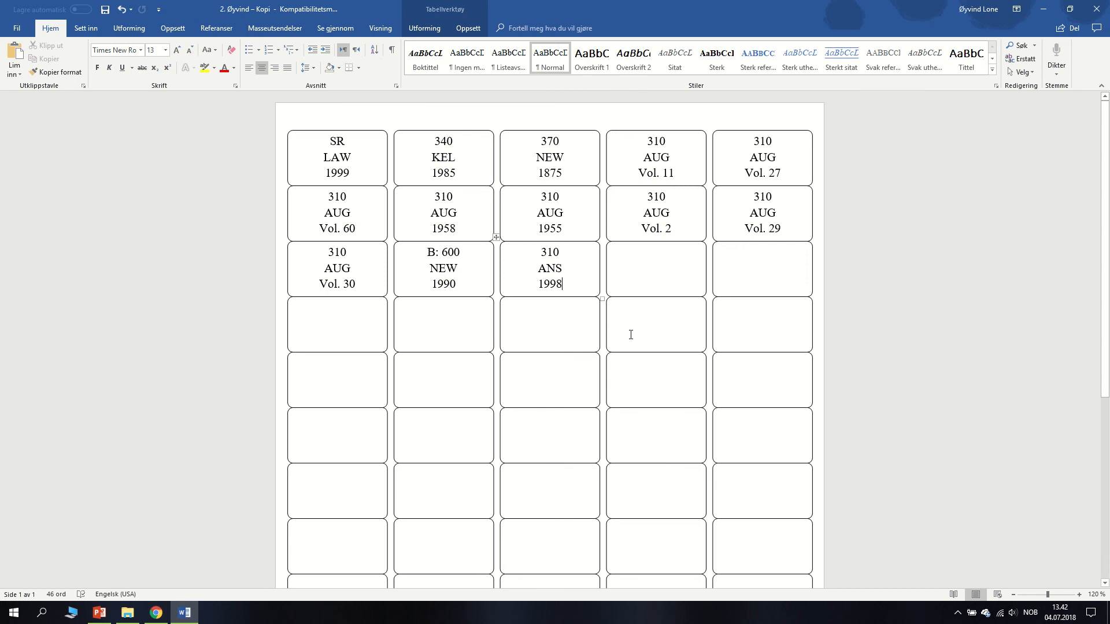
click(650, 258)
text(340)
key(Return)
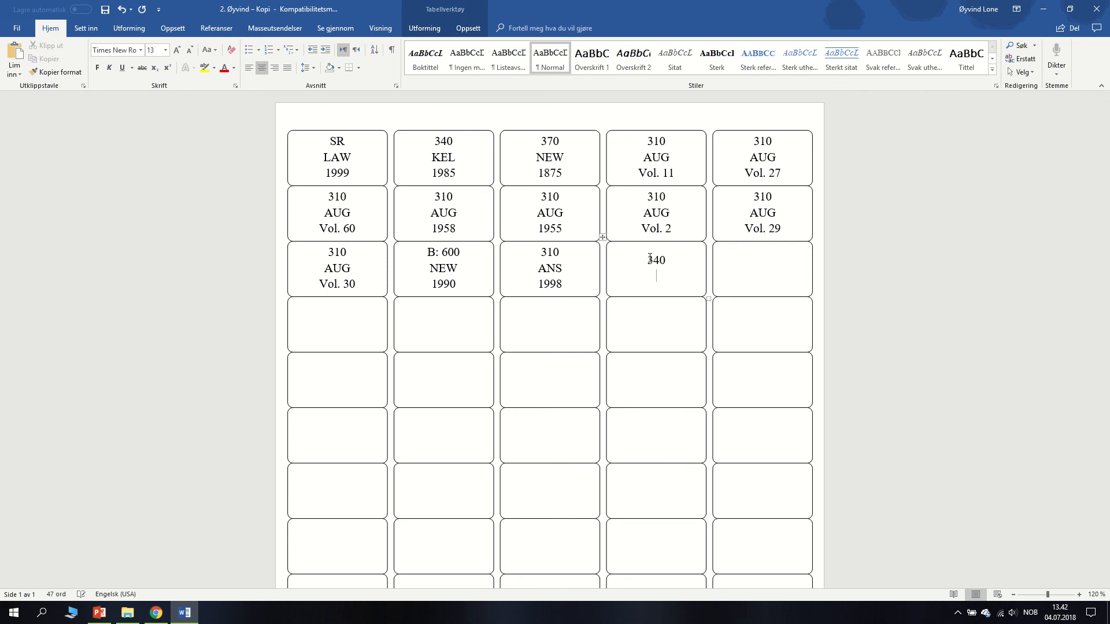
text(MCN)
key(Return)
text(1953)
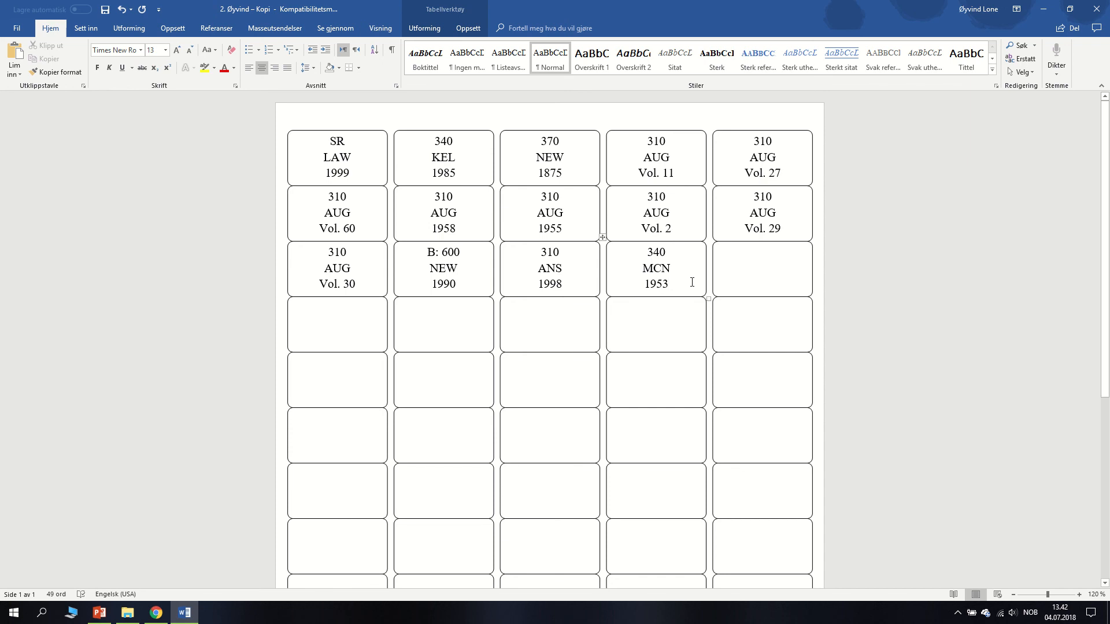
Step: Copy the 340 MCN 1953 label text into the adjacent empty label in the same row
drag(669, 284, 645, 253)
key(ctrl+c)
click(753, 267)
key(ctrl+v)
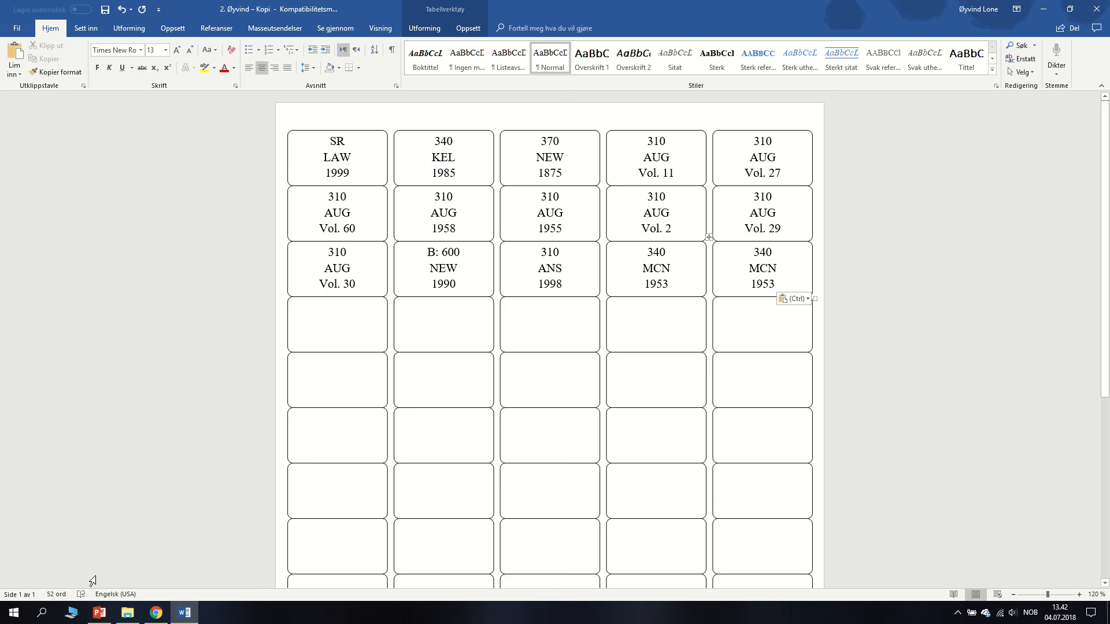
Step: Switch back to Librarika in Chrome and open the Generate Barcodes form for the queued barcode labels
click(155, 612)
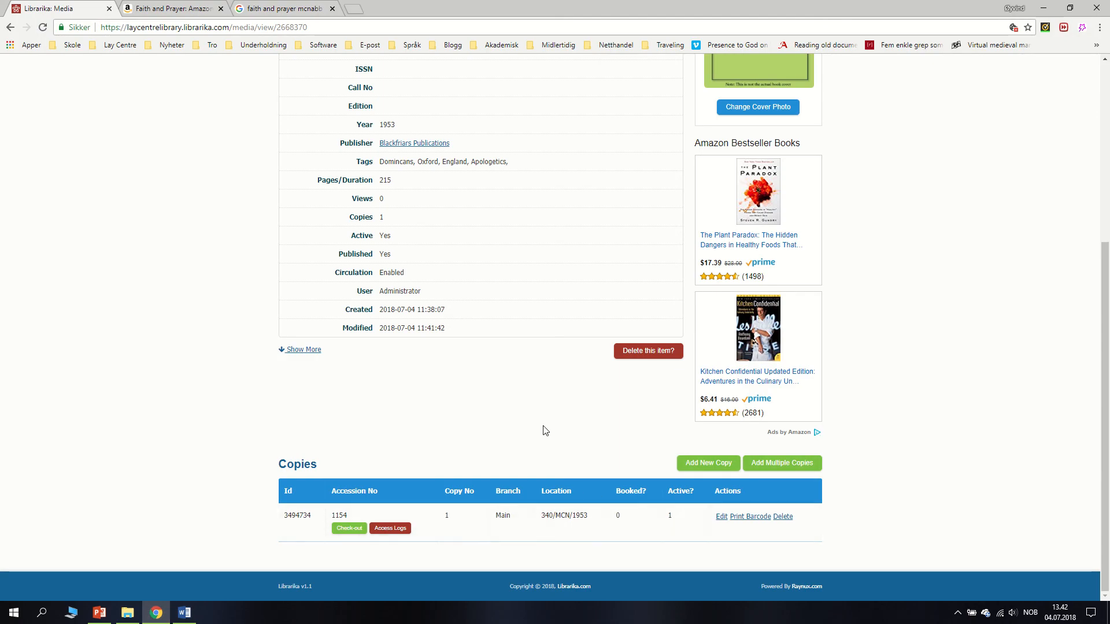
scroll(540, 425, up, 5)
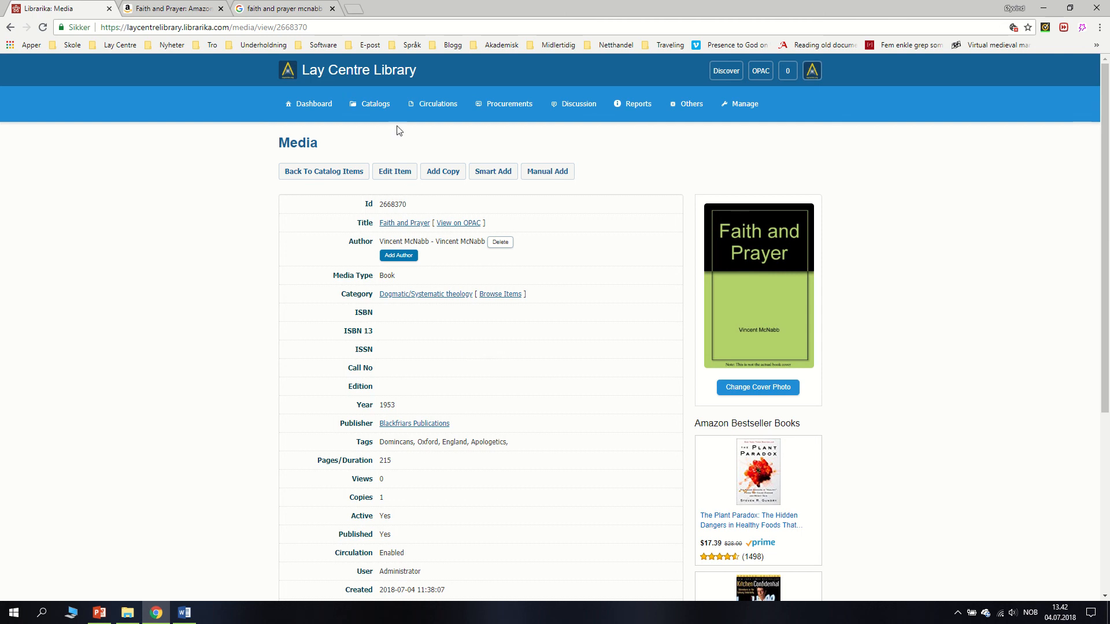
click(379, 113)
click(437, 104)
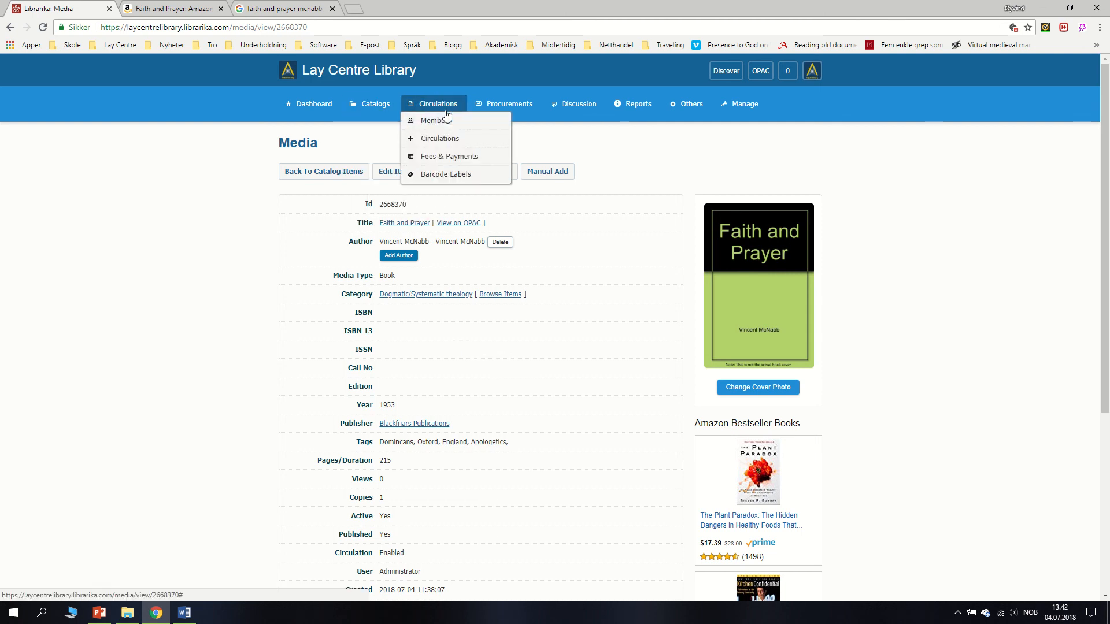
click(458, 179)
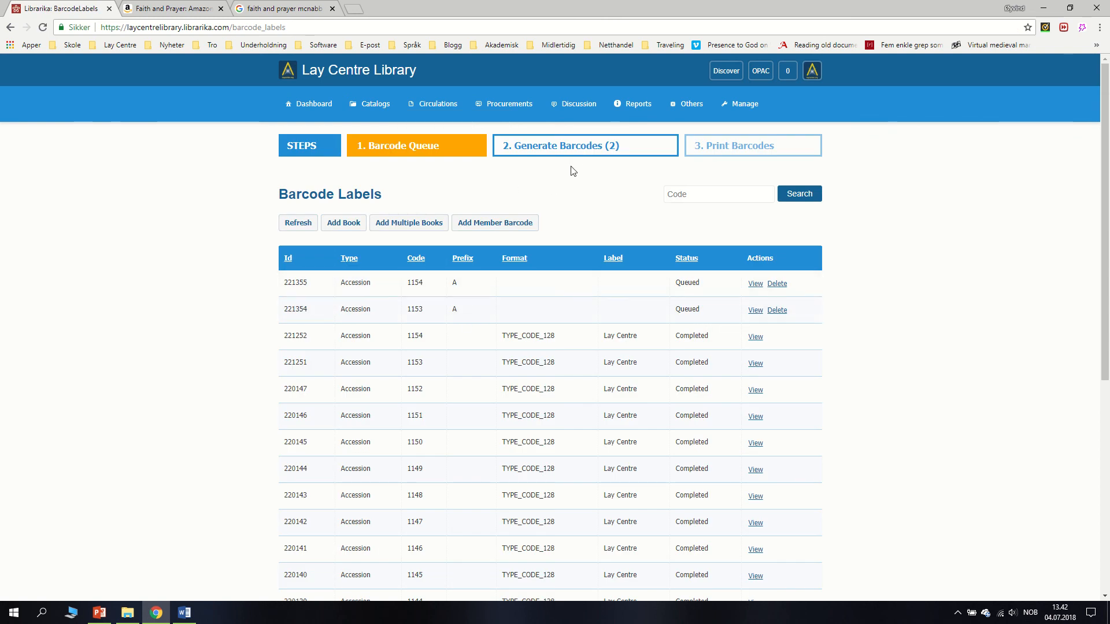
click(575, 152)
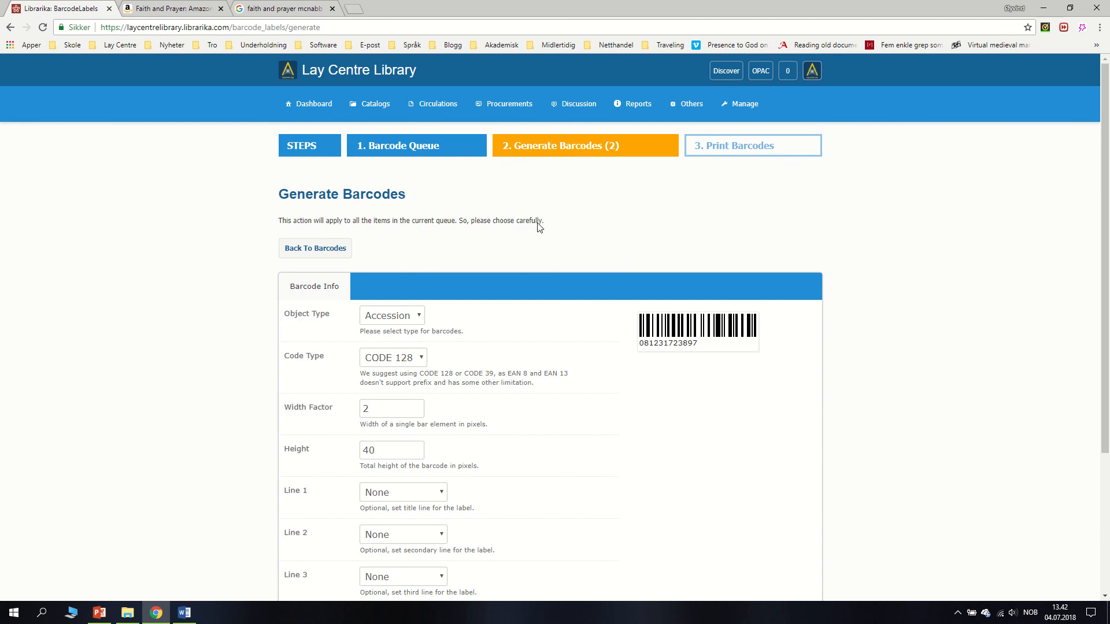
scroll(436, 393, down, 2)
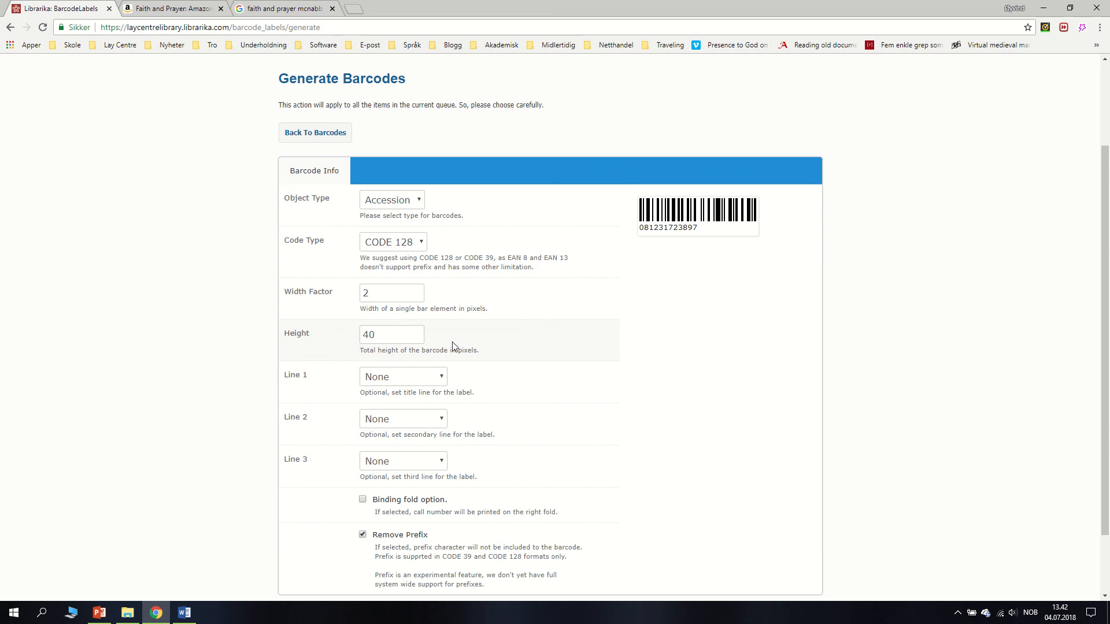
Step: Set Line 1 of the barcode labels to the custom text "Lay Centre"
click(437, 382)
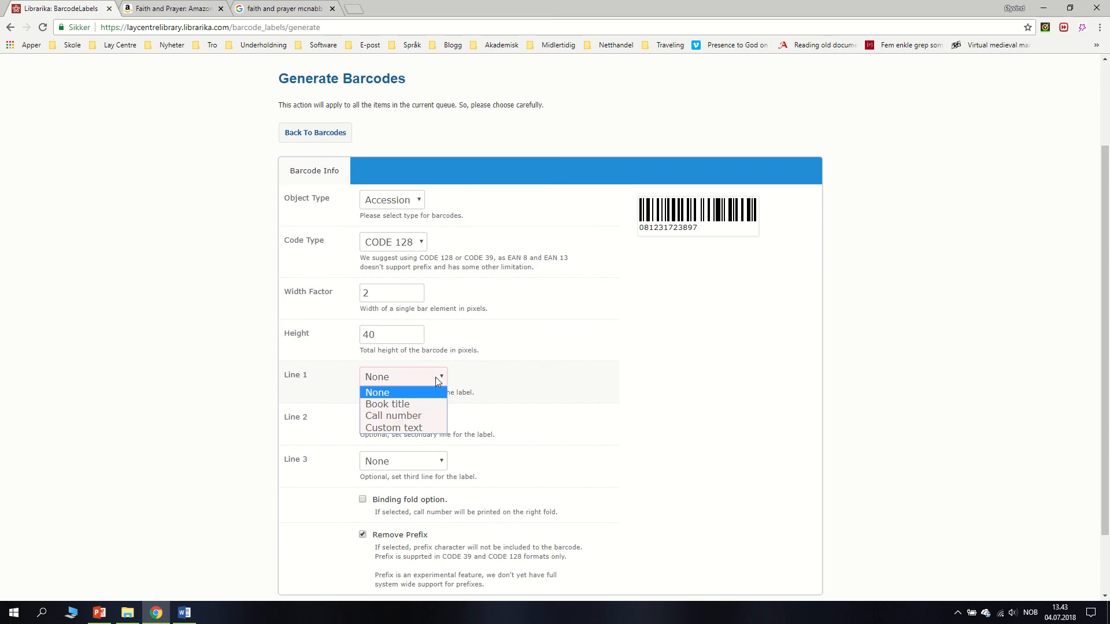
click(428, 427)
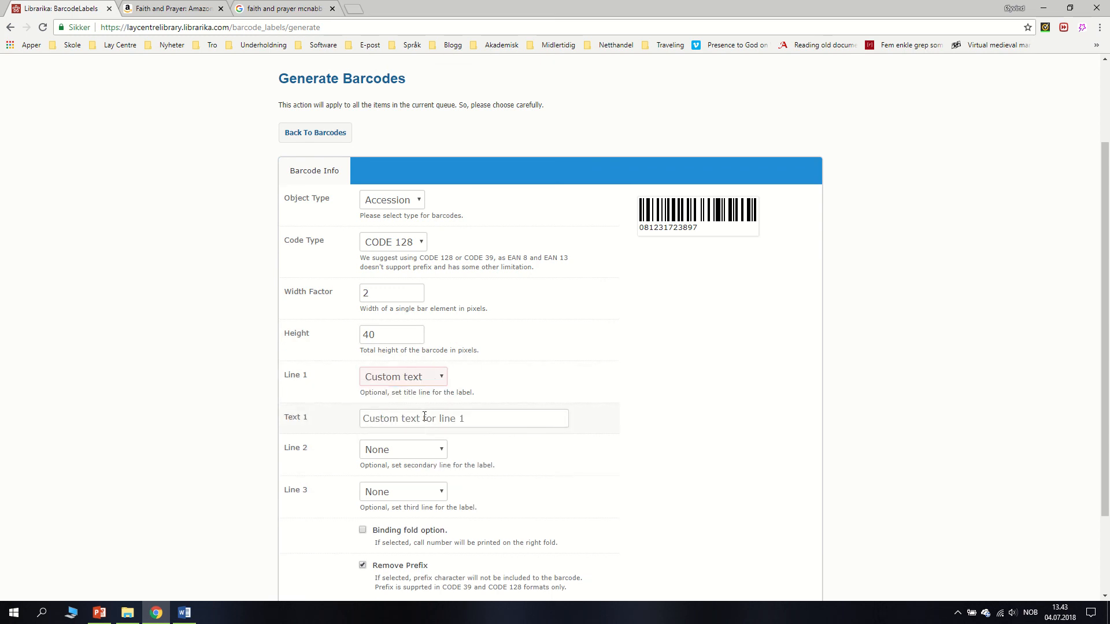
click(424, 416)
click(426, 435)
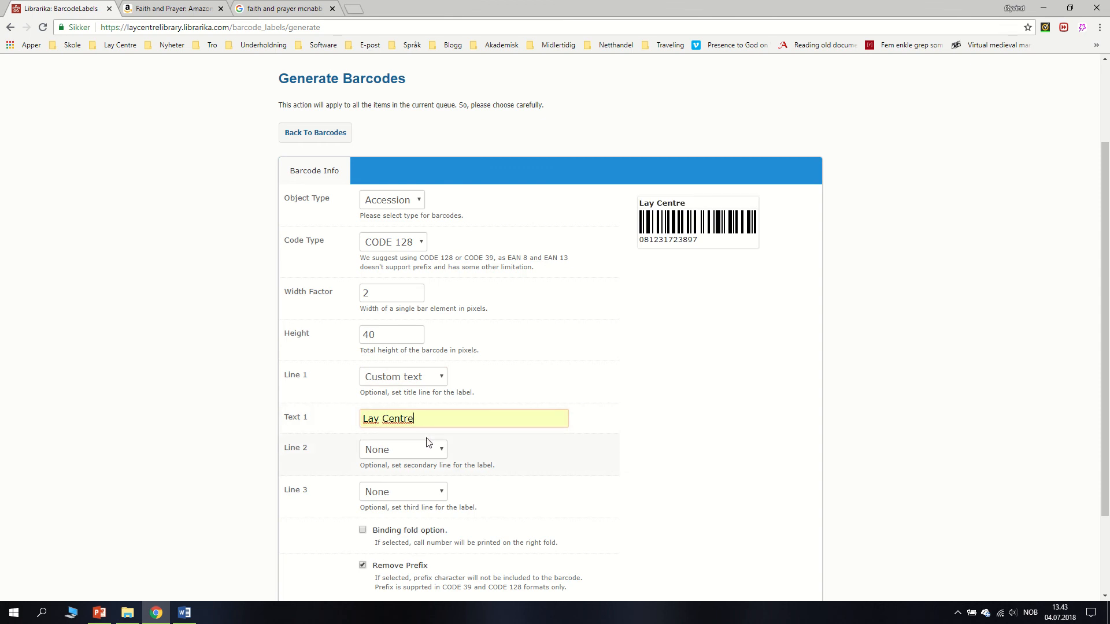
Step: Set Line 2 to Book title, generate the queued barcodes and look over the print sheet
click(425, 450)
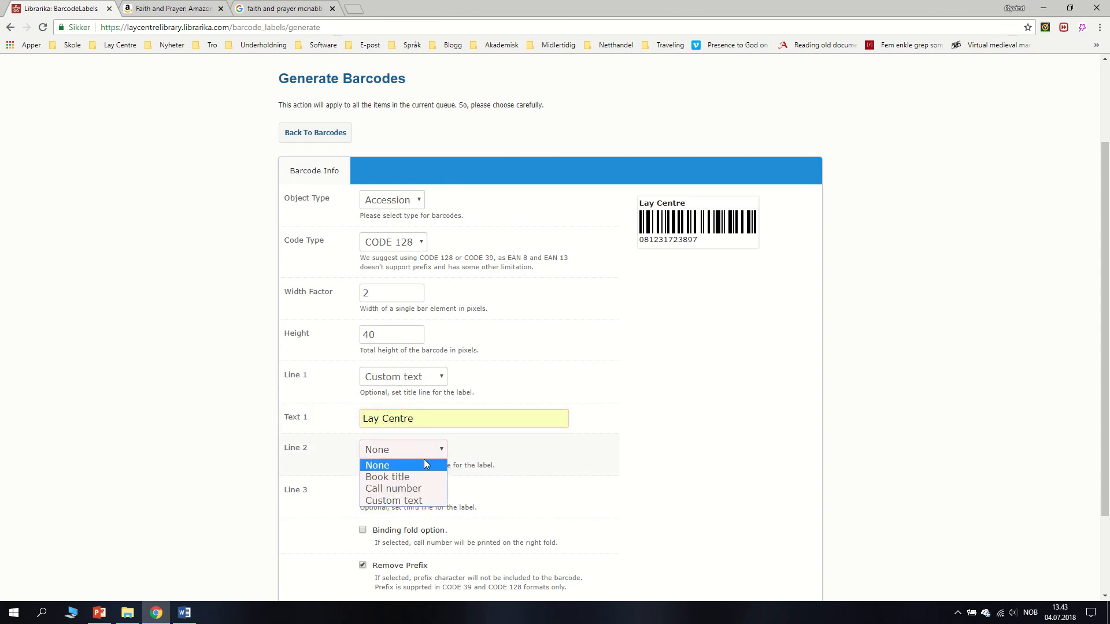
click(424, 476)
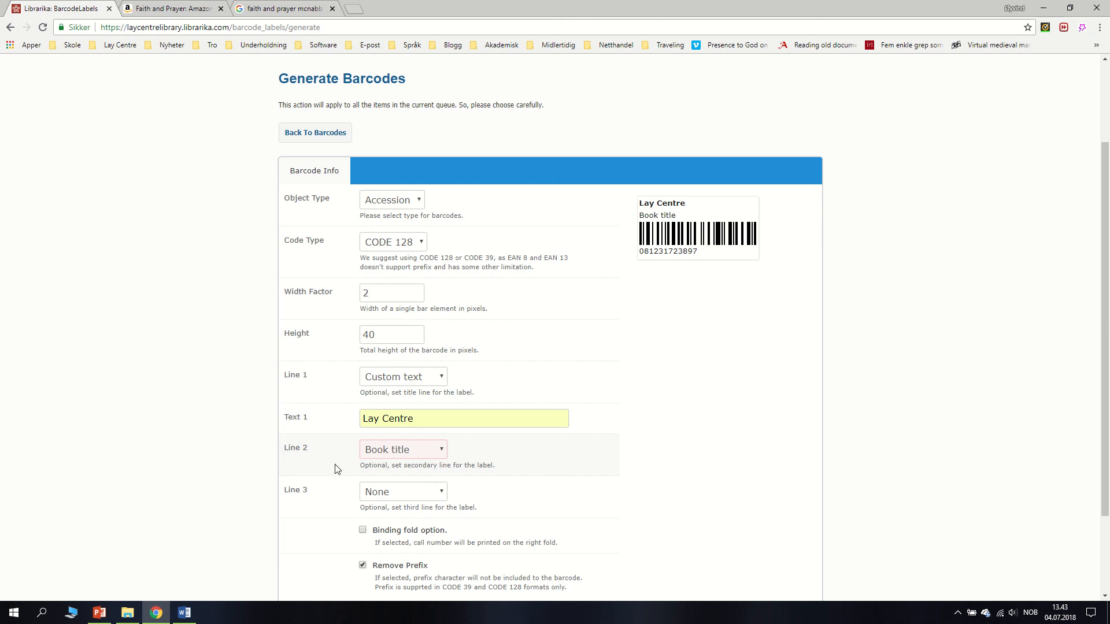
scroll(424, 459, down, 2)
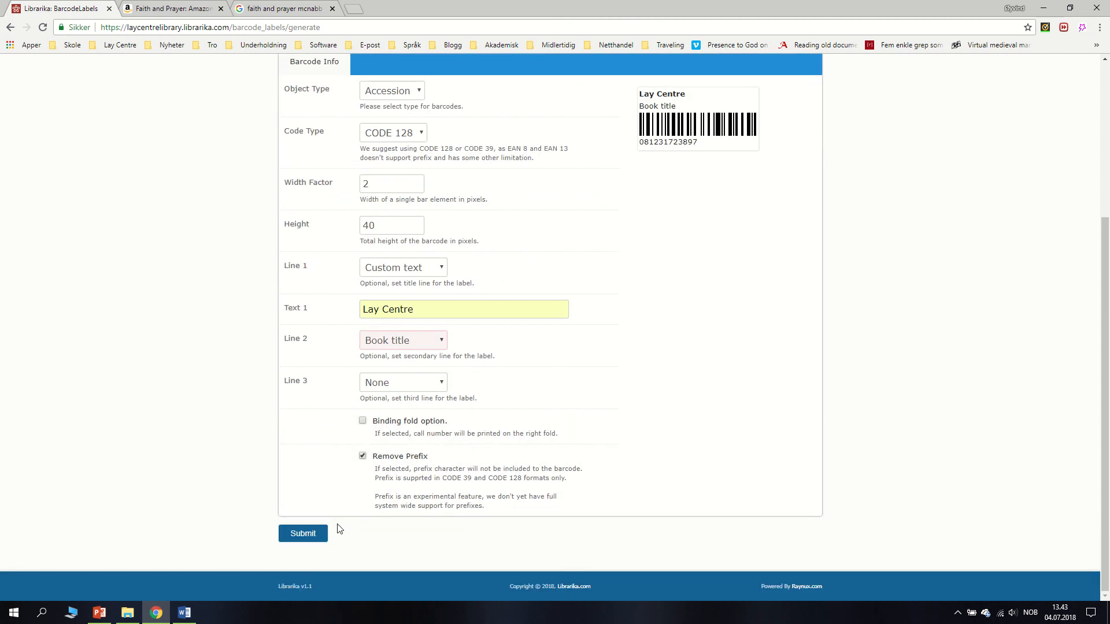
click(324, 530)
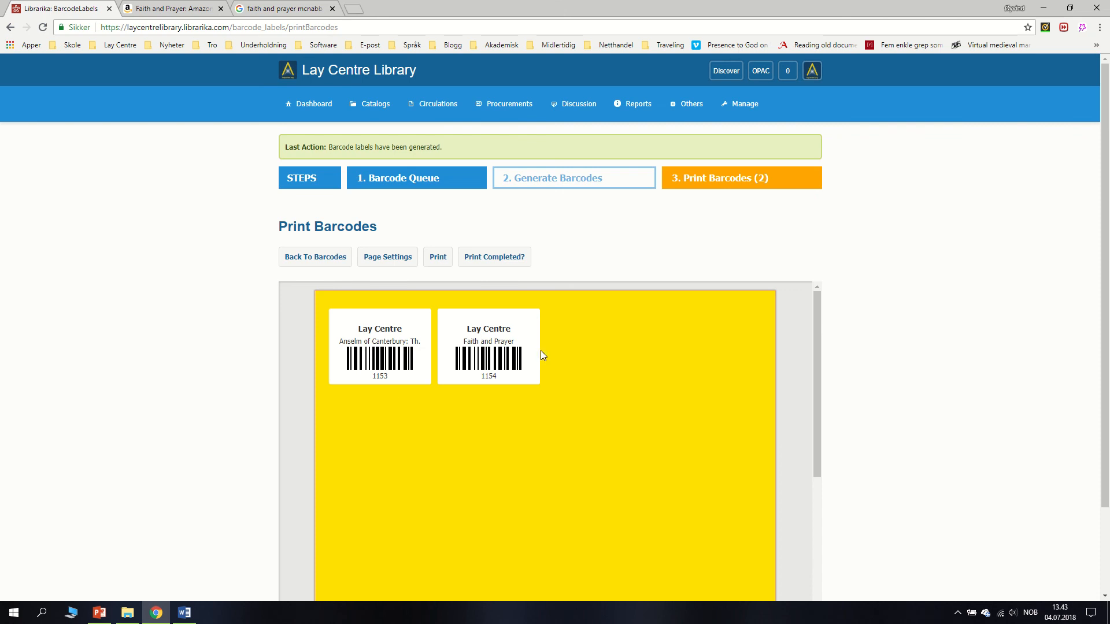
scroll(670, 497, down, 5)
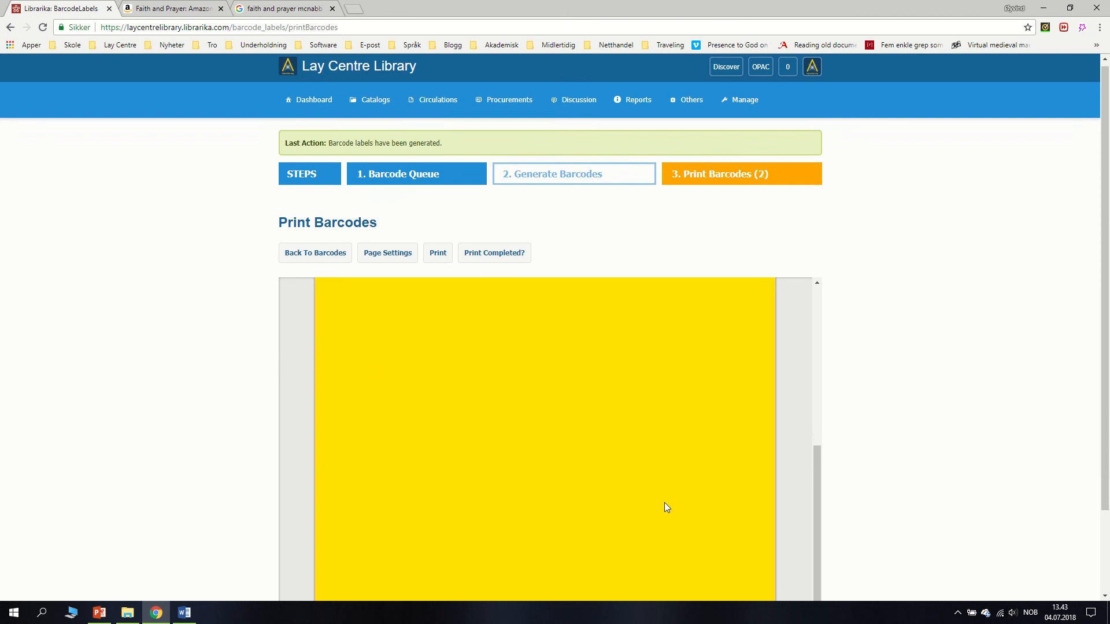
scroll(658, 509, up, 5)
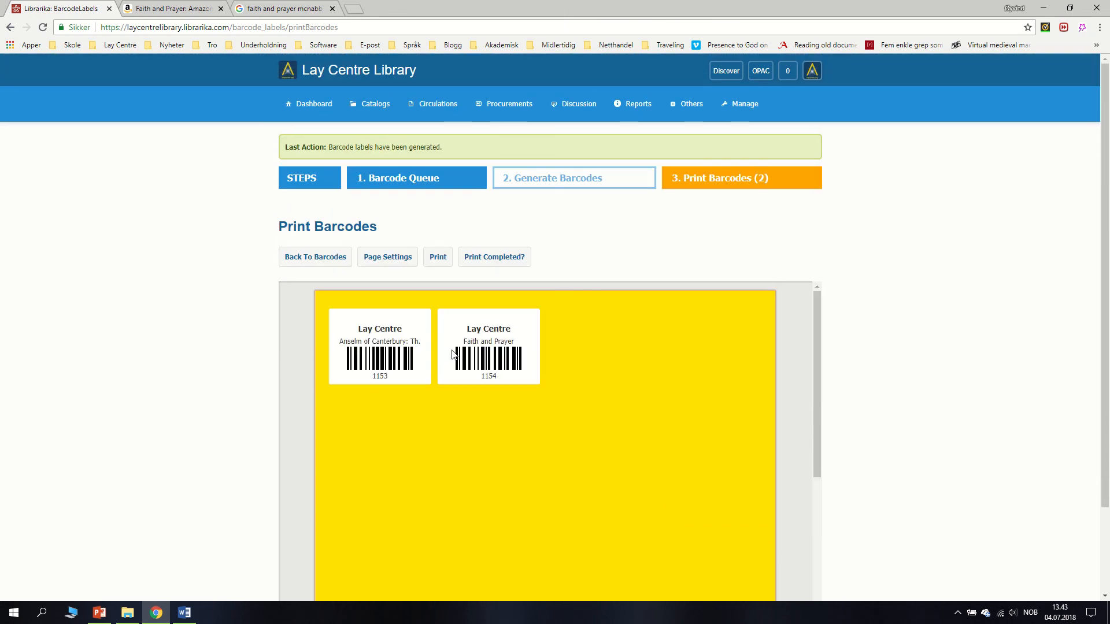
Step: Open the library dashboard and review its New Arrivals list
click(328, 117)
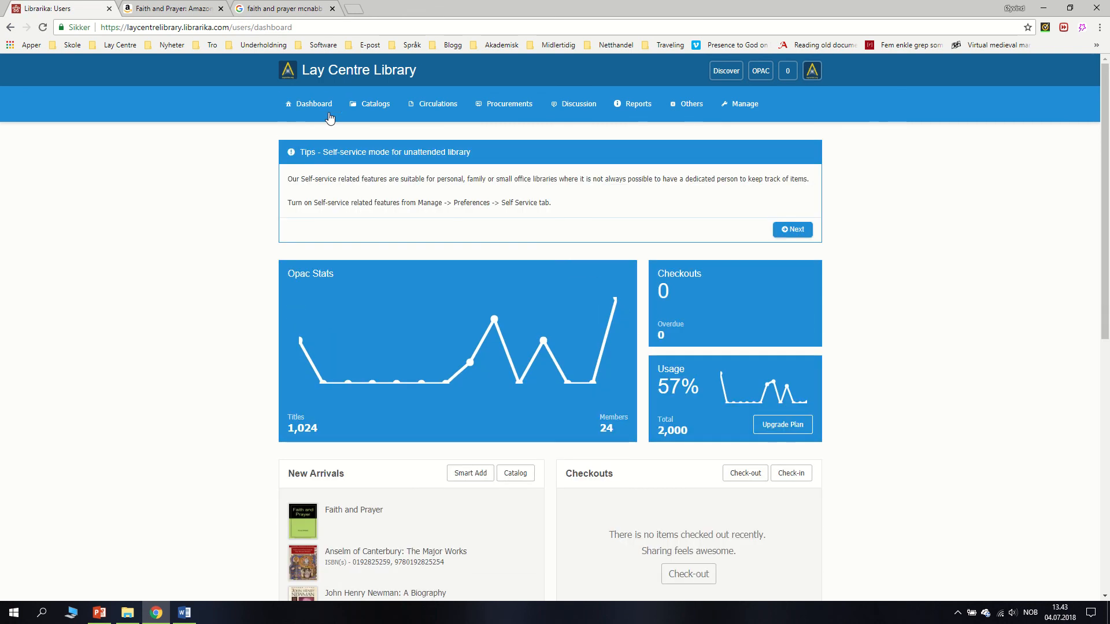
scroll(373, 448, down, 4)
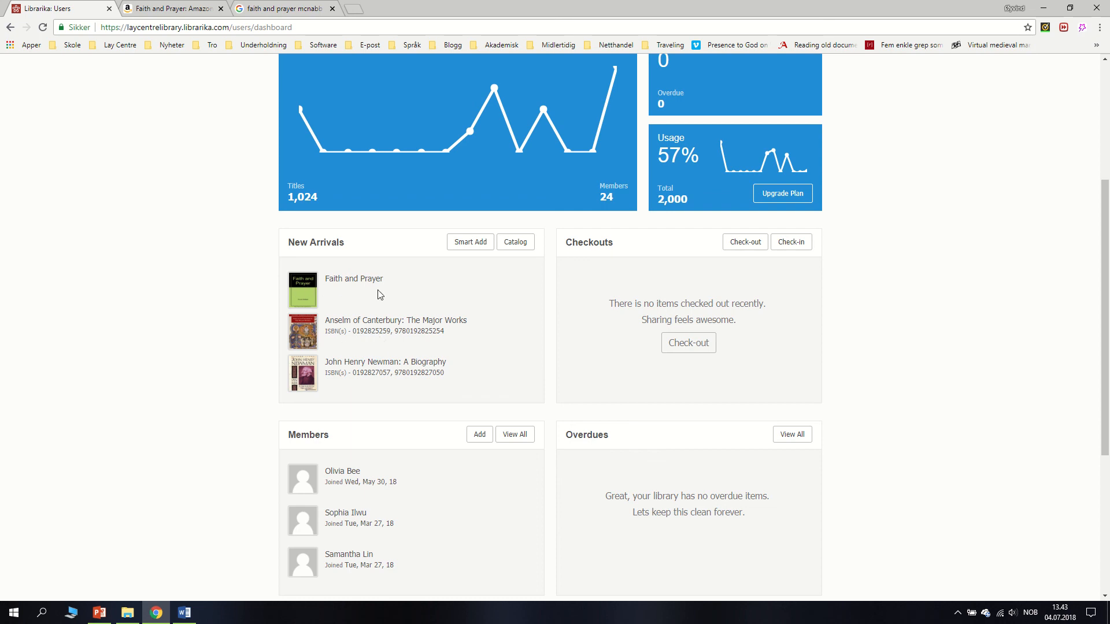
scroll(408, 227, up, 4)
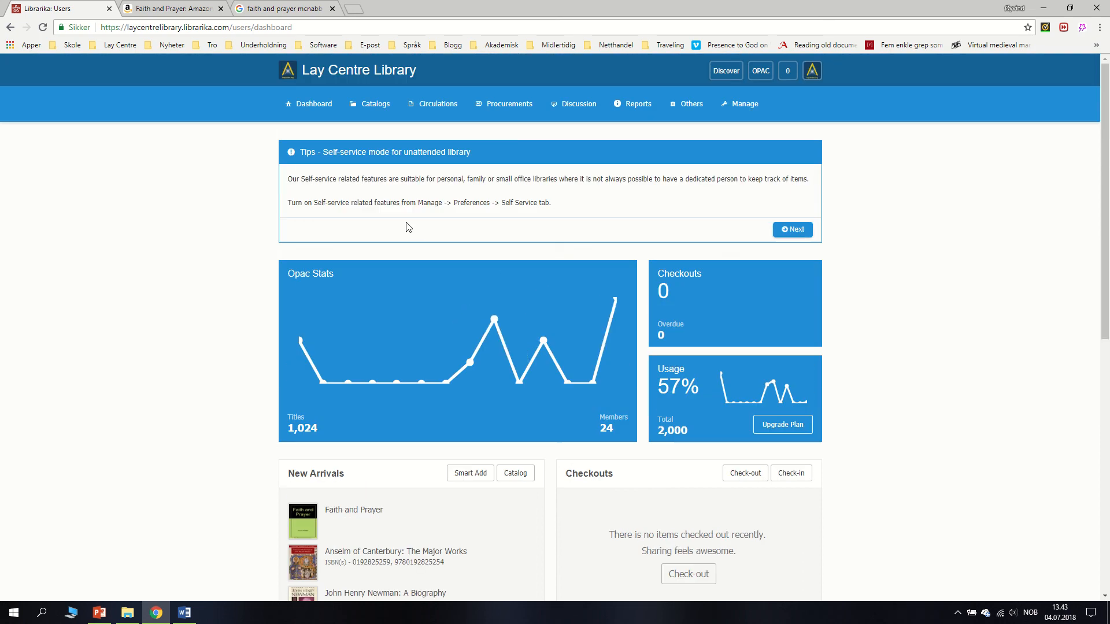
click(307, 109)
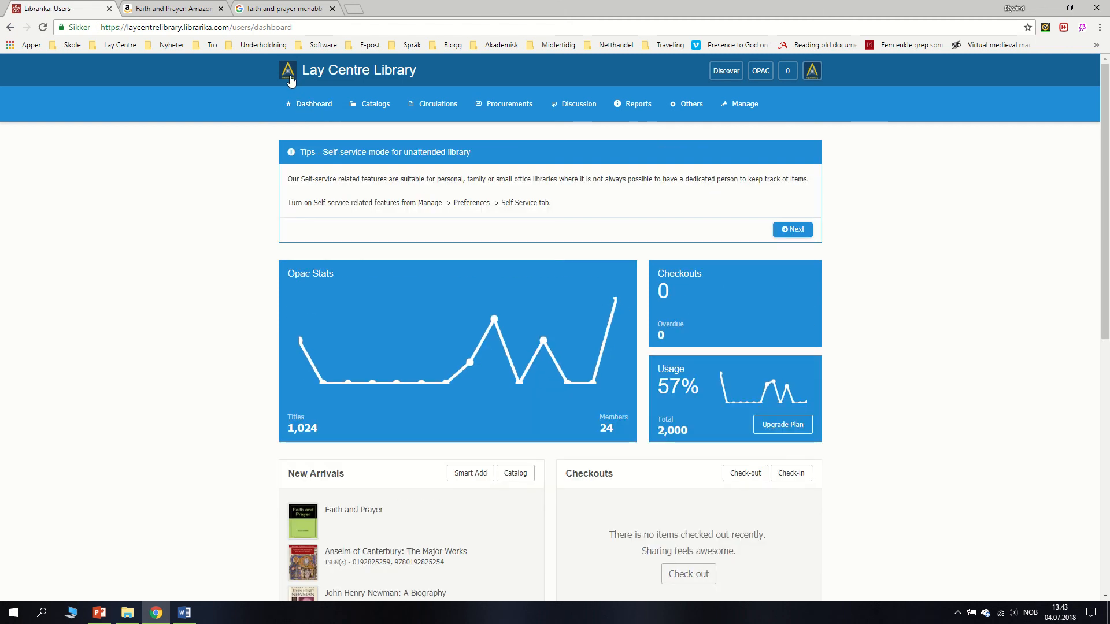
Step: Open the public Lay Centre Library home page and show the newest books in the New Arrivals carousel
click(289, 76)
scroll(210, 283, down, 1)
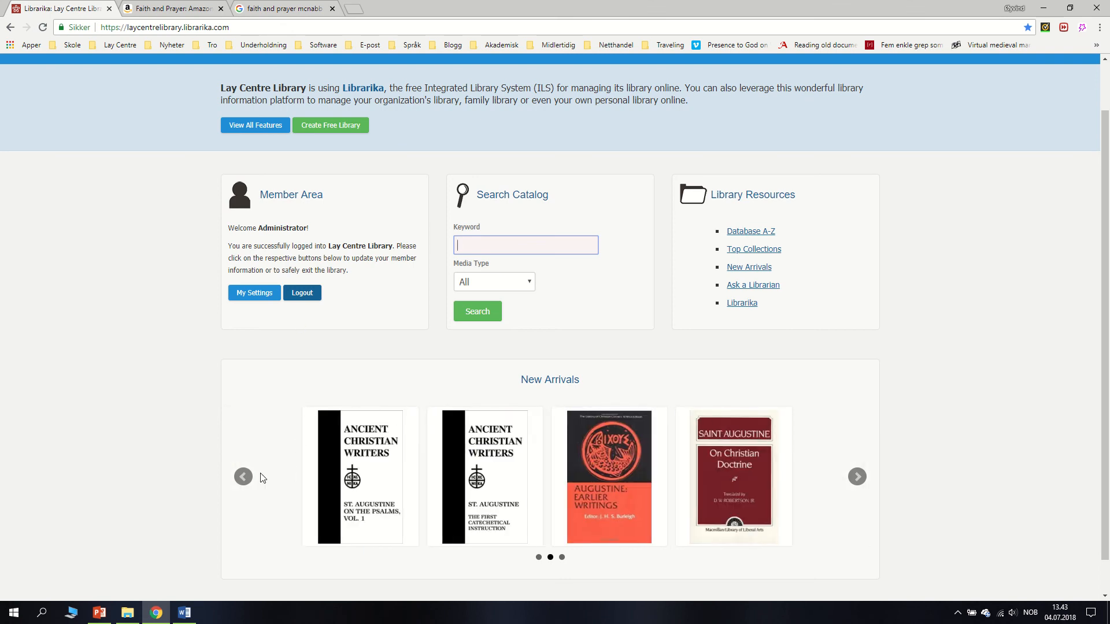
click(249, 486)
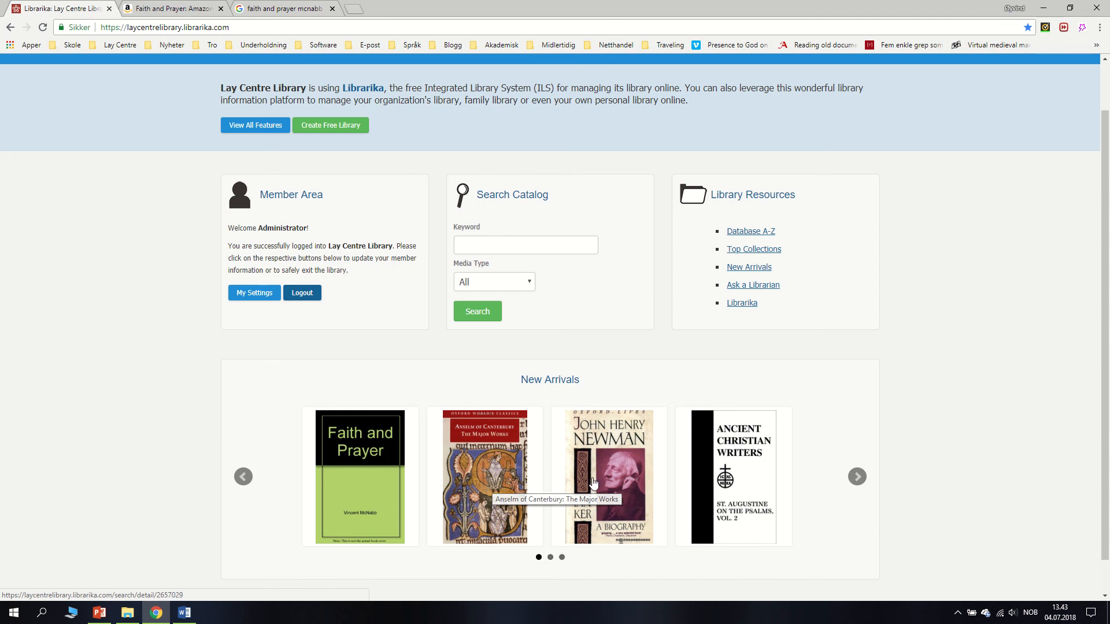
Step: Open "Anselm of Canterbury: The Major Works" from New Arrivals, examine its public record and copy details, and return to the home page
click(484, 482)
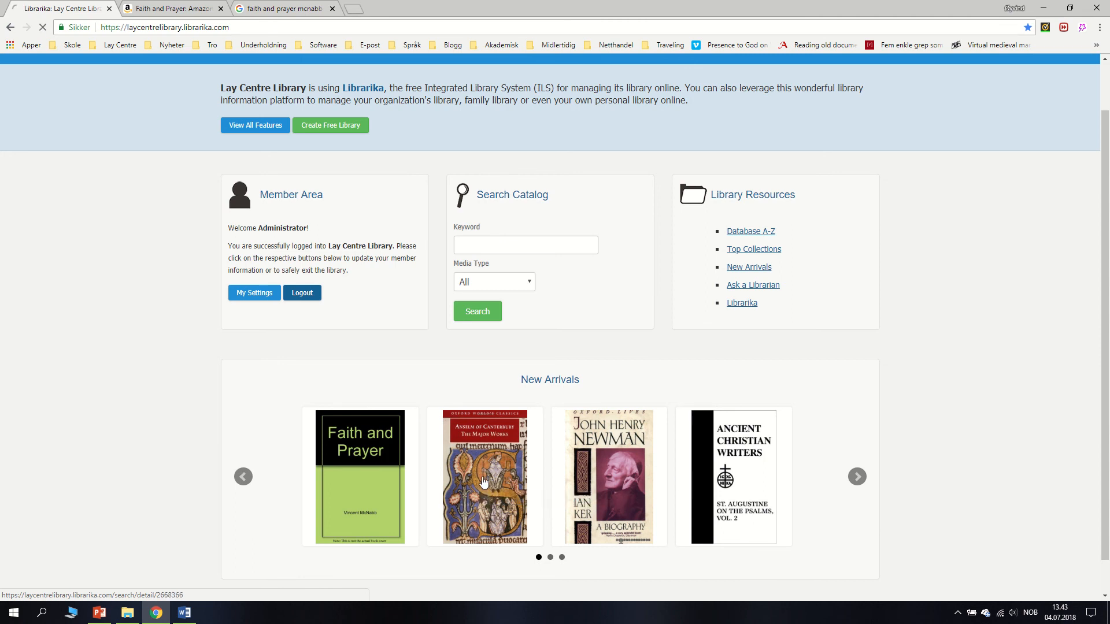
scroll(484, 482, down, 3)
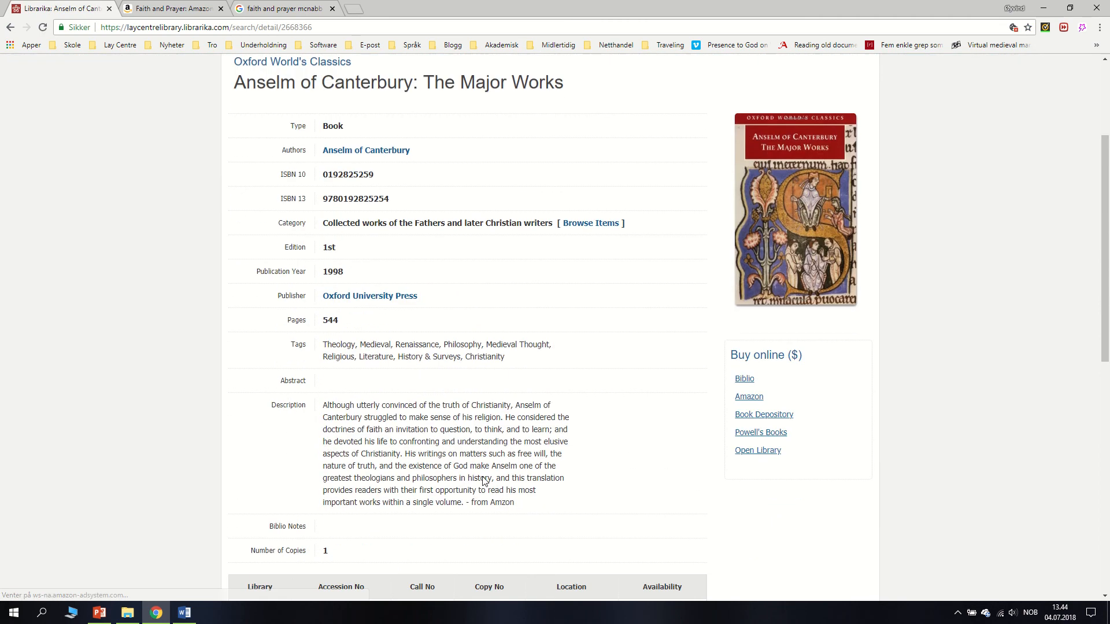
scroll(480, 485, down, 4)
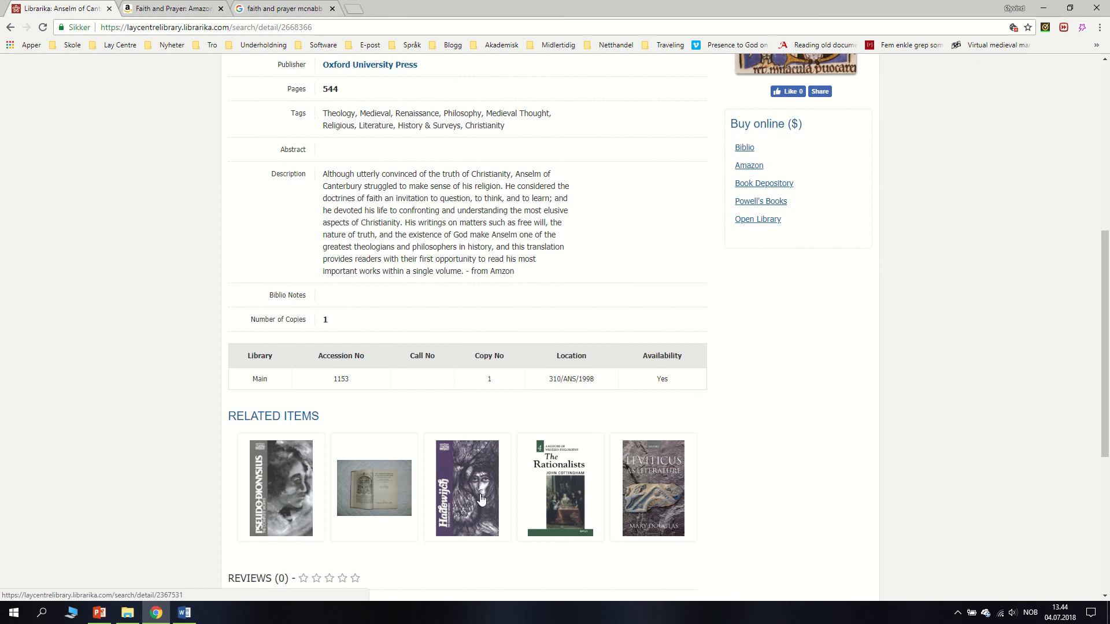
scroll(483, 497, up, 3)
scroll(482, 498, up, 3)
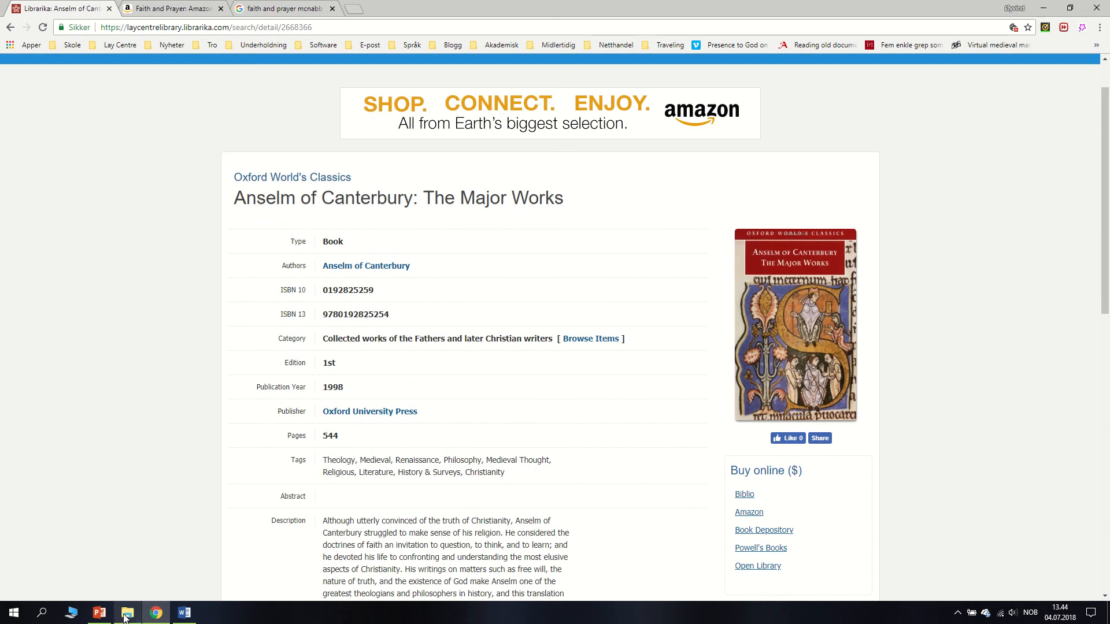
scroll(313, 261, up, 1)
scroll(313, 262, up, 1)
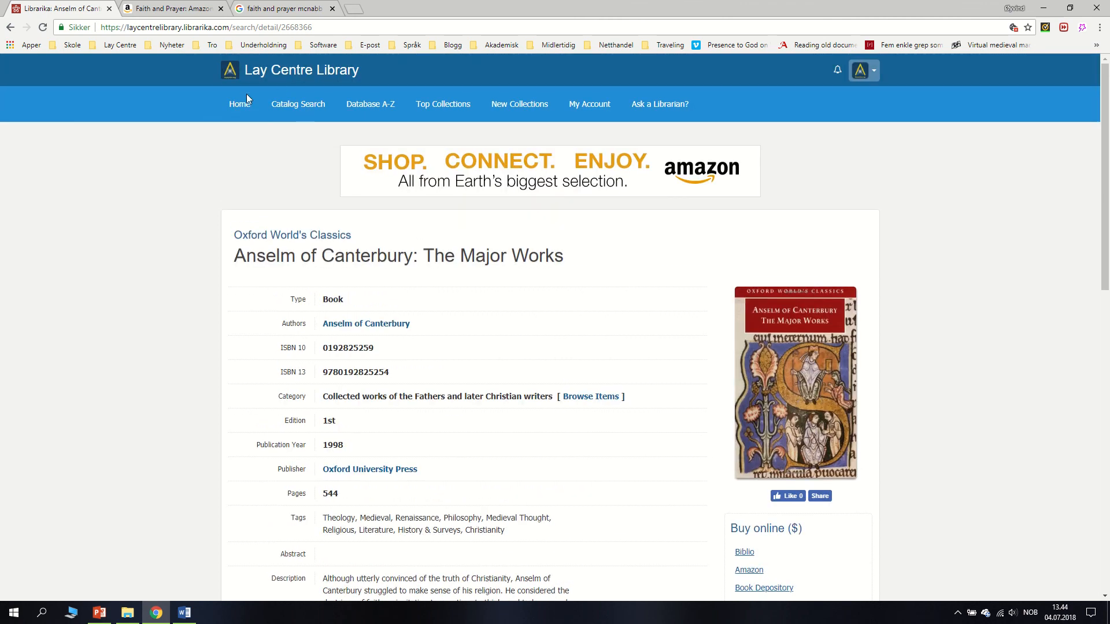
click(240, 104)
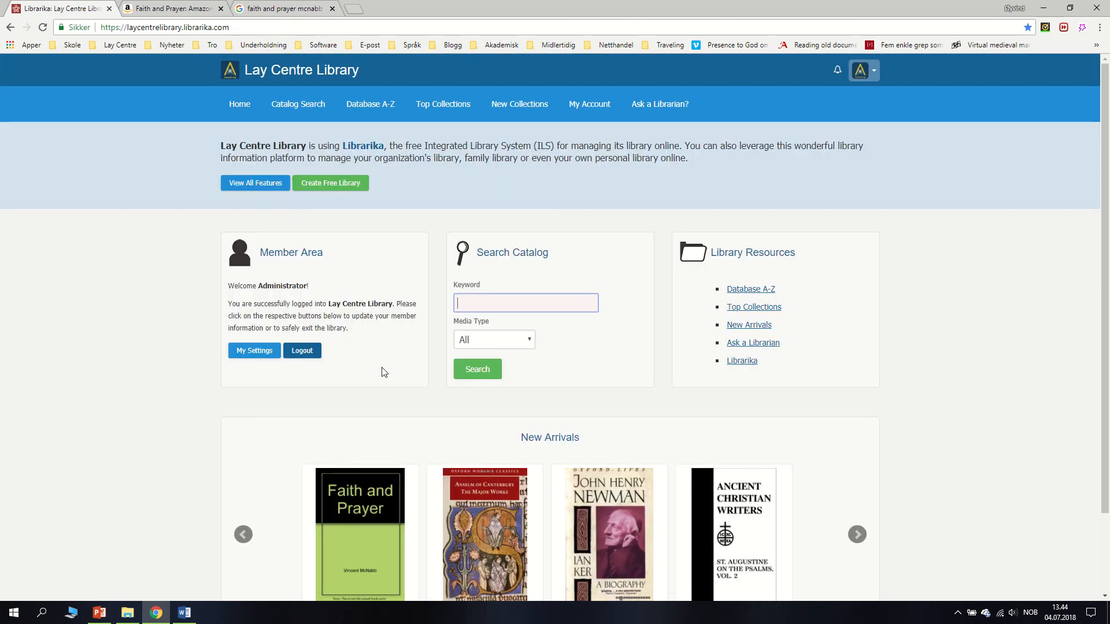